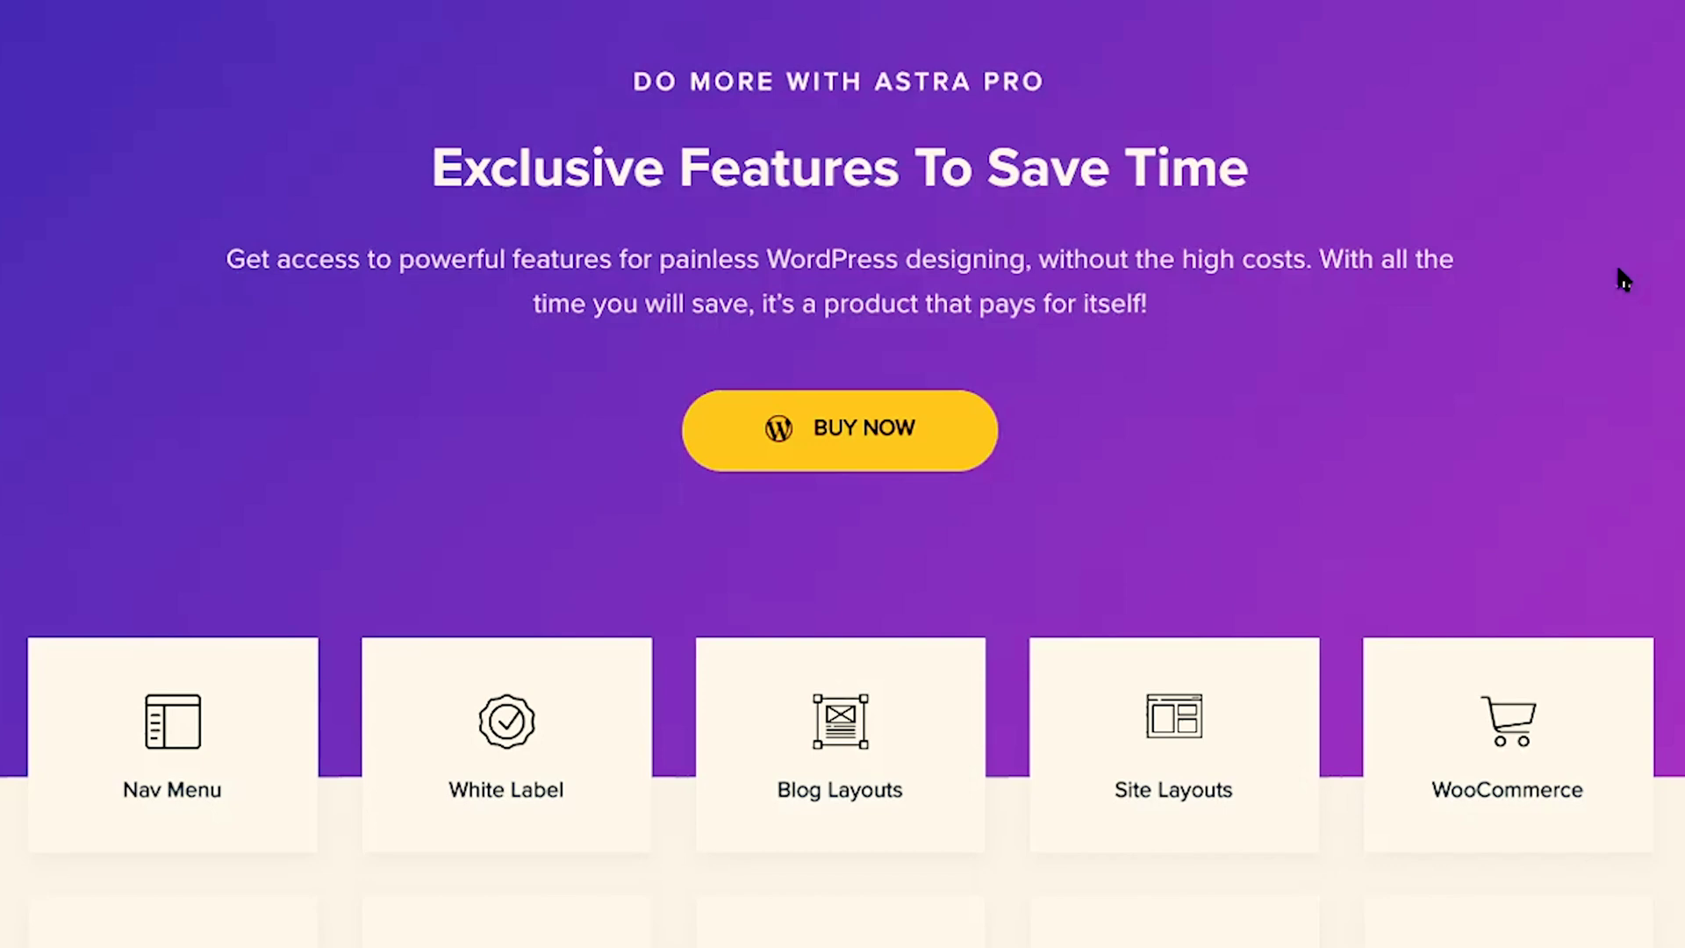
- Review the Astra Pro feature overview, including the Designs and Site Layouts features and the start of Typography
scroll(1624, 280, down, 5)
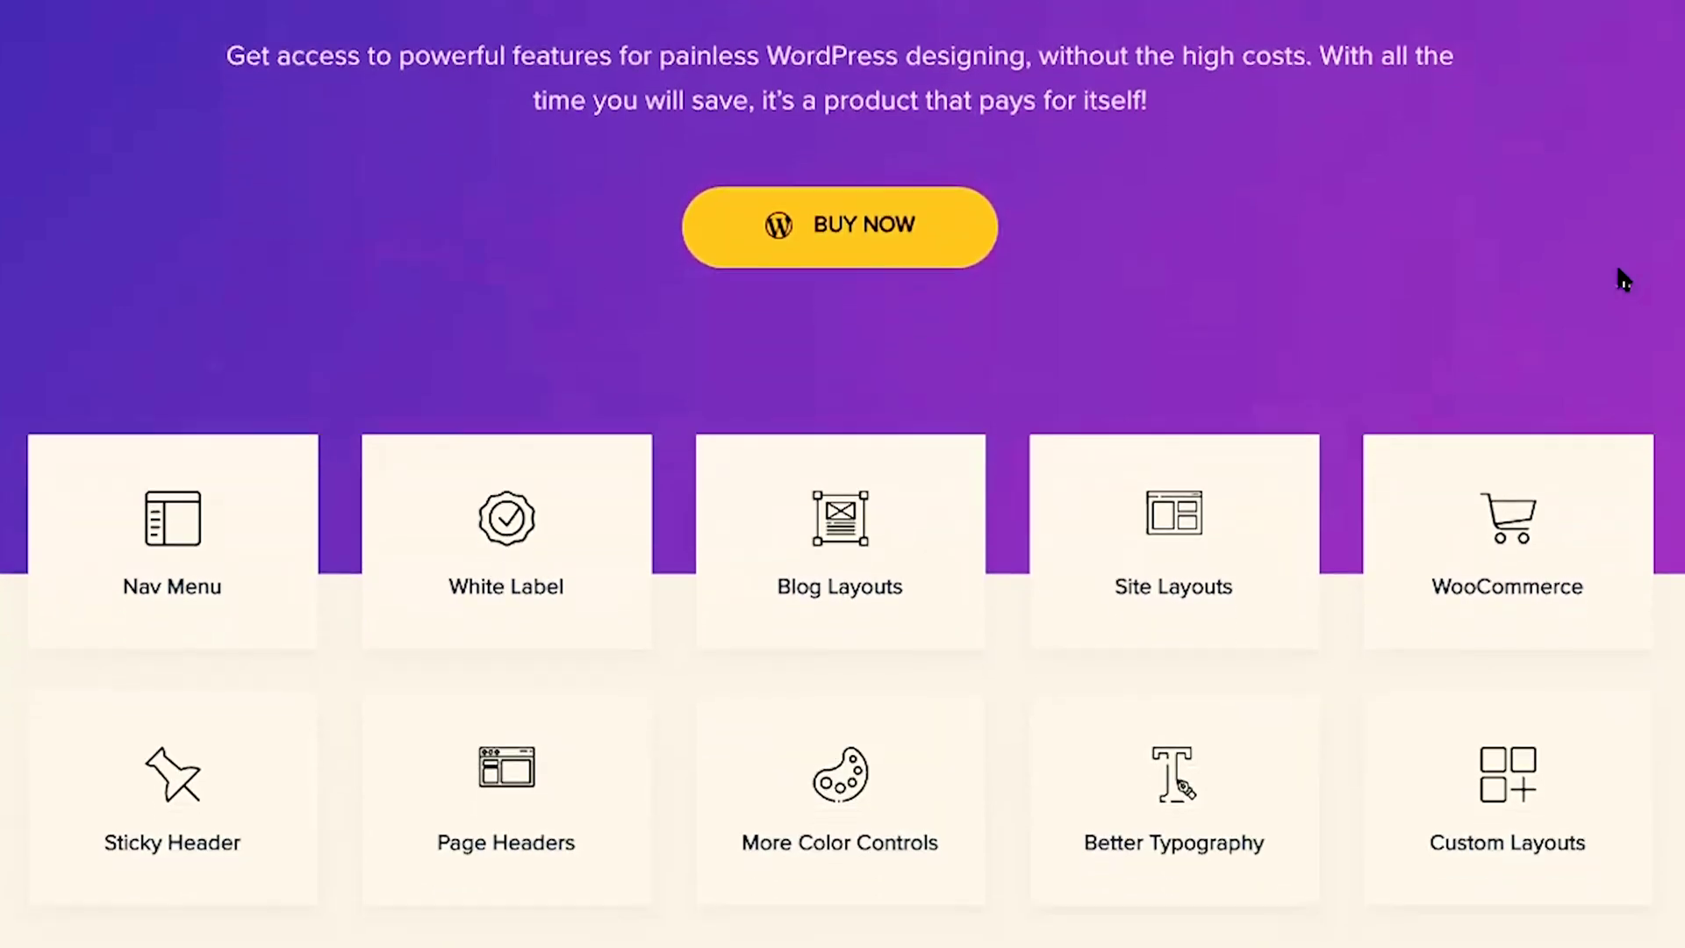
scroll(1624, 279, down, 1)
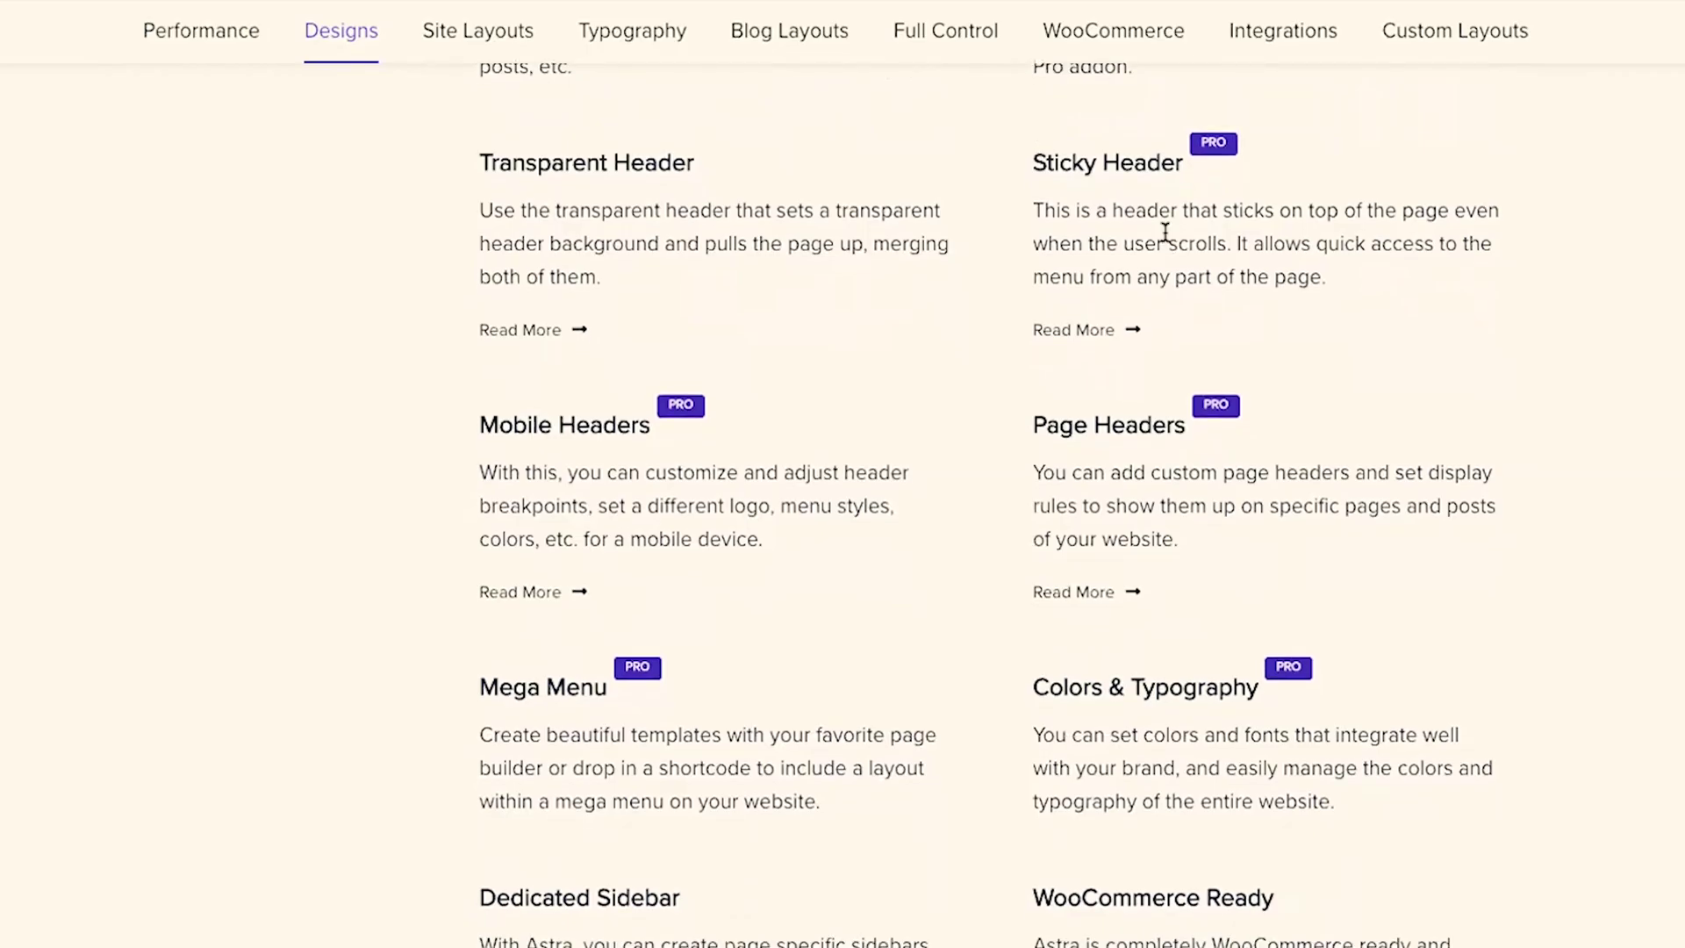
scroll(1165, 233, down, 3)
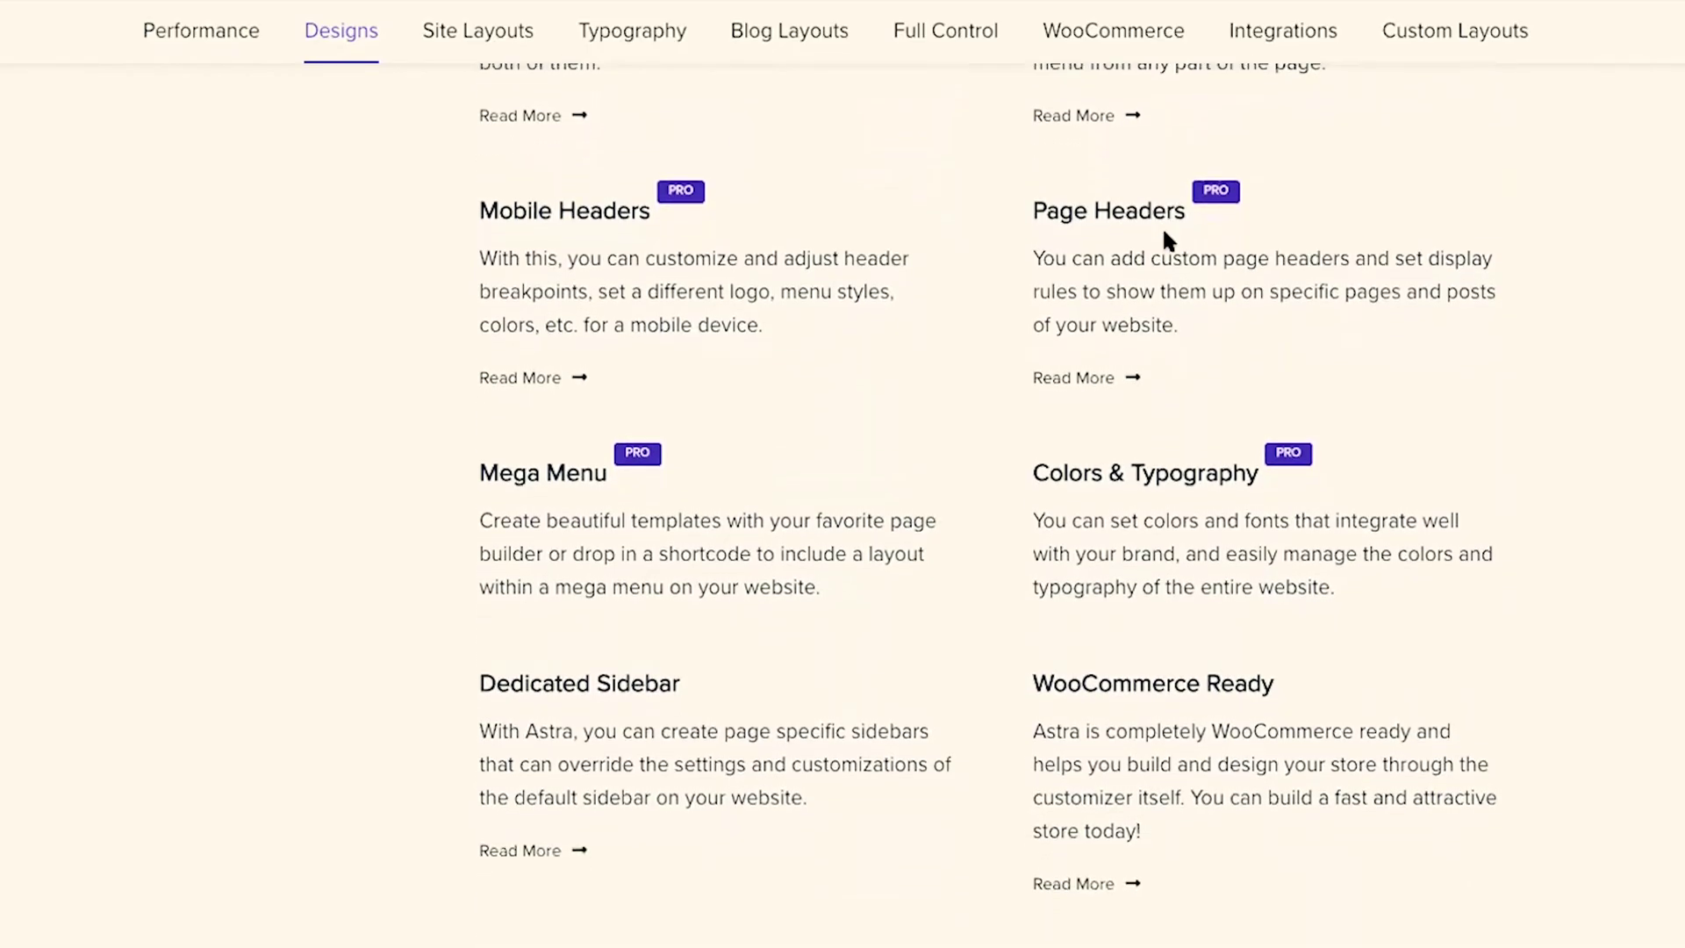
scroll(1164, 234, down, 2)
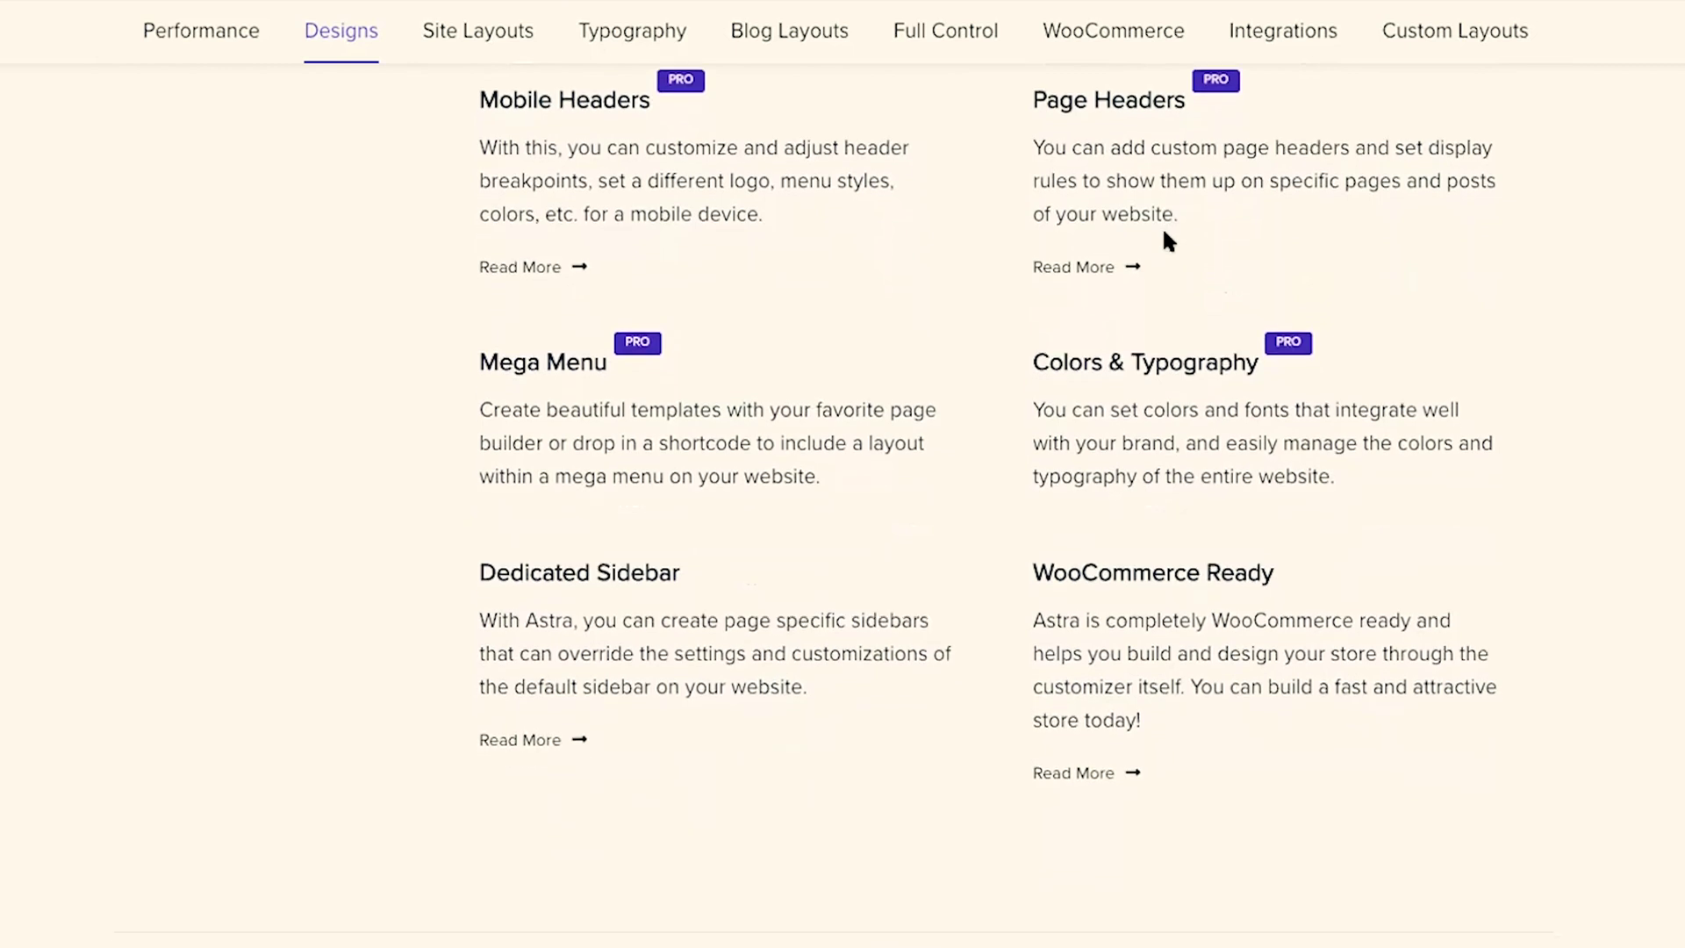
scroll(1165, 234, down, 6)
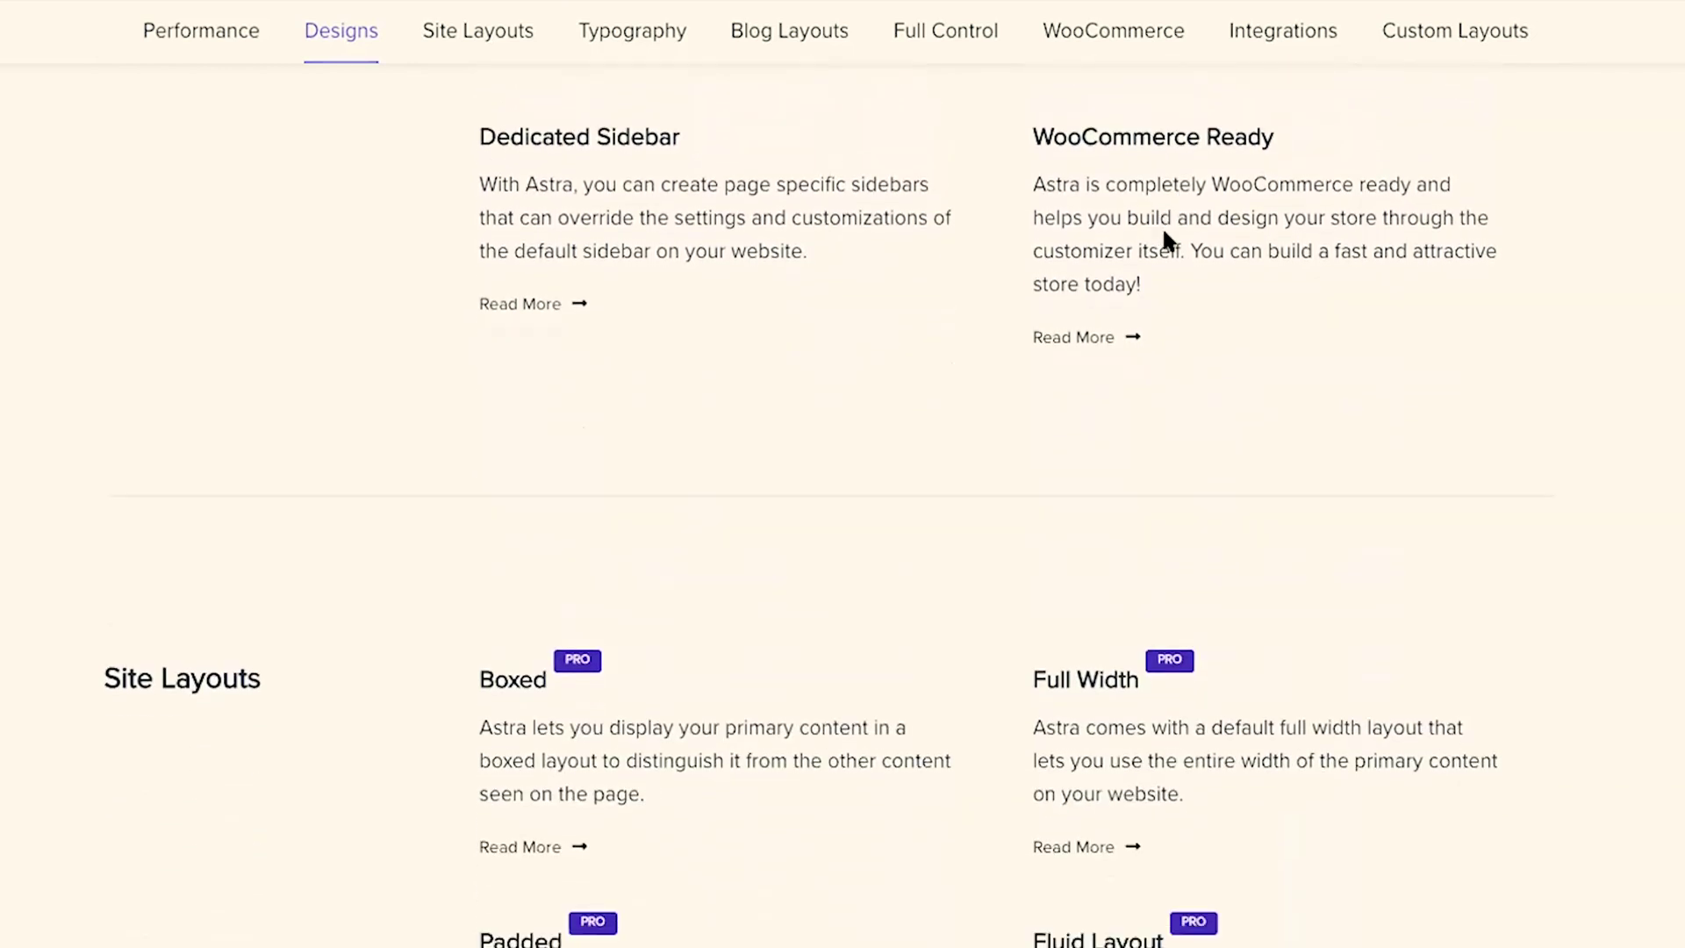
scroll(1164, 233, down, 2)
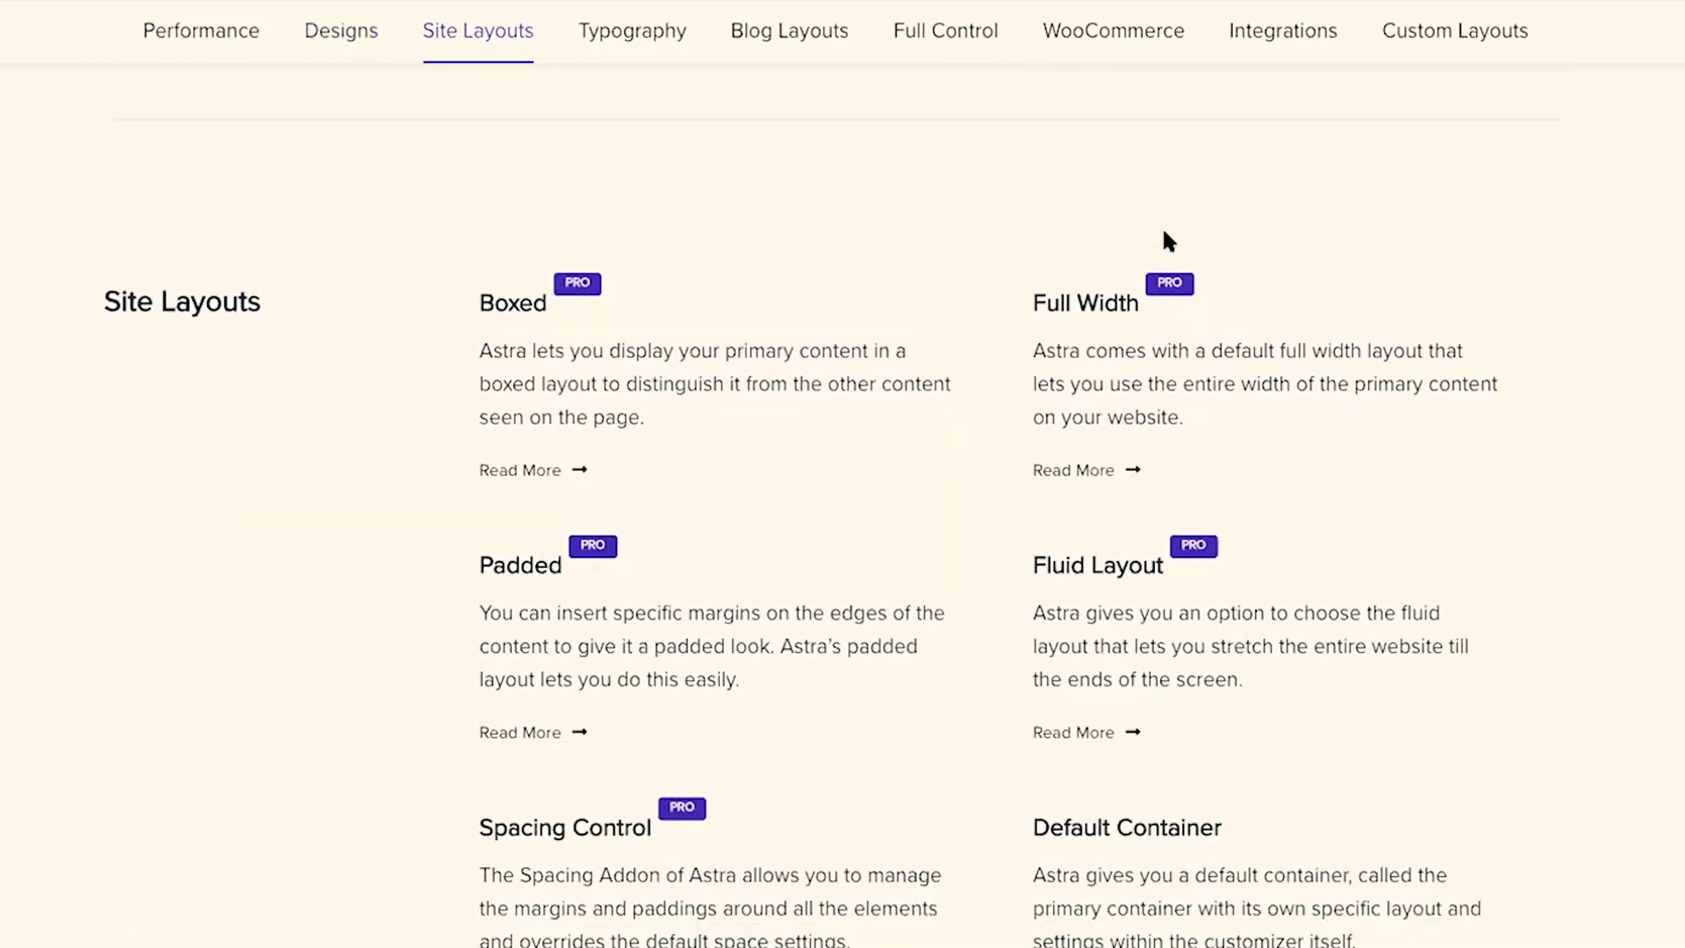
scroll(1164, 233, down, 3)
scroll(1165, 234, down, 4)
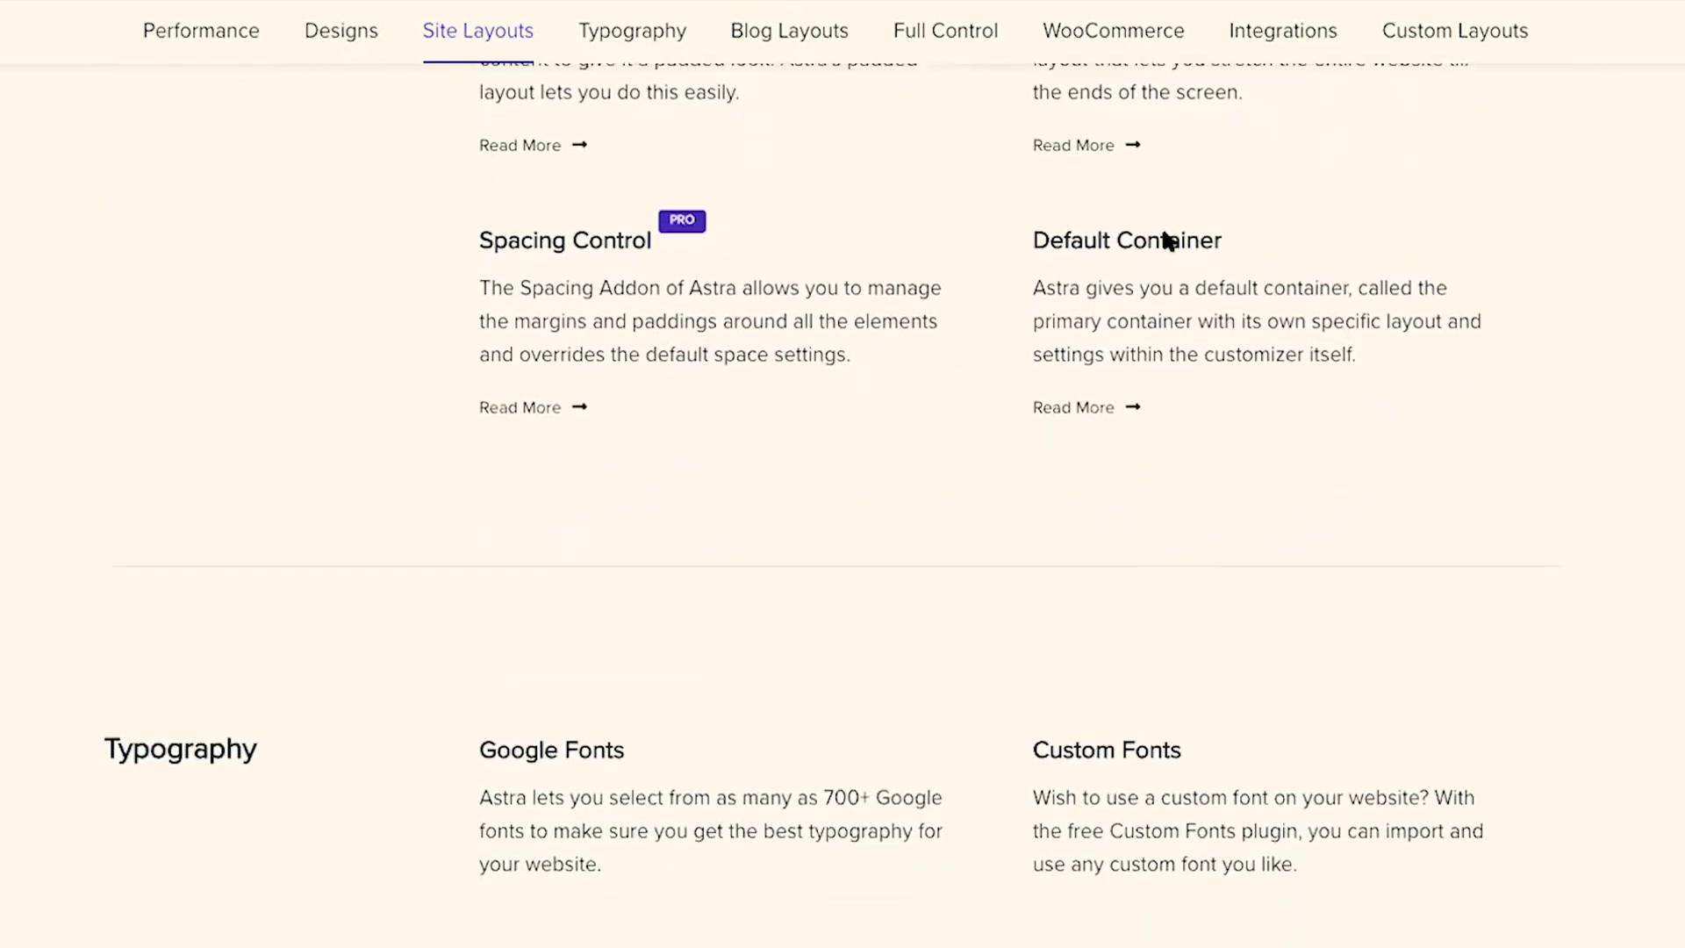
scroll(1162, 226, down, 12)
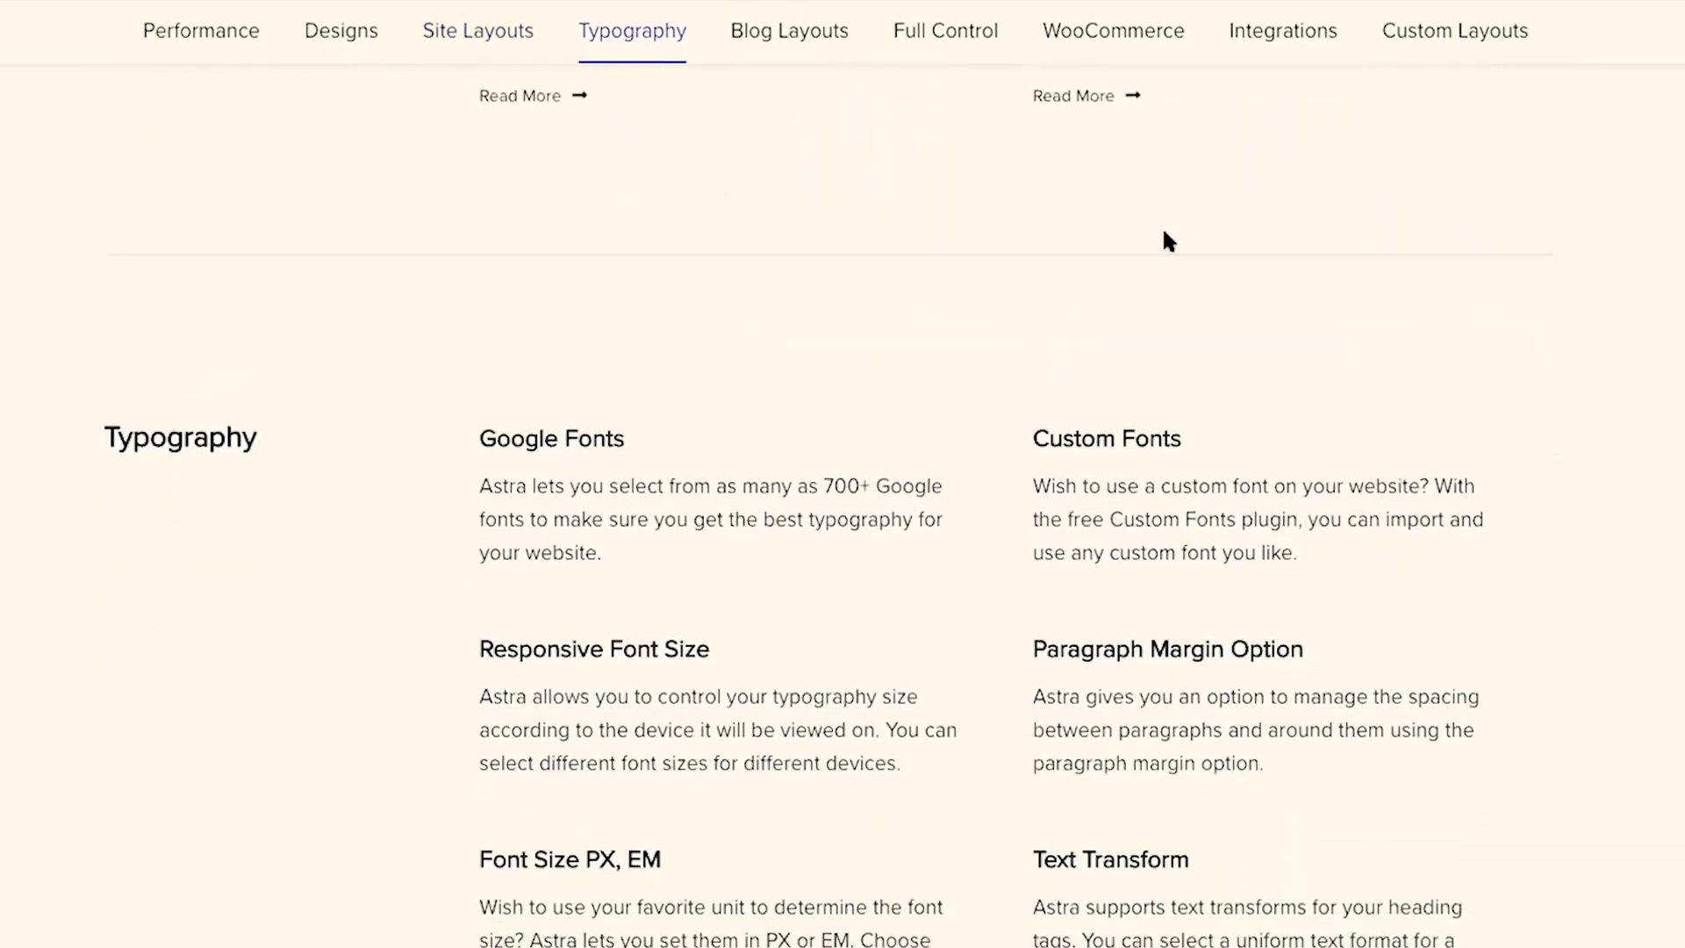
- Read through the Typography, Colors & Background and Blog Layouts features on the Astra features page
scroll(1164, 233, down, 1)
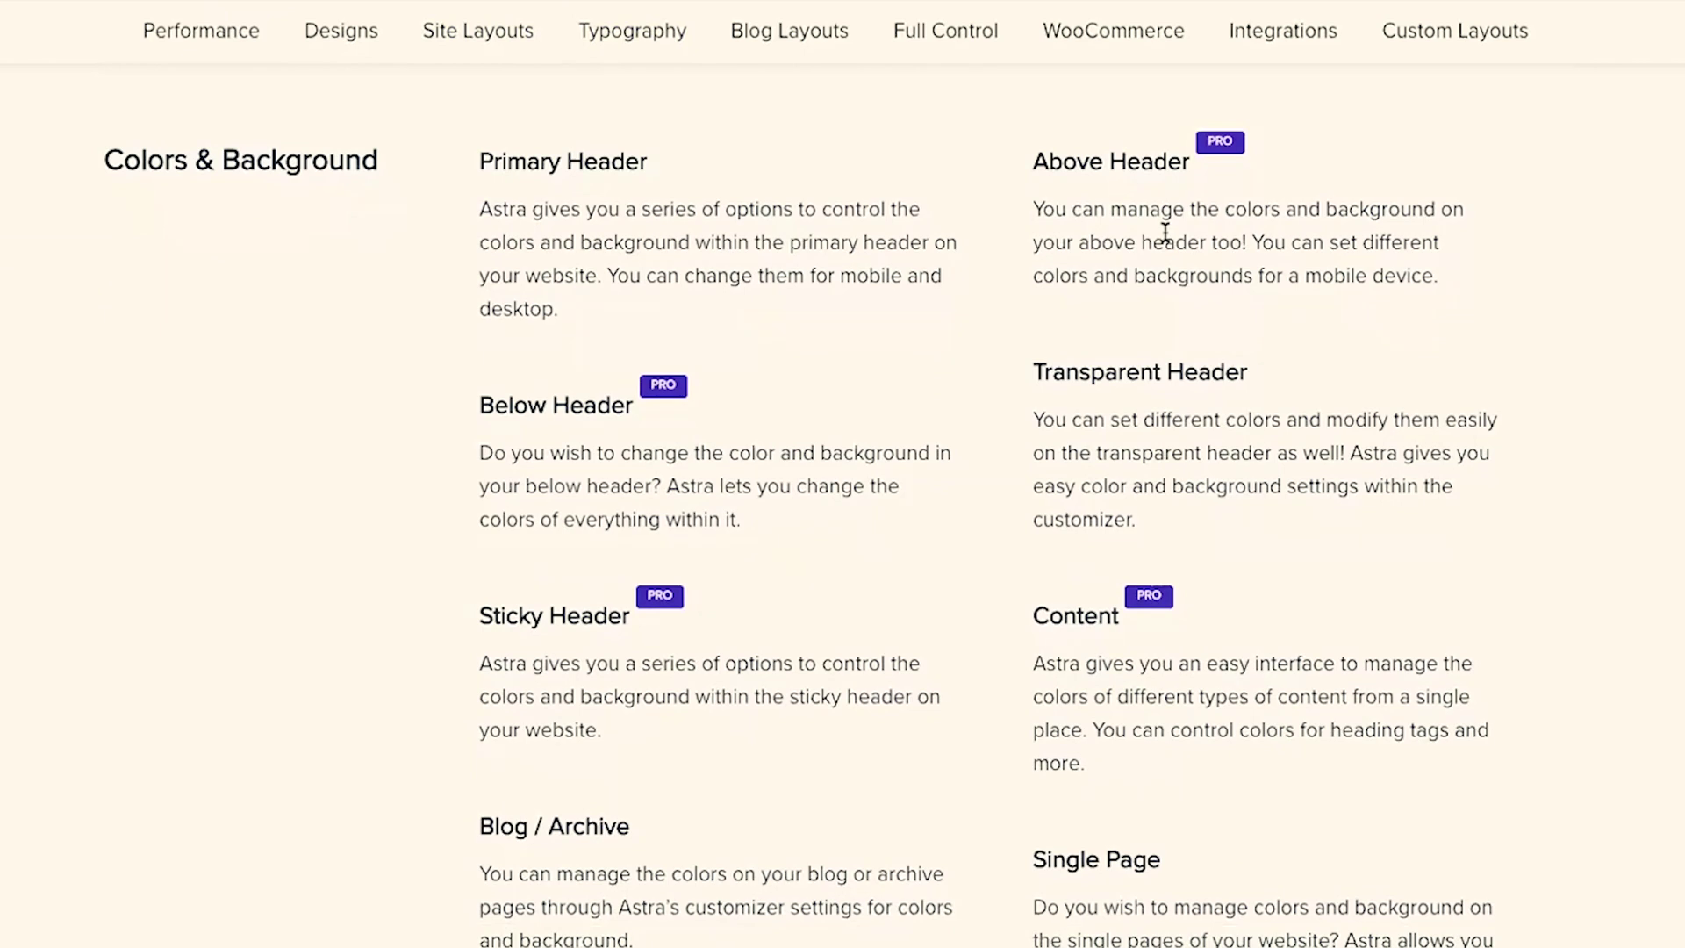
scroll(1165, 234, down, 1)
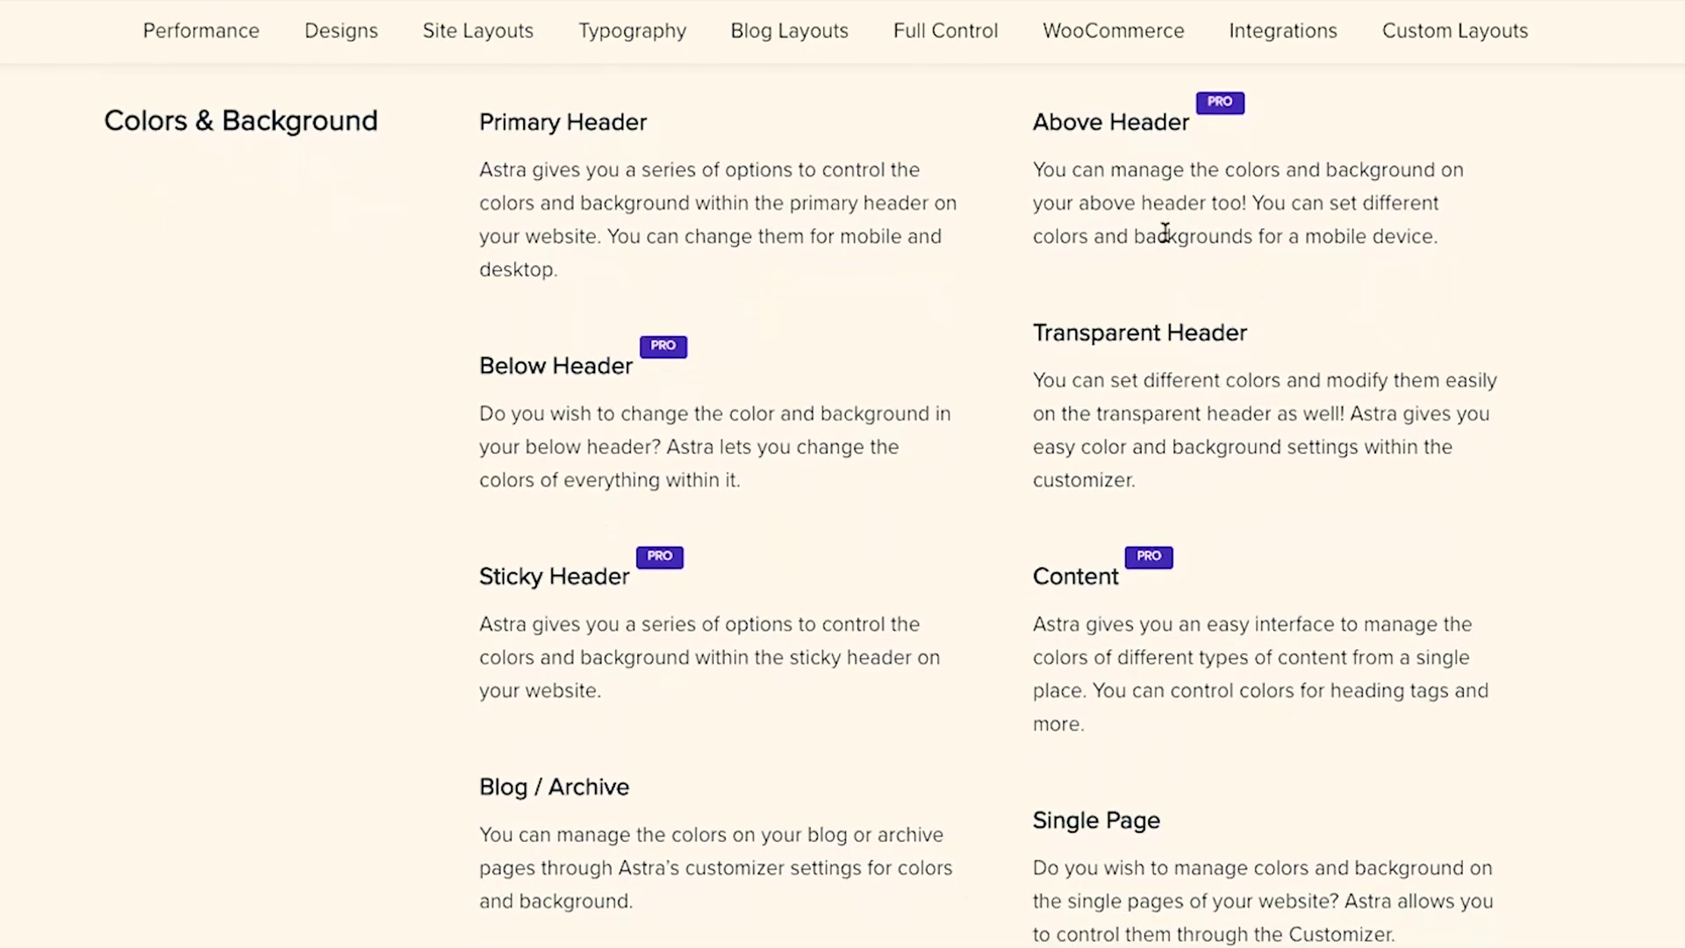
scroll(1165, 232, down, 3)
scroll(1165, 232, down, 10)
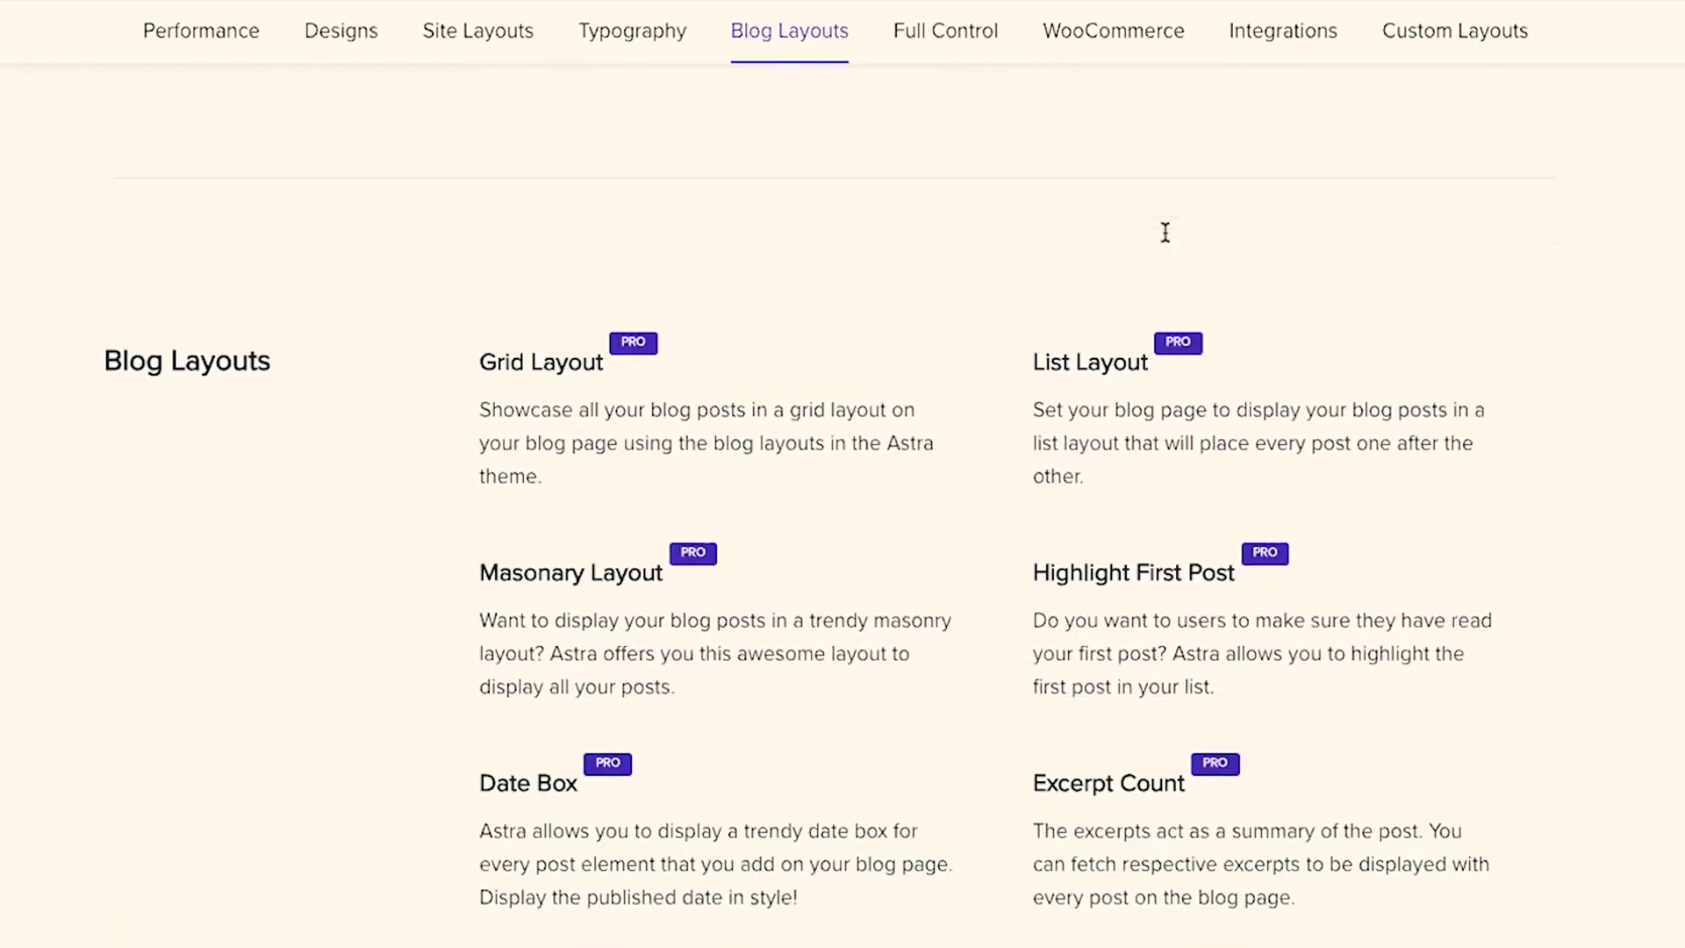
scroll(1165, 232, down, 3)
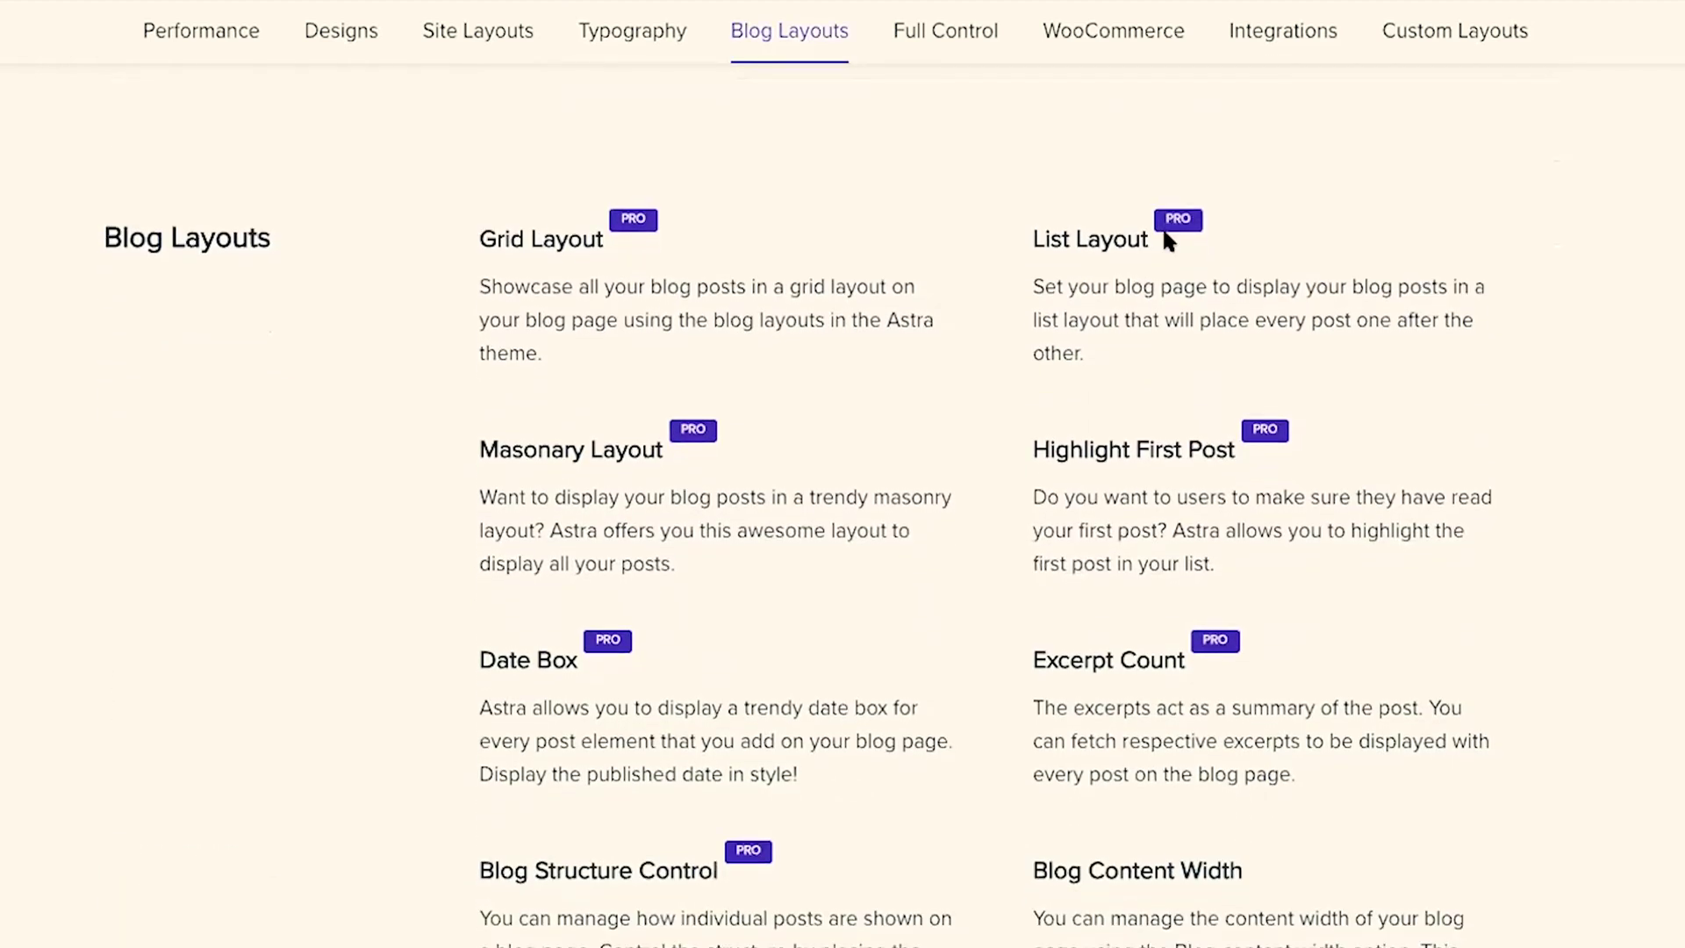
scroll(1167, 239, down, 3)
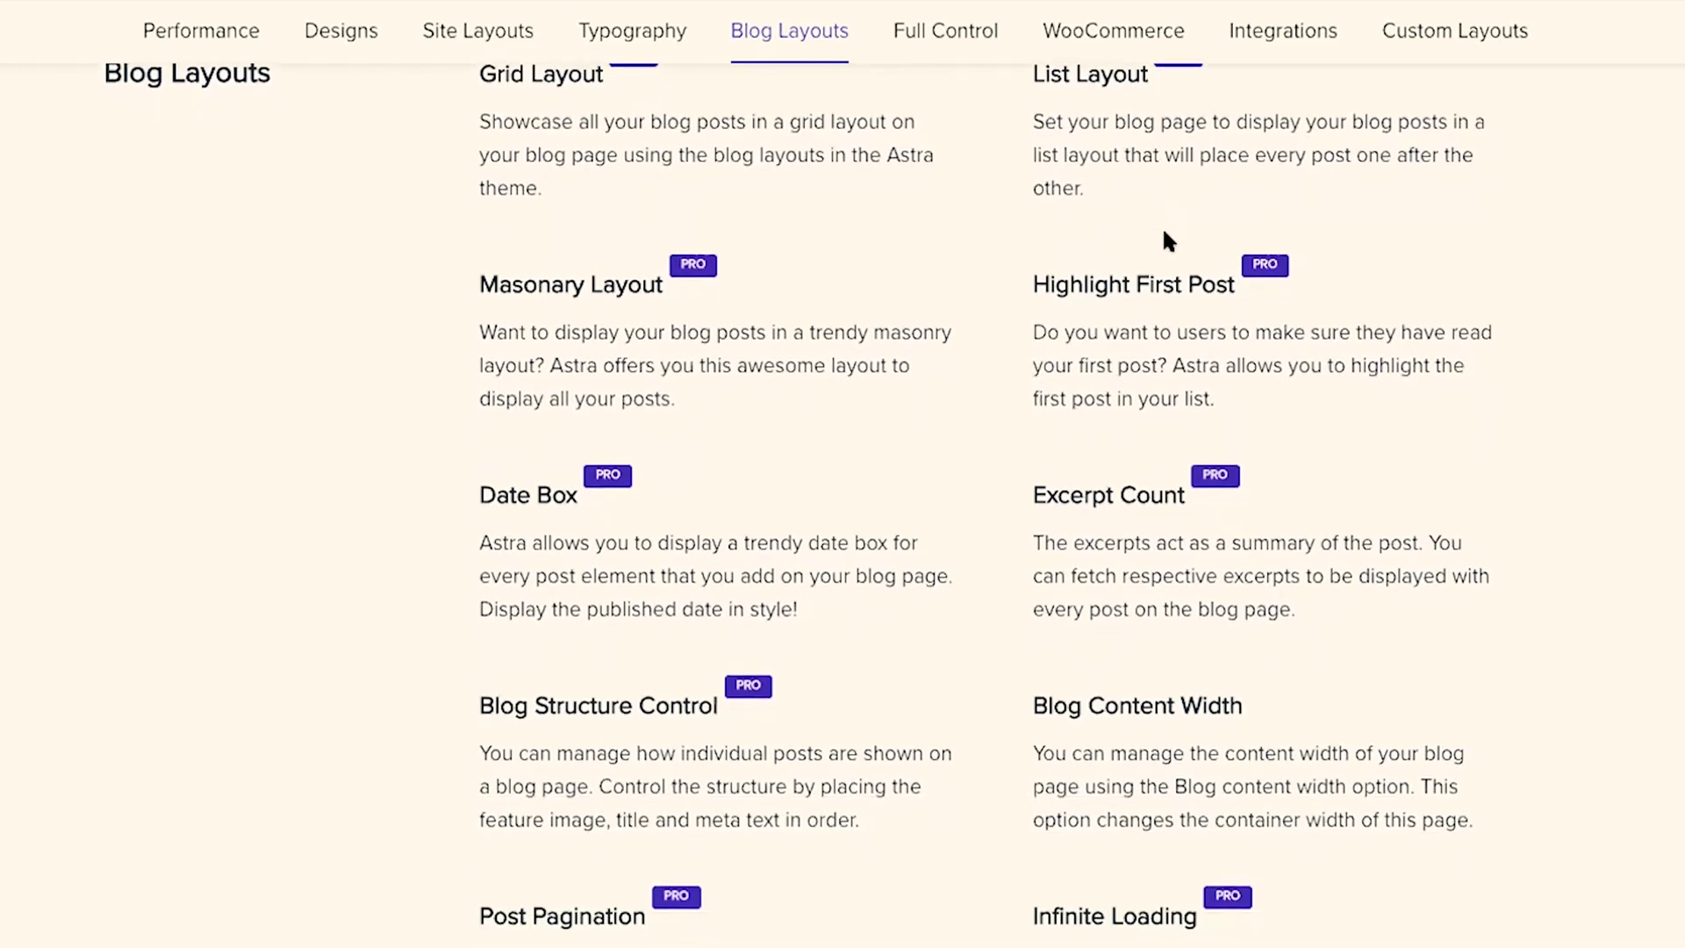
scroll(1164, 232, down, 3)
scroll(1165, 232, down, 5)
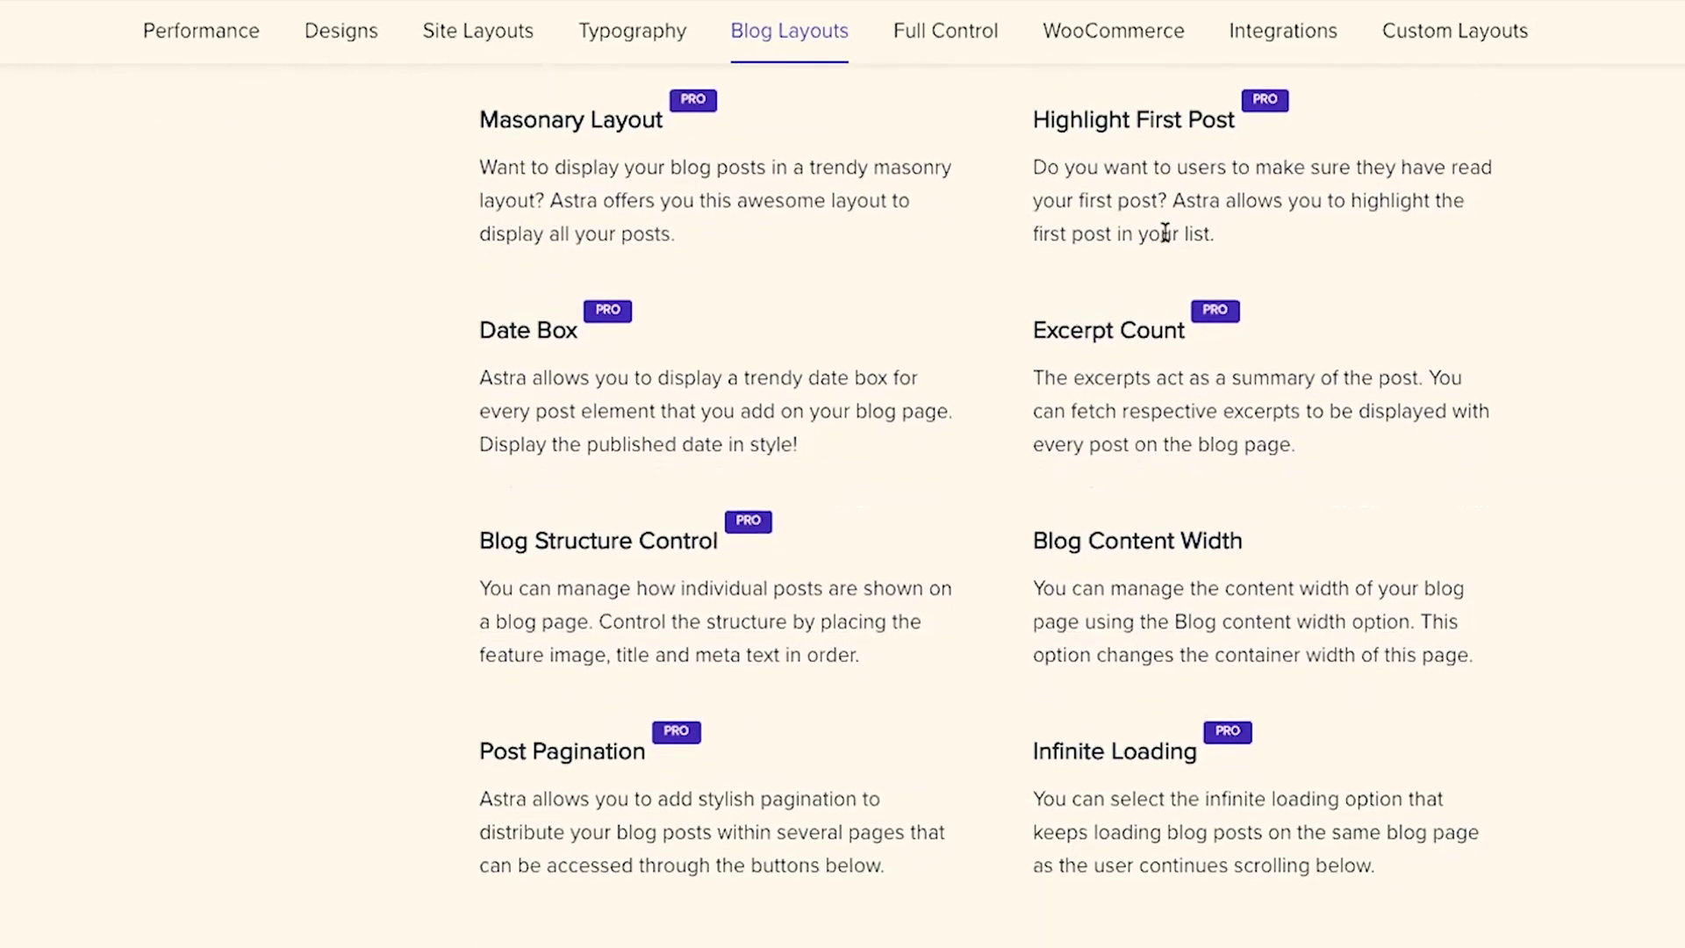
scroll(1168, 238, down, 4)
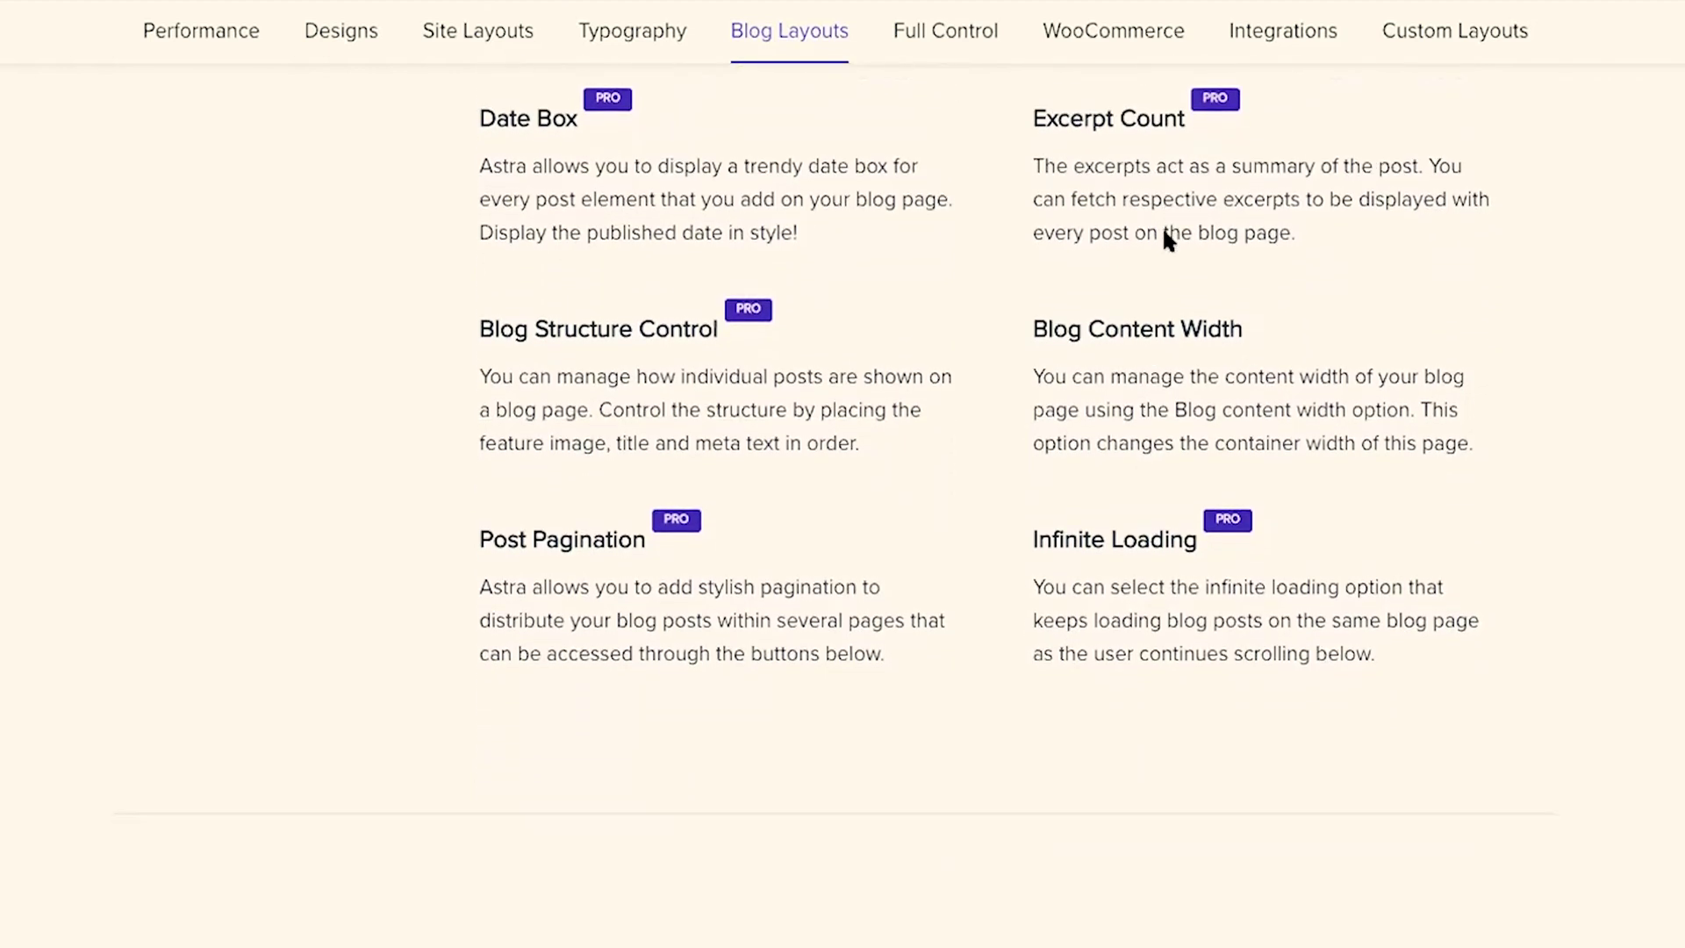
scroll(1167, 239, down, 8)
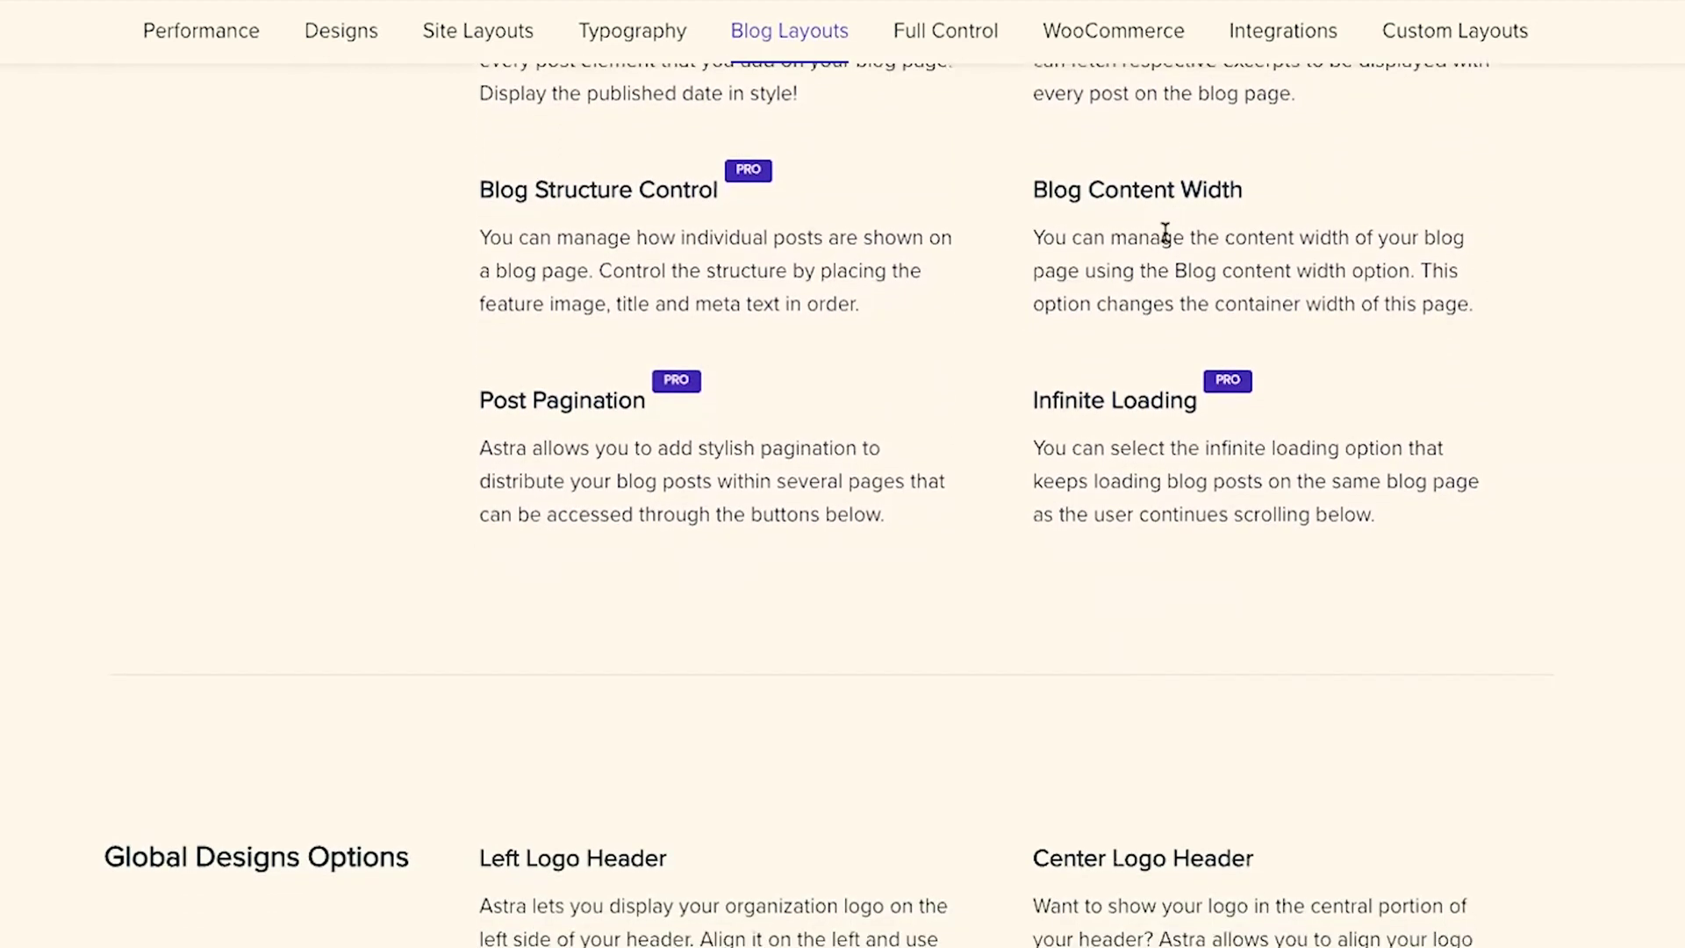
- Examine the Global Designs Options, including the logo, header and footer layout features
scroll(1165, 231, down, 9)
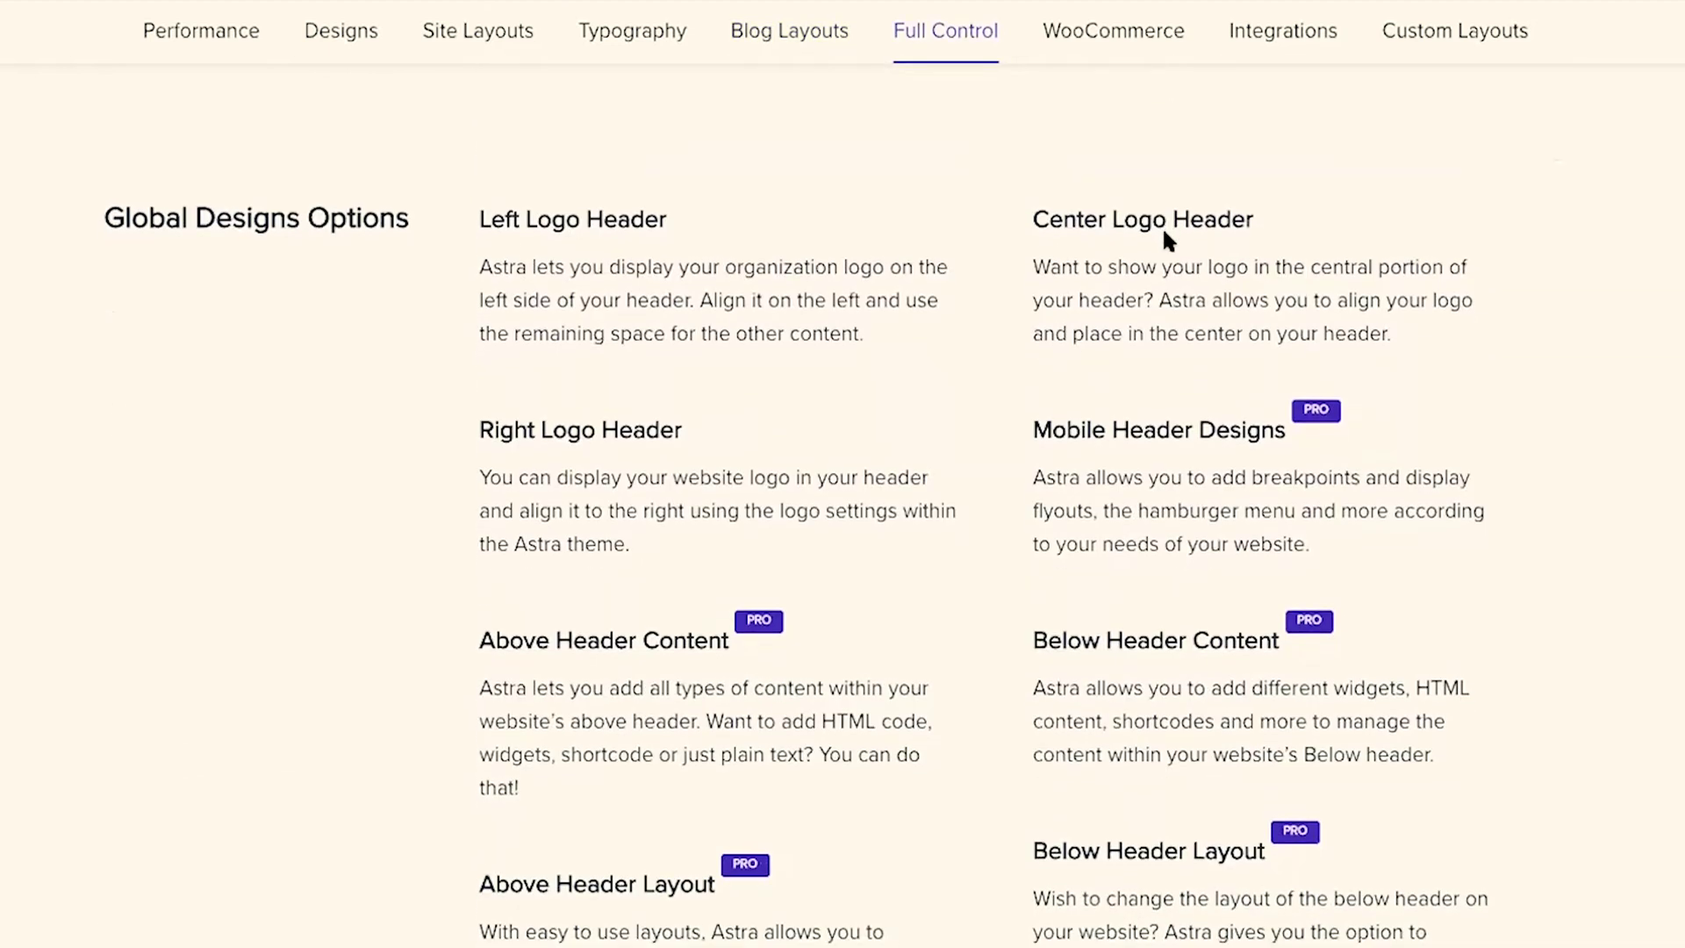
scroll(1165, 231, down, 2)
scroll(1163, 232, down, 3)
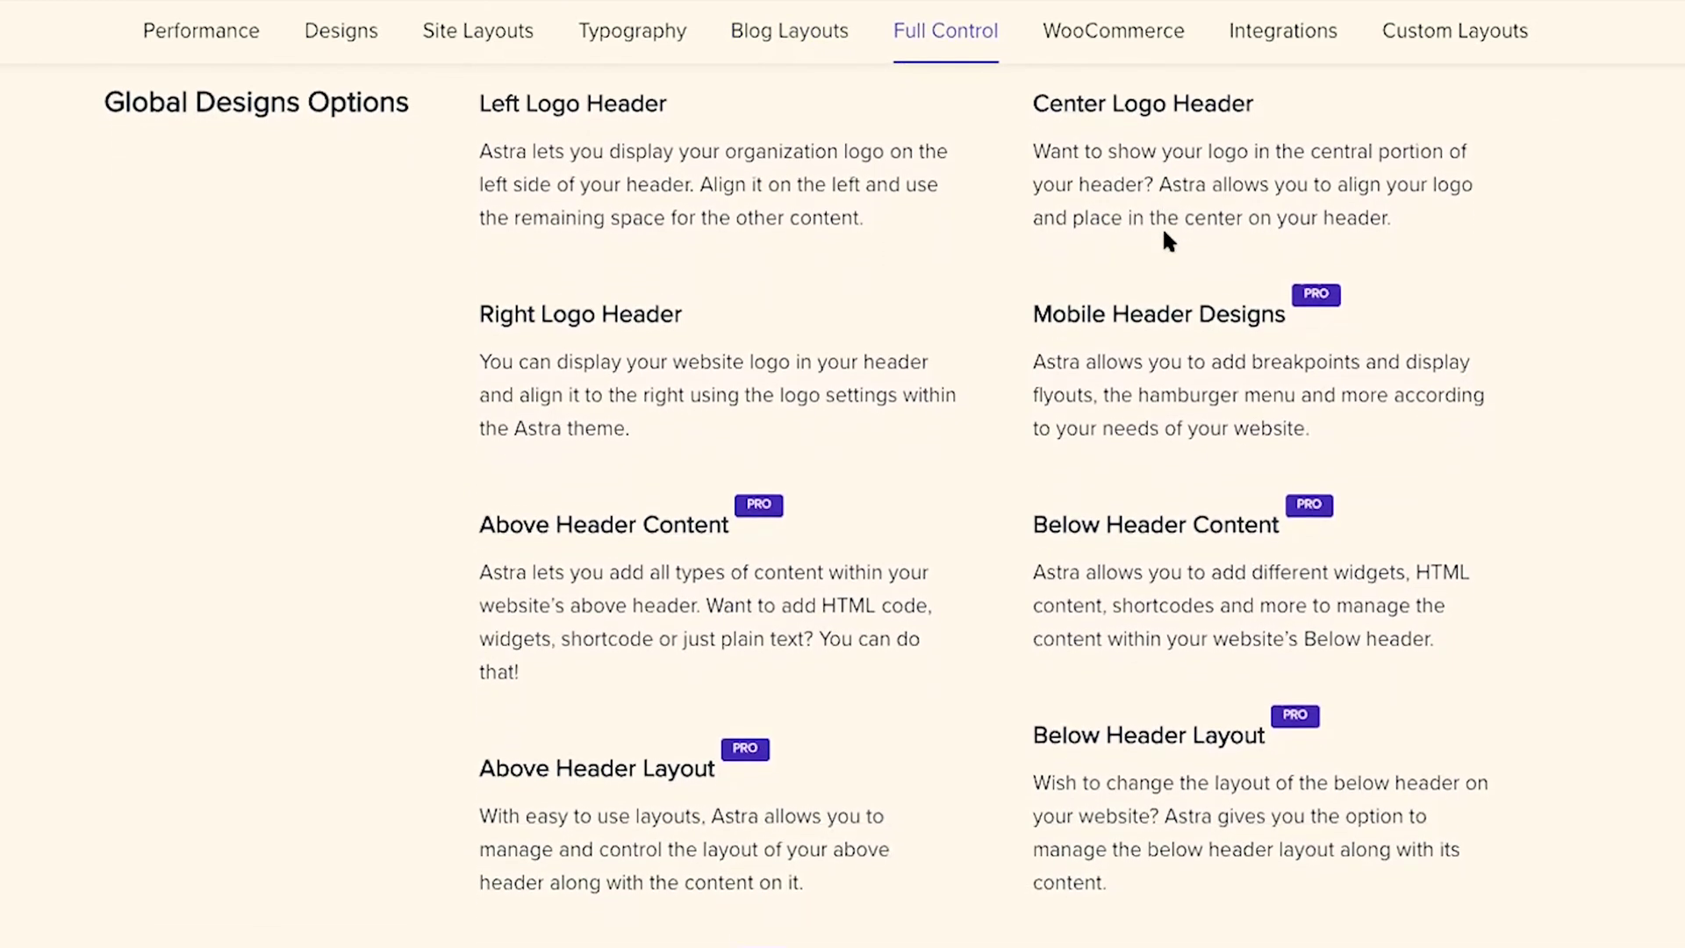
scroll(1165, 231, down, 1)
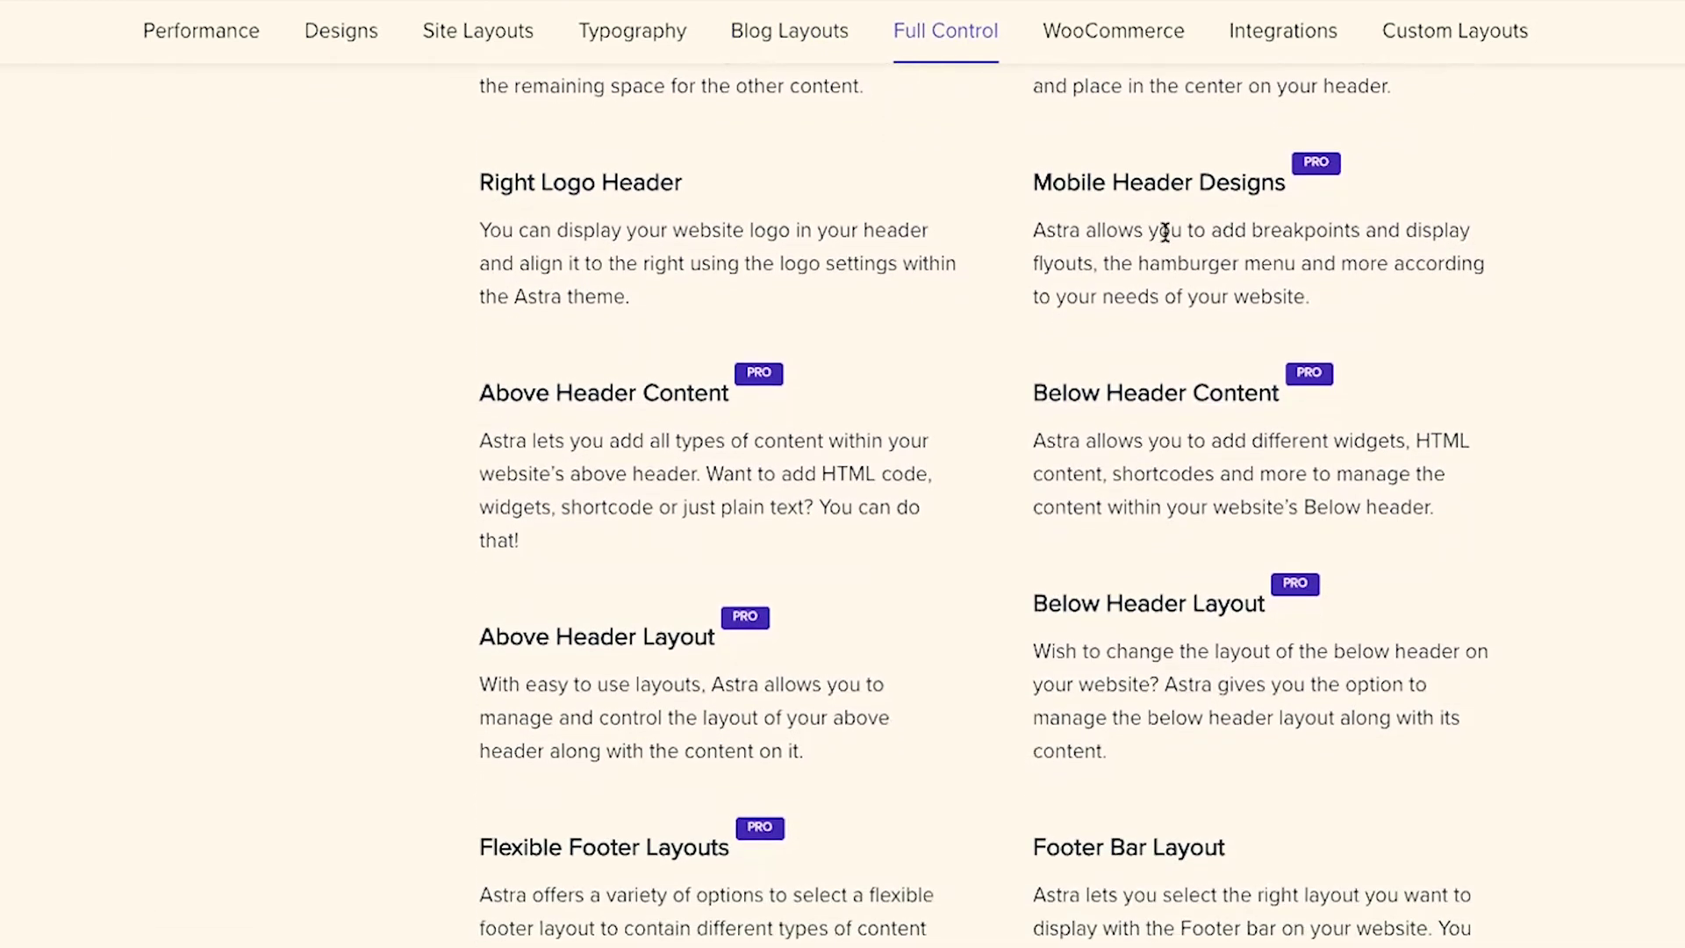
scroll(1165, 232, down, 4)
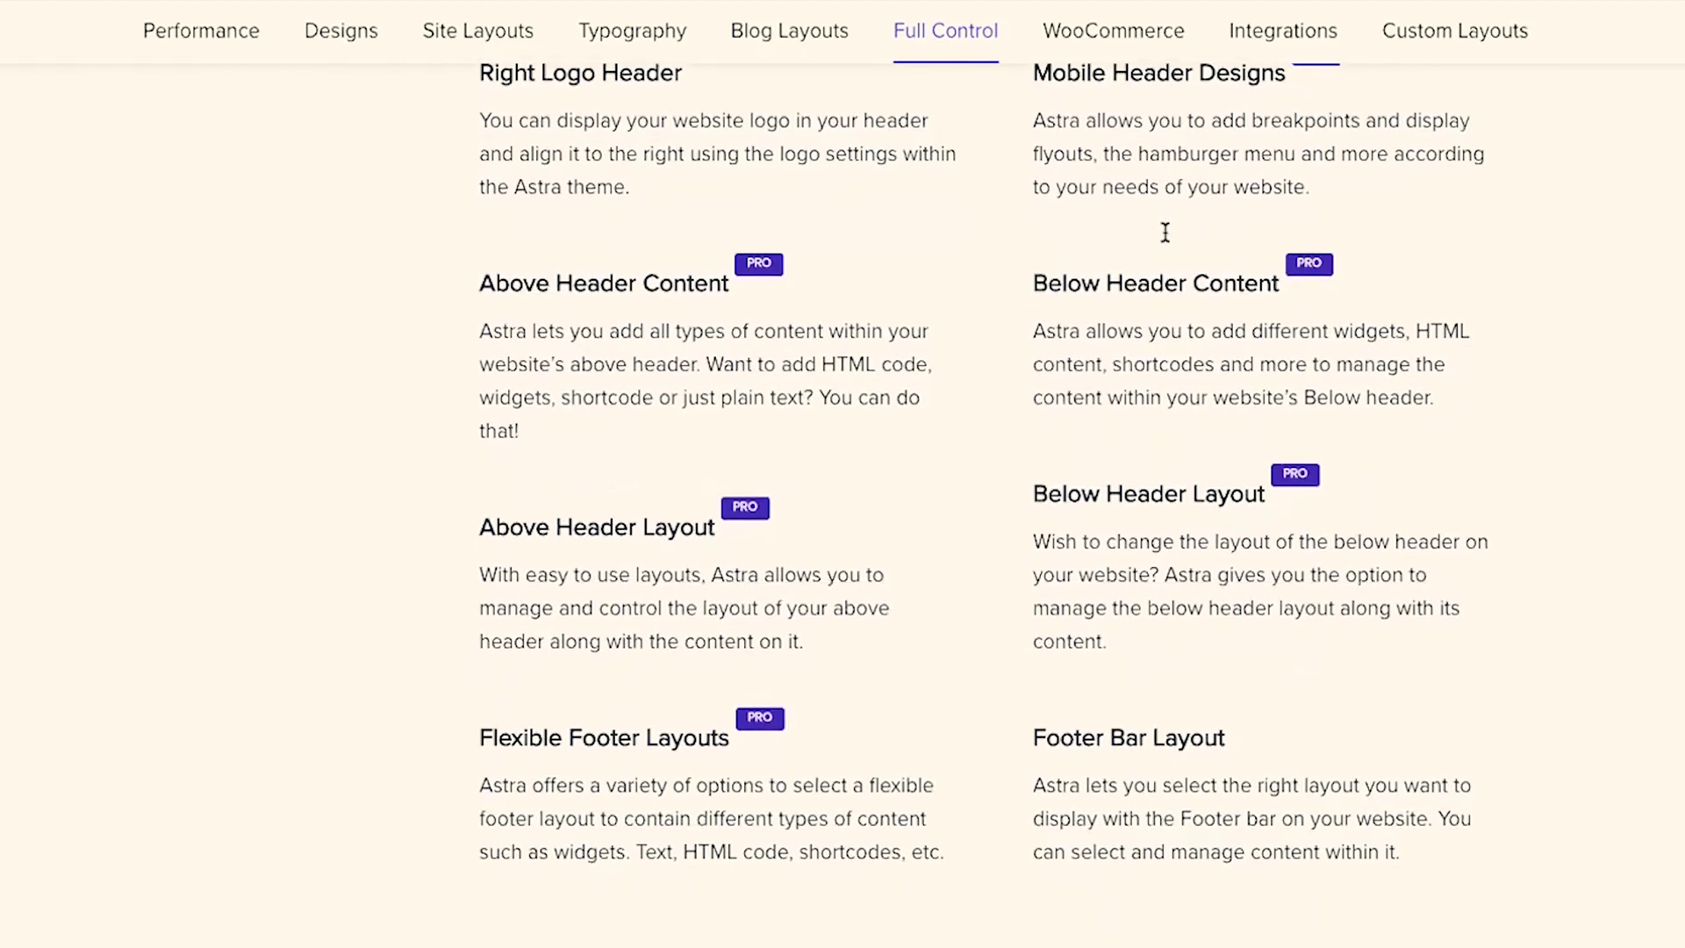
scroll(1165, 232, down, 3)
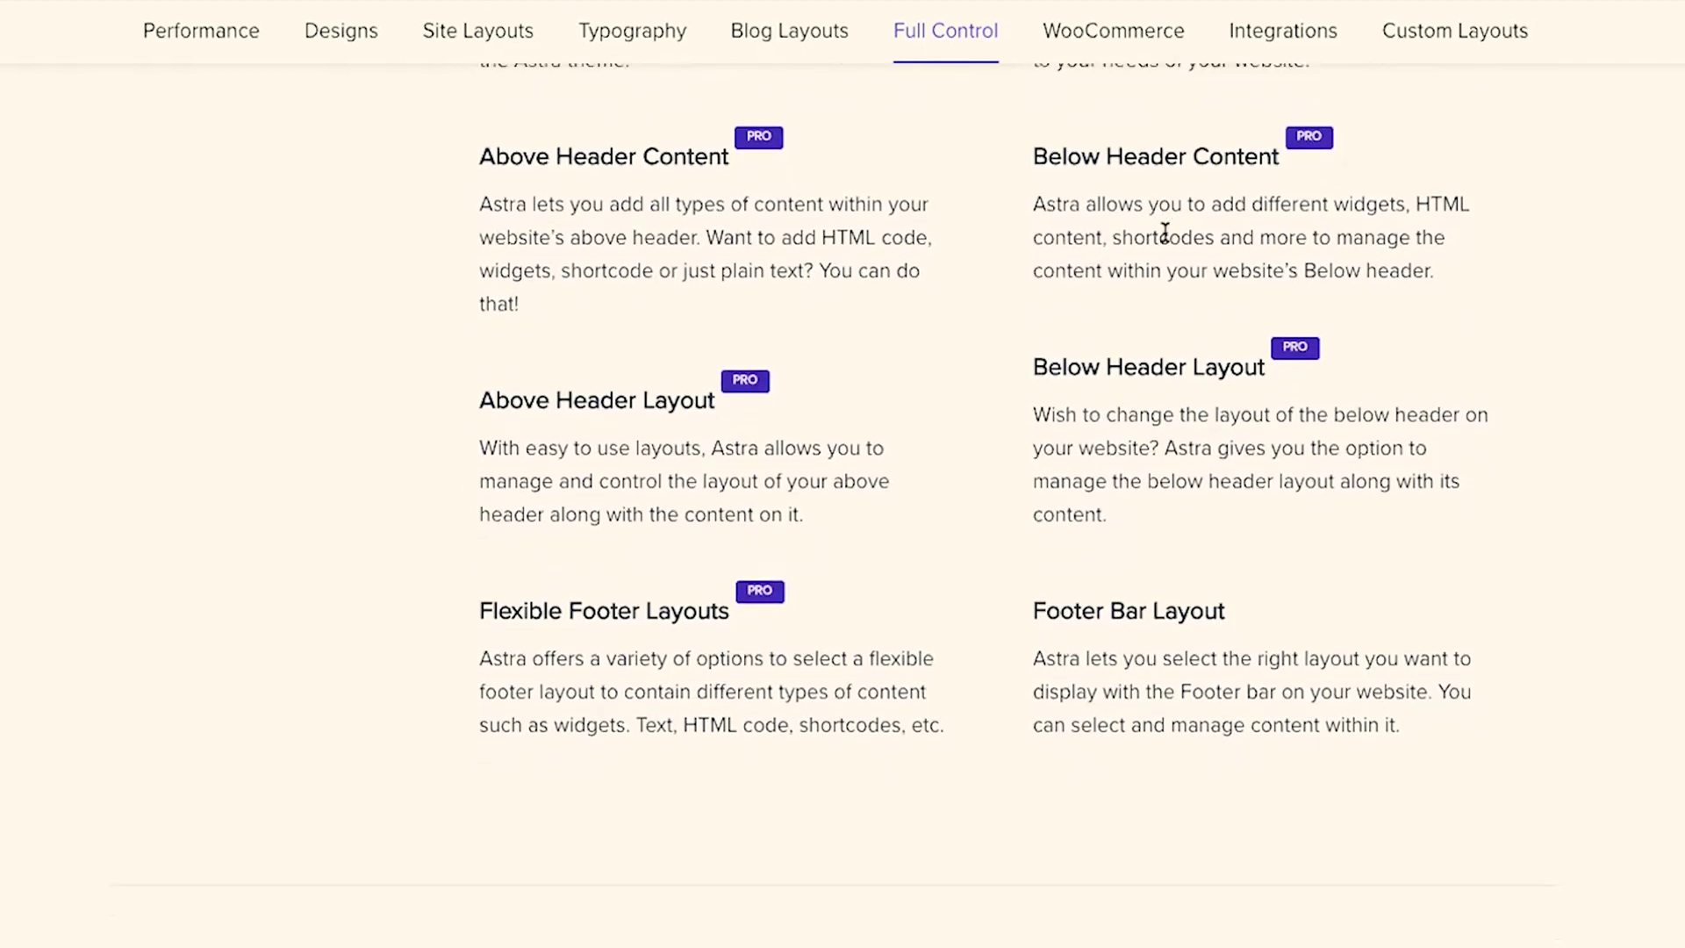
scroll(1165, 231, down, 2)
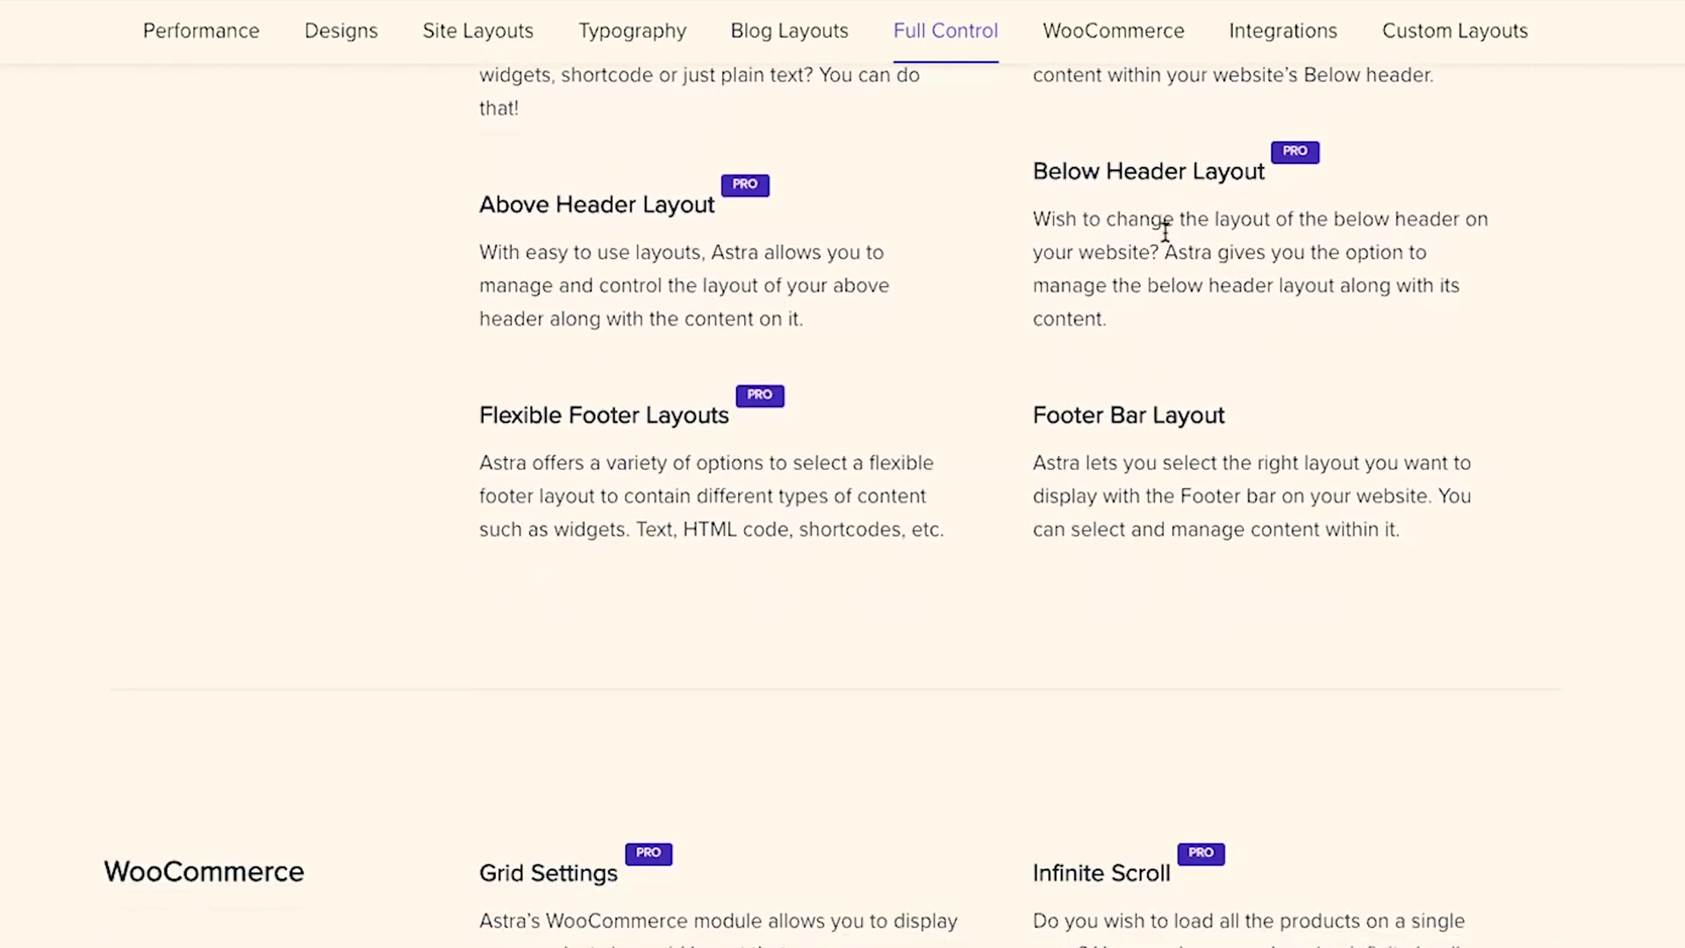
scroll(1165, 232, down, 2)
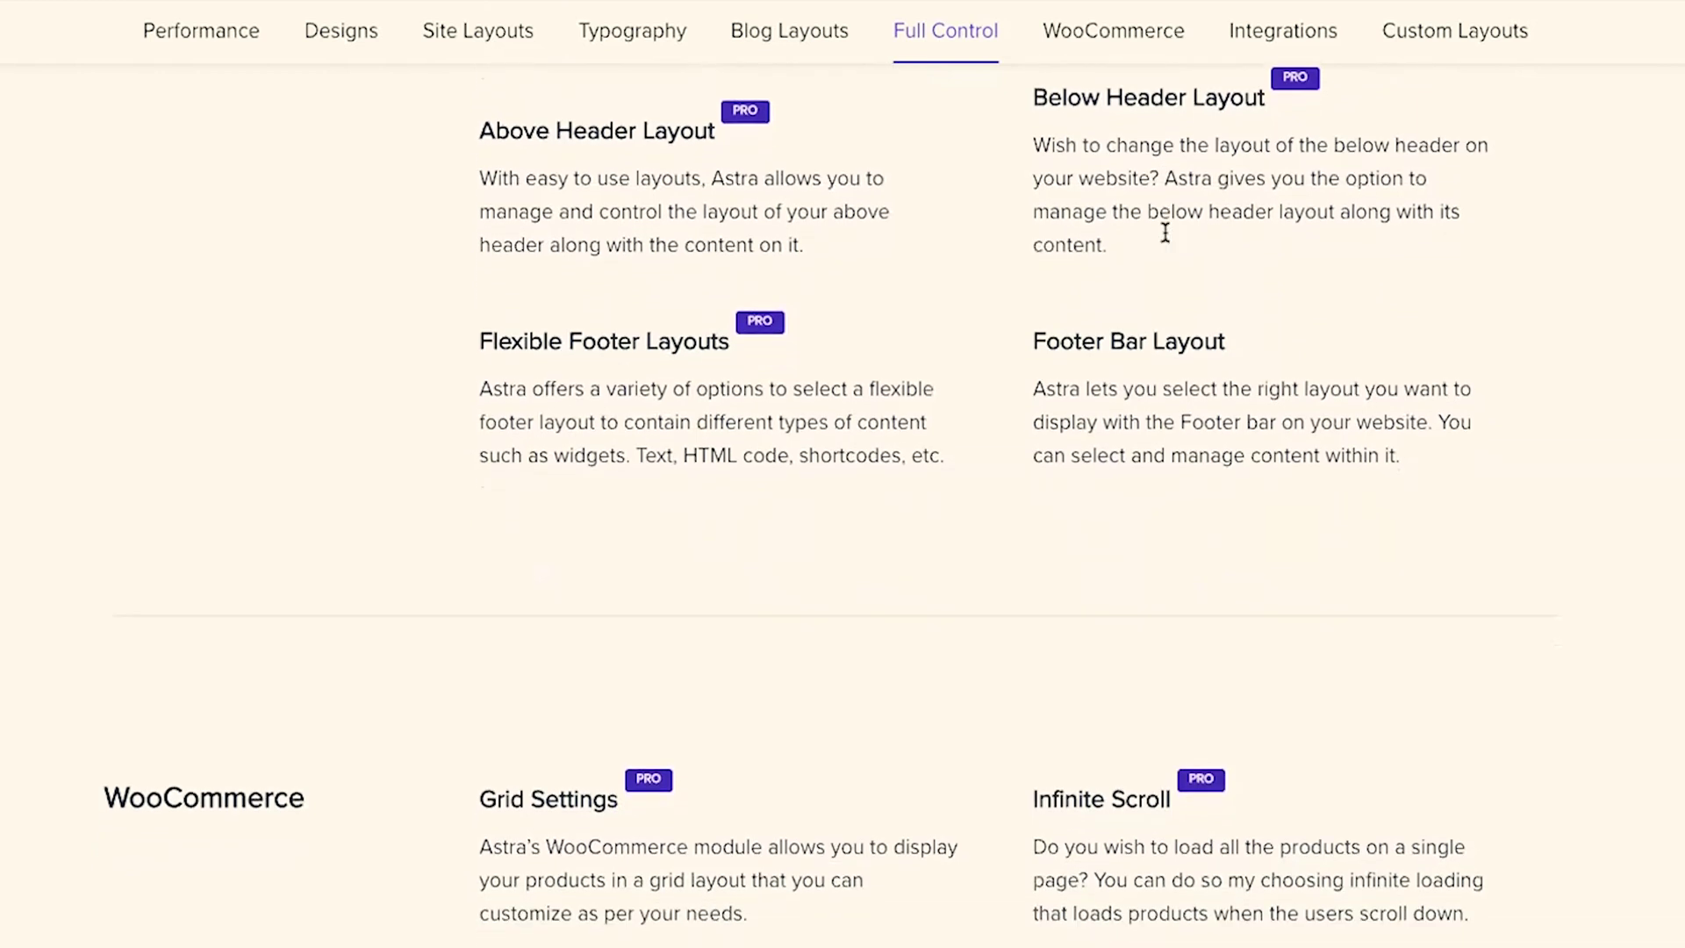
scroll(1164, 232, down, 4)
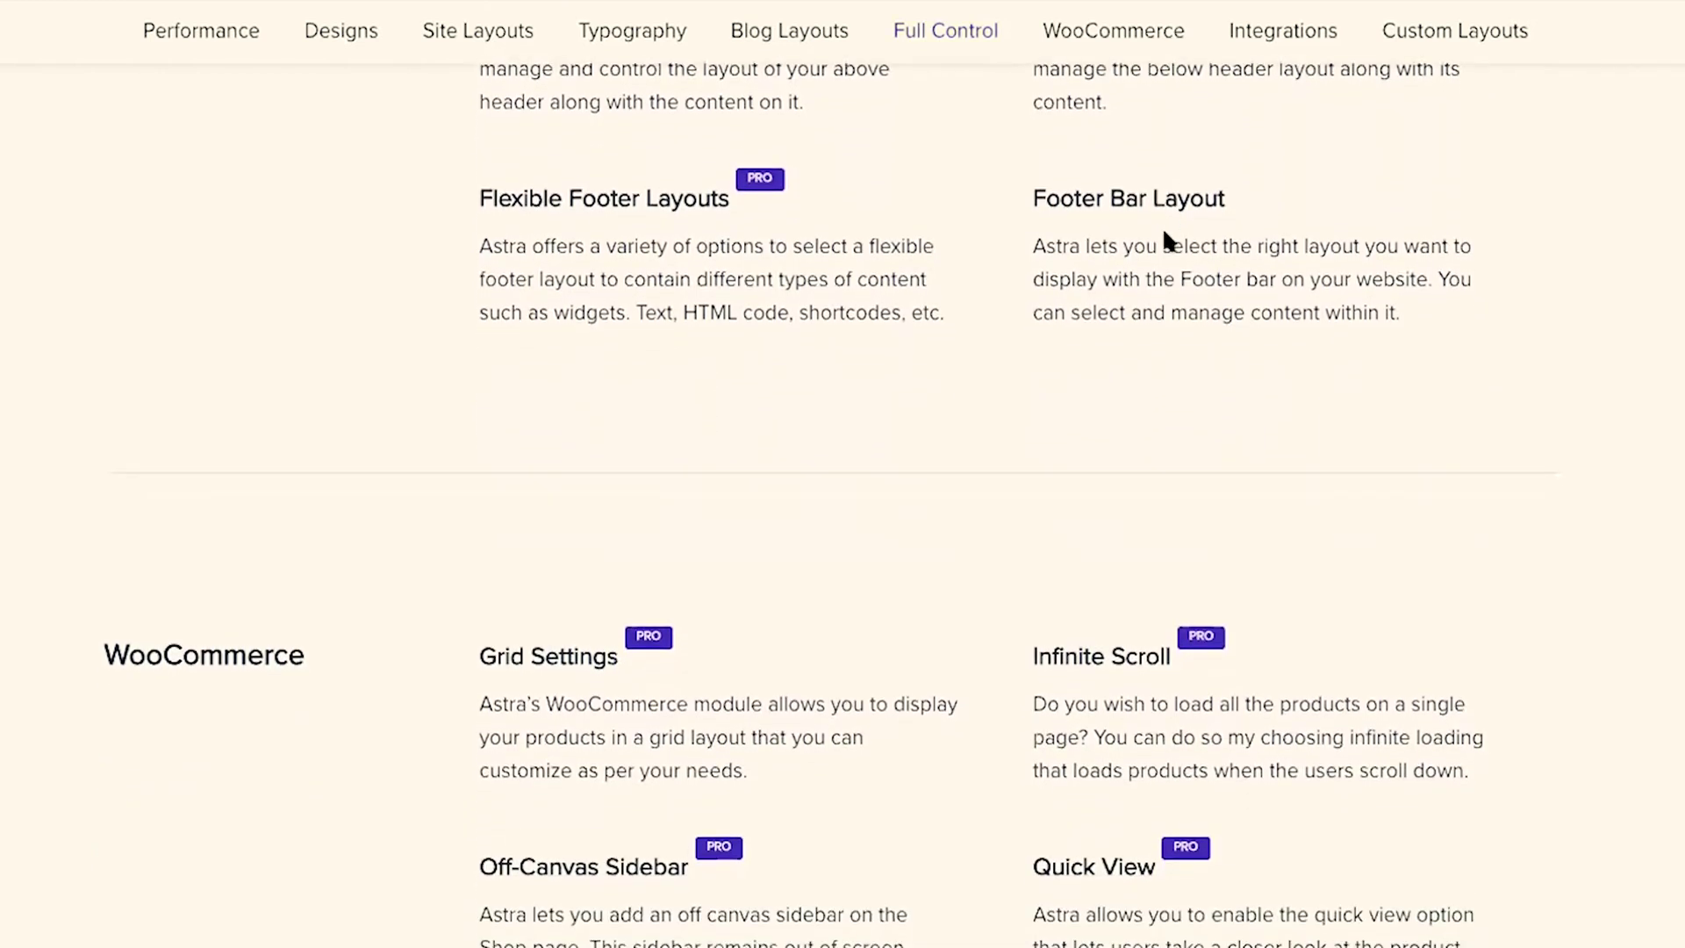
- Review the WooCommerce, Integrations, Custom Layouts and Support features on the Astra features page
scroll(1165, 232, down, 5)
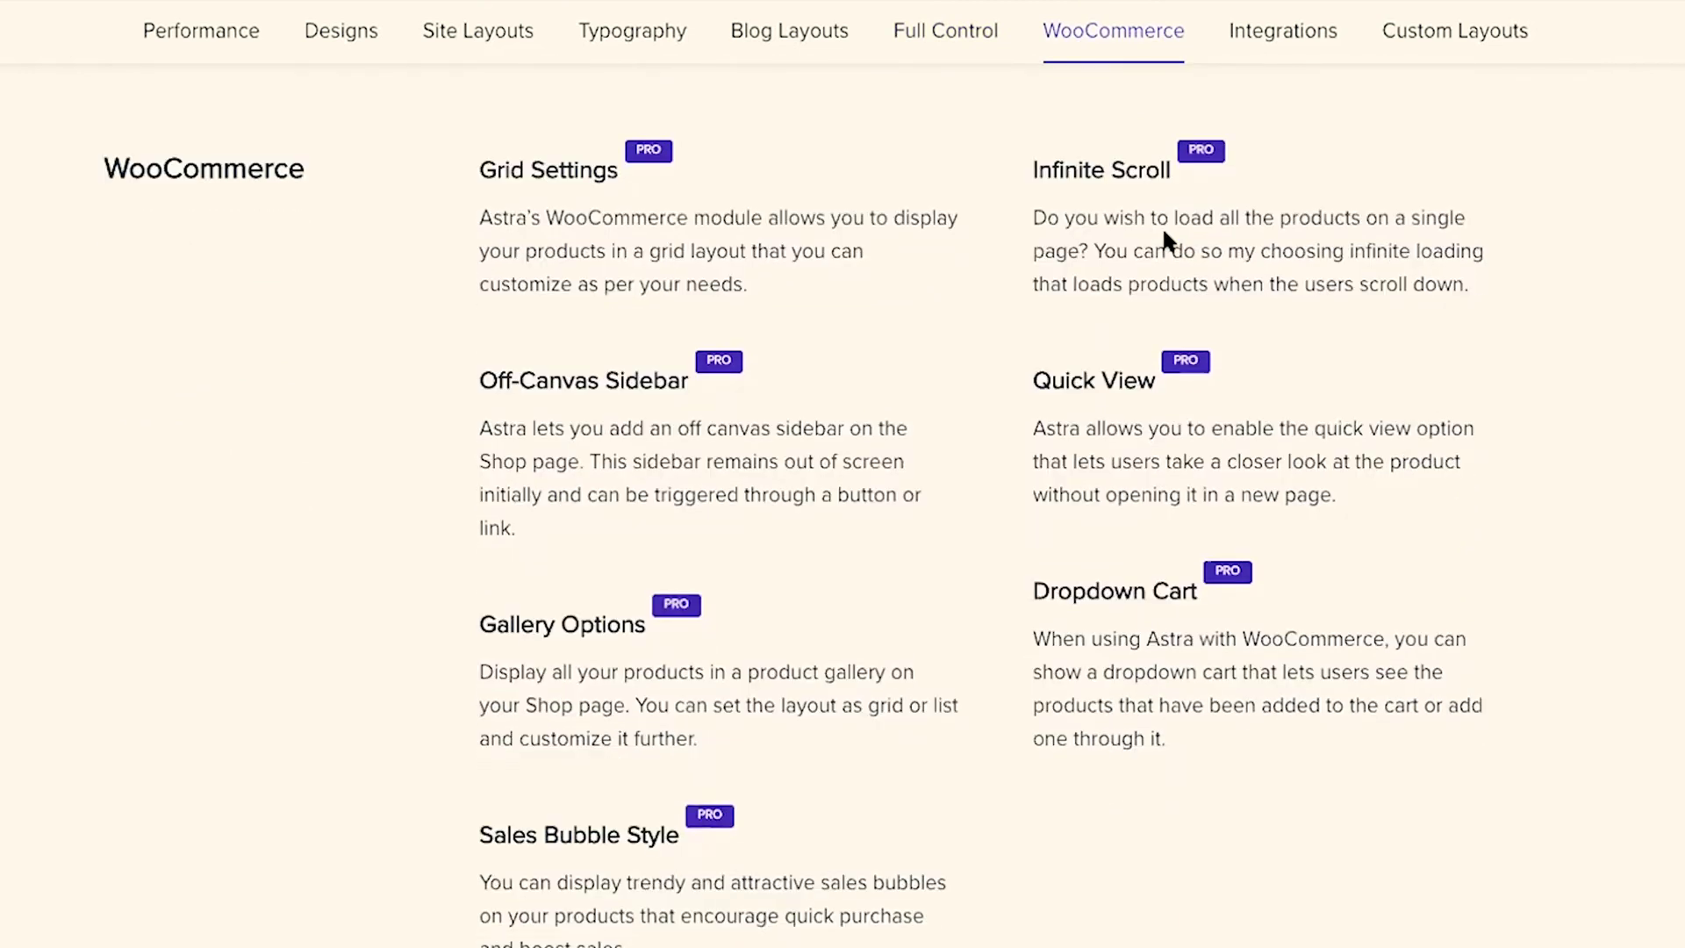
scroll(1165, 233, down, 4)
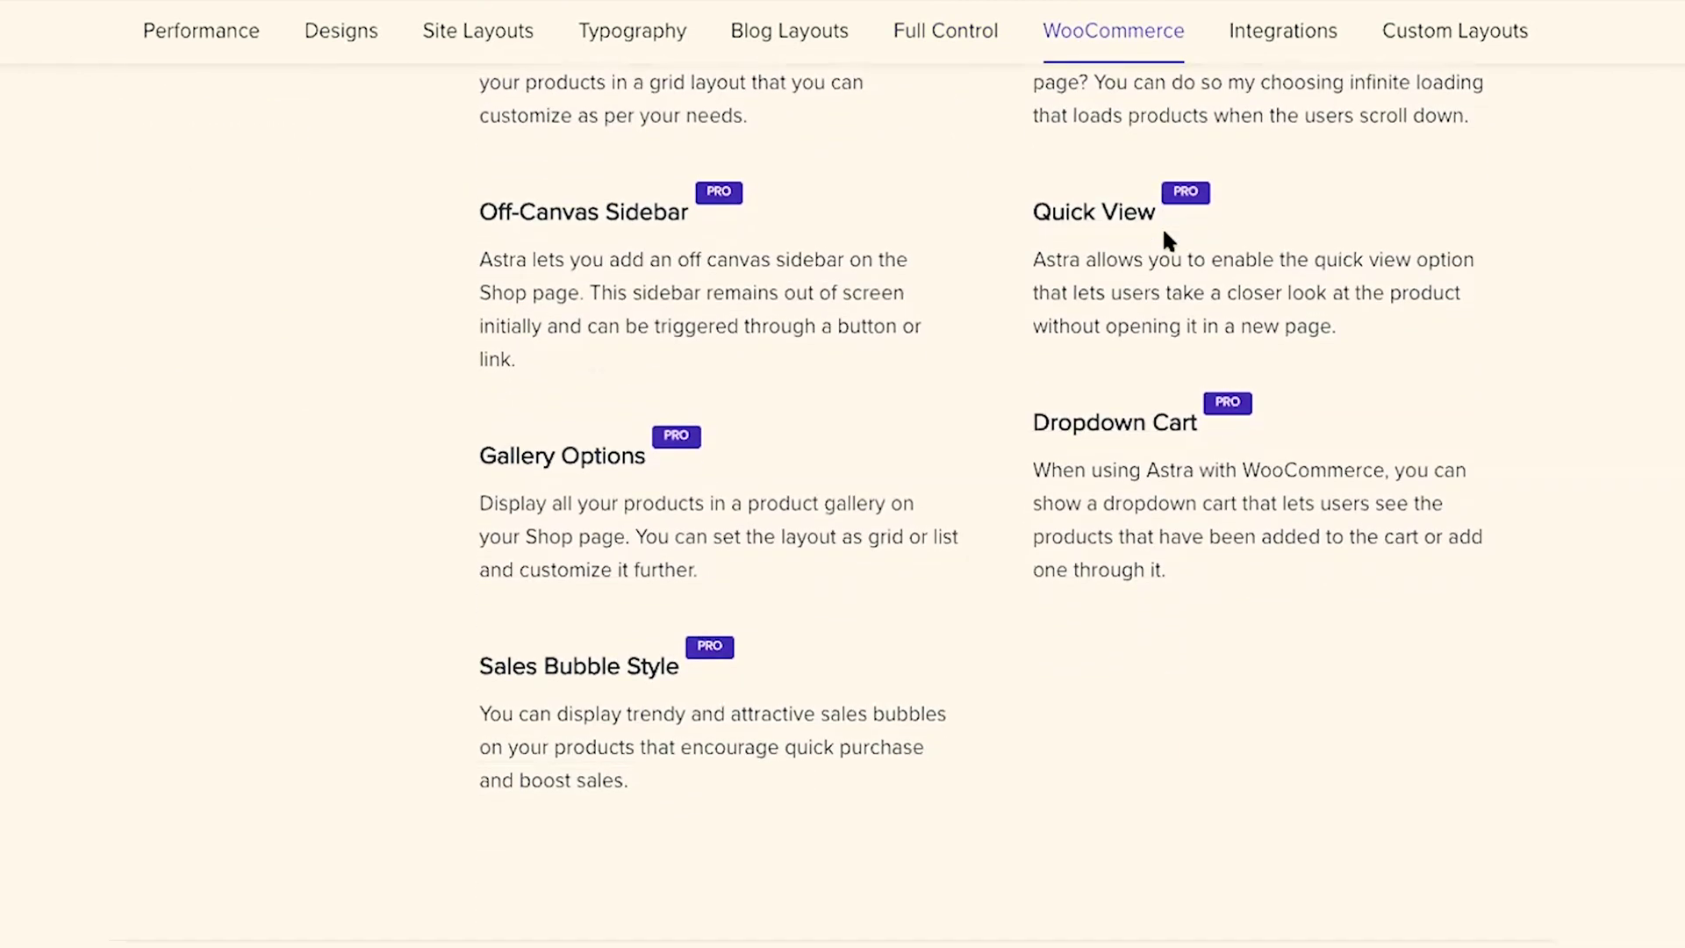
scroll(1164, 232, down, 5)
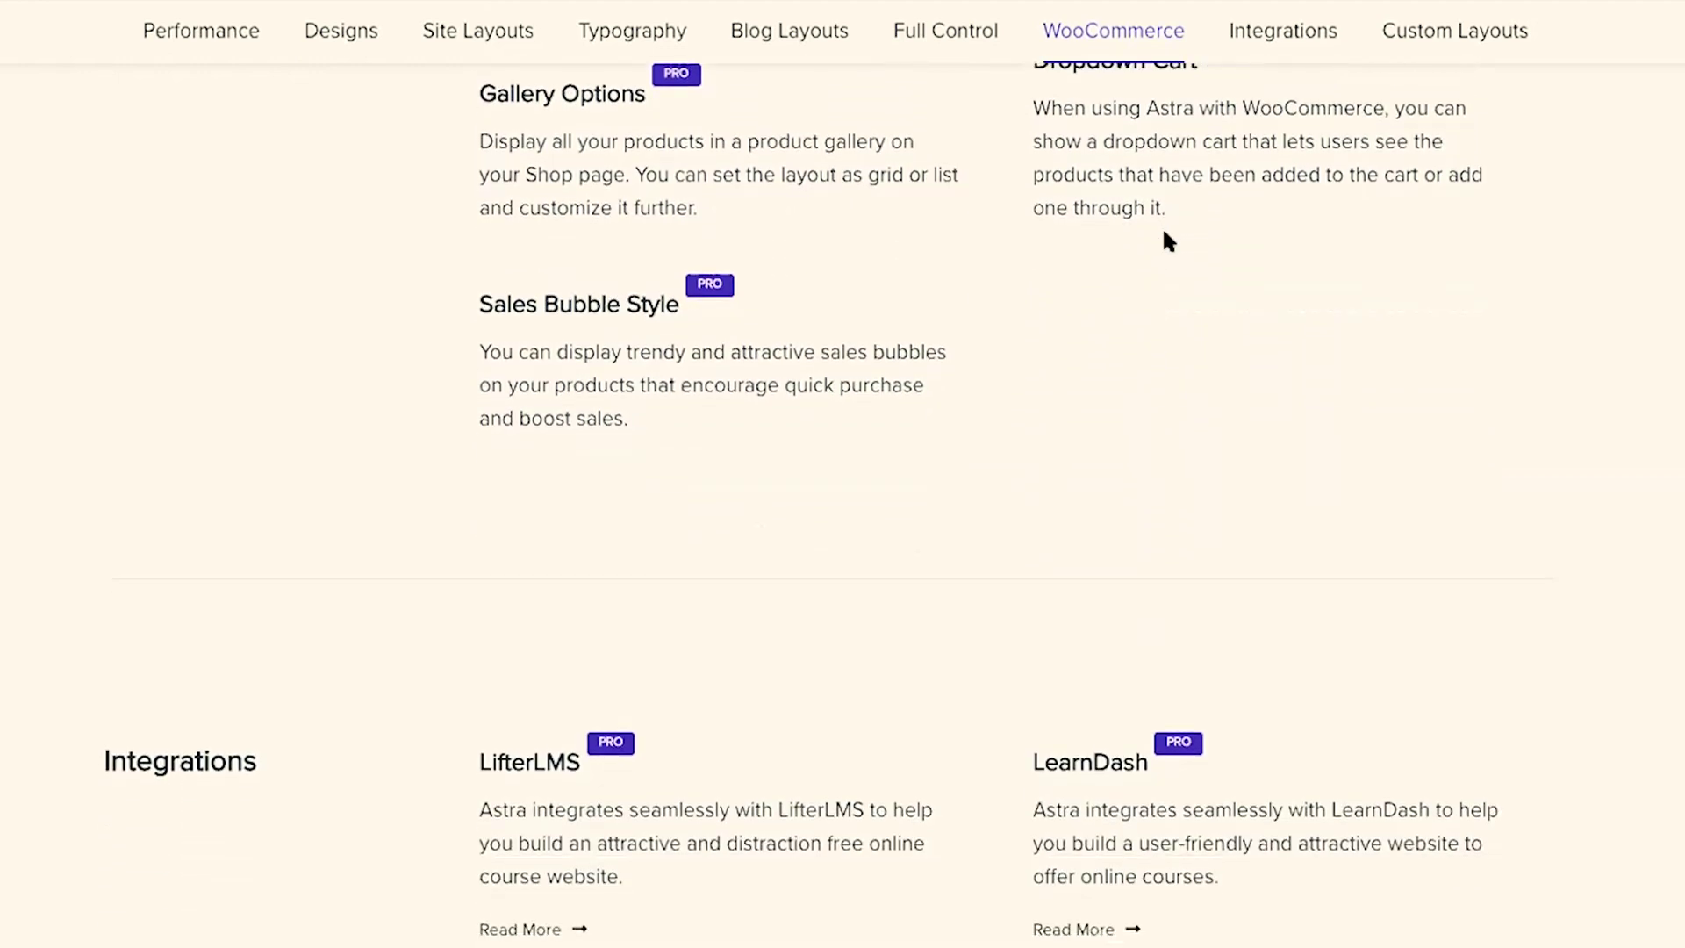
scroll(1164, 232, down, 4)
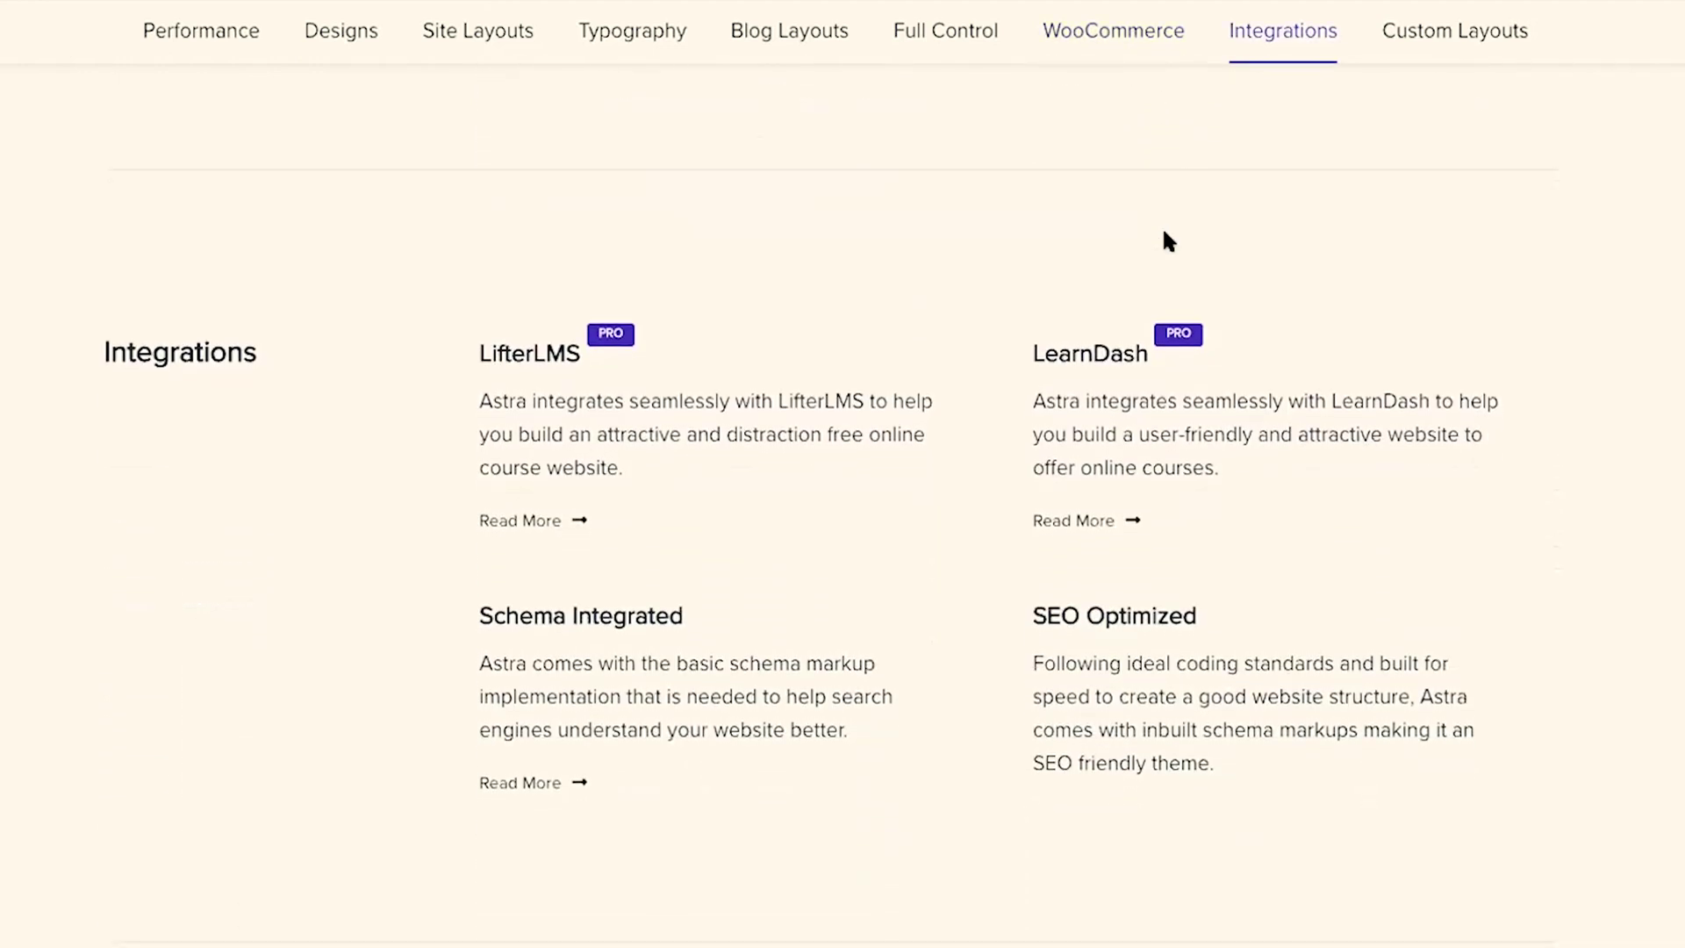
scroll(1167, 241, down, 1)
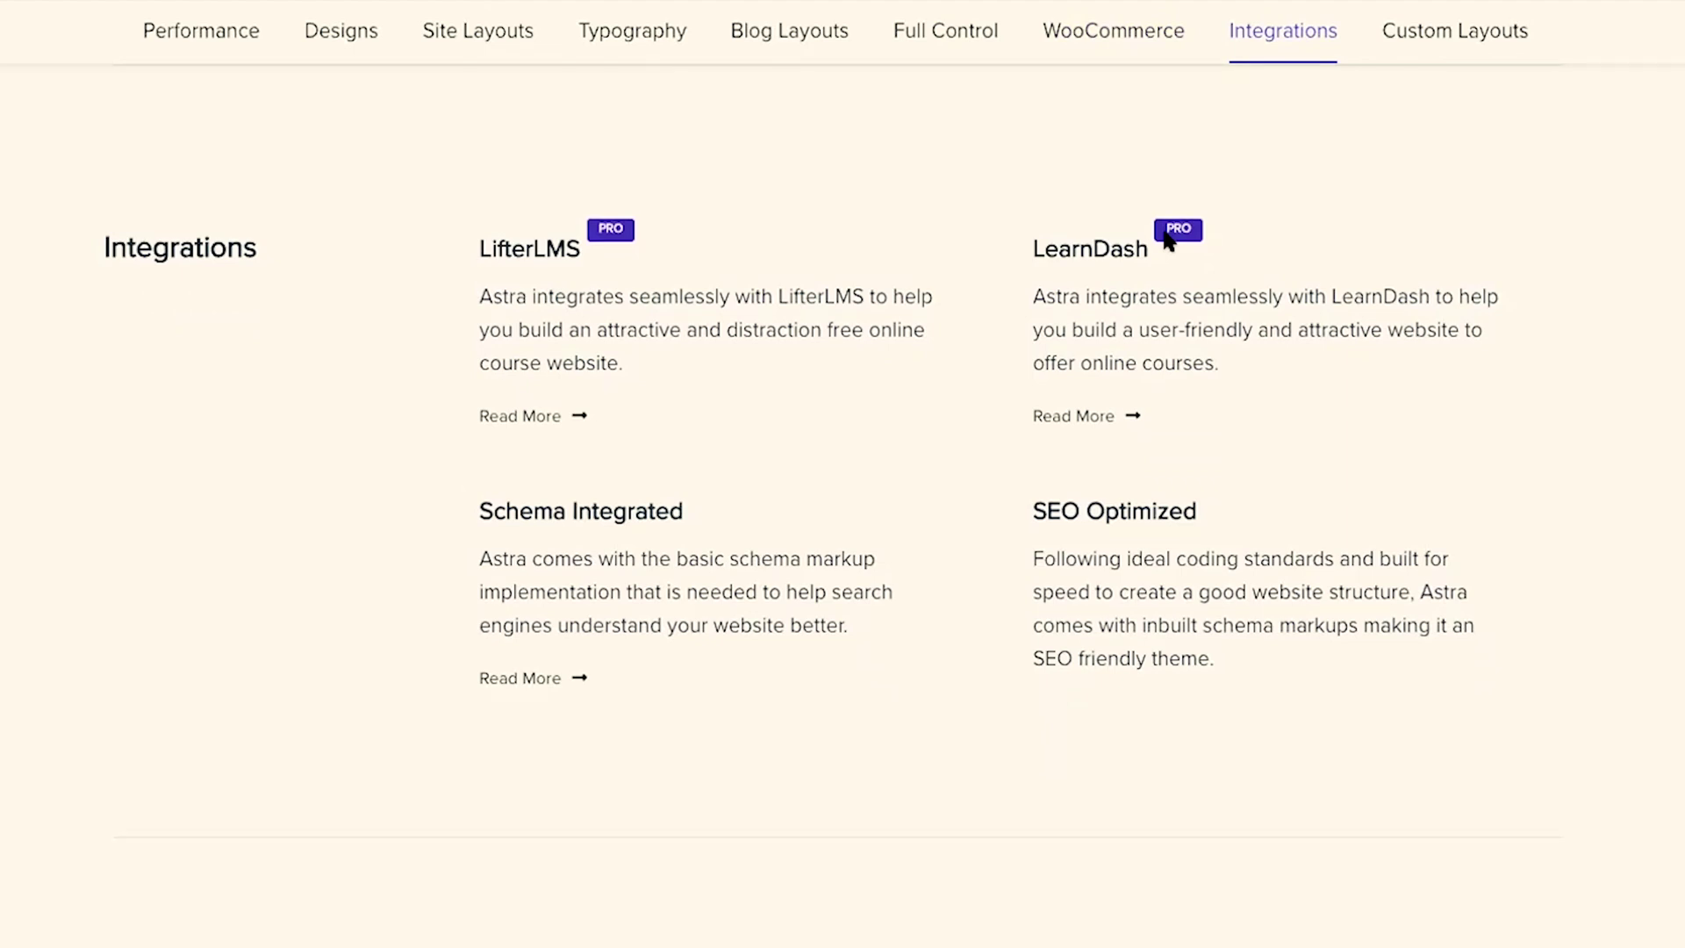
scroll(1167, 239, down, 9)
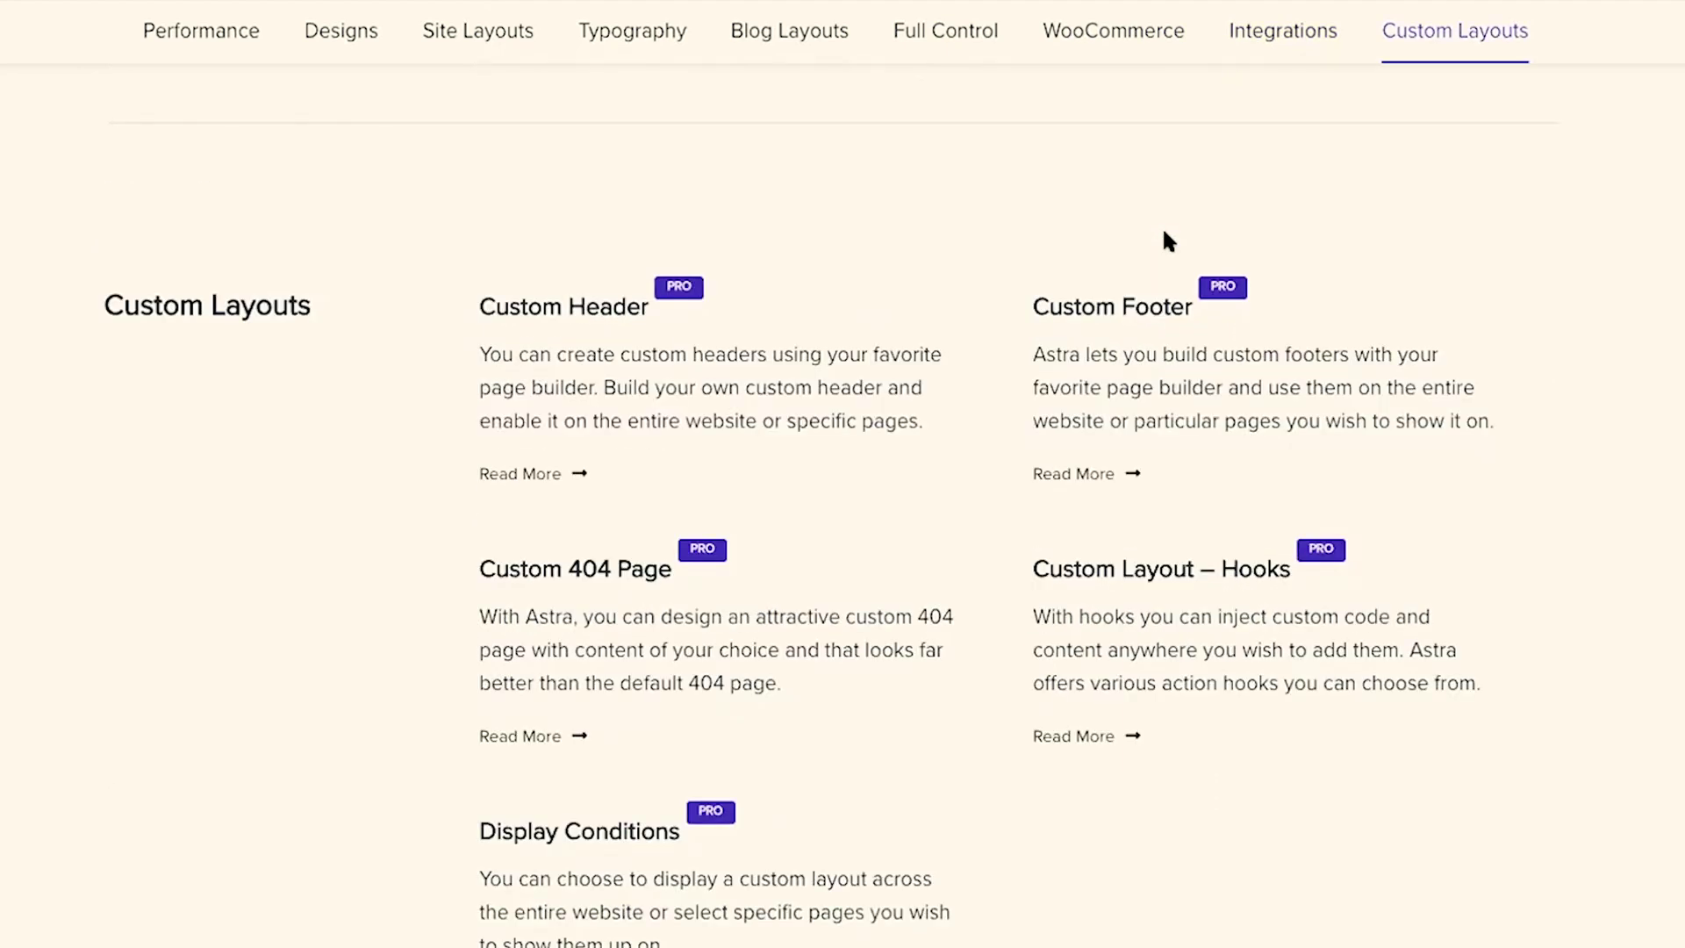
scroll(1164, 231, down, 2)
scroll(1167, 235, down, 1)
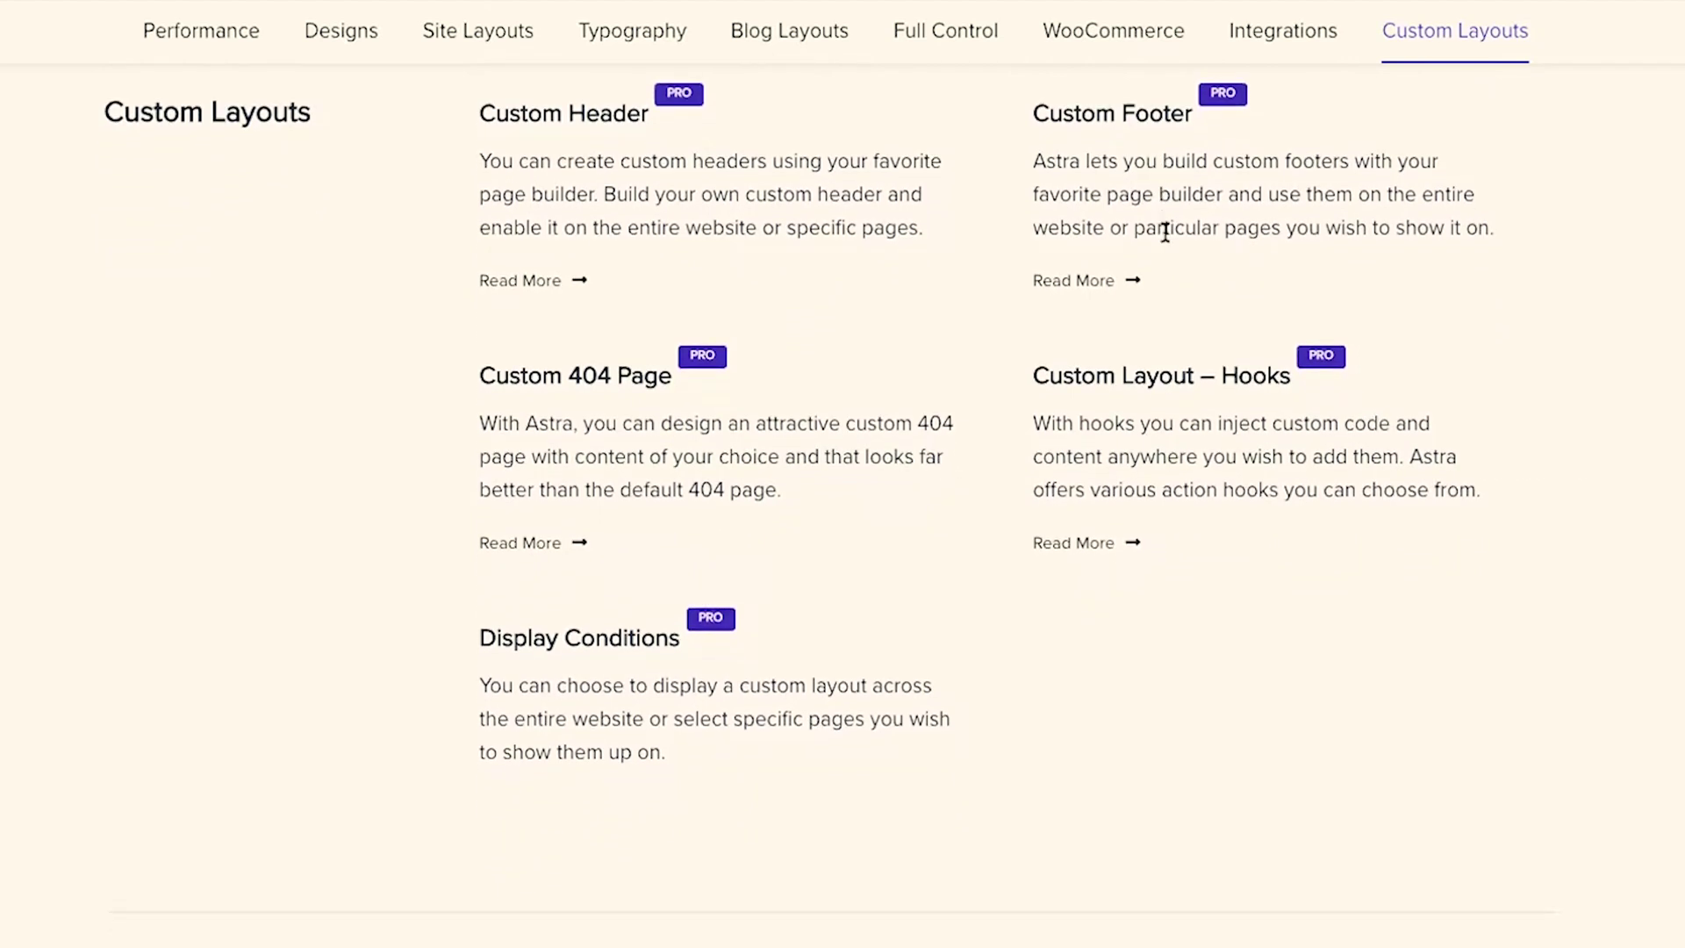
scroll(1165, 231, down, 3)
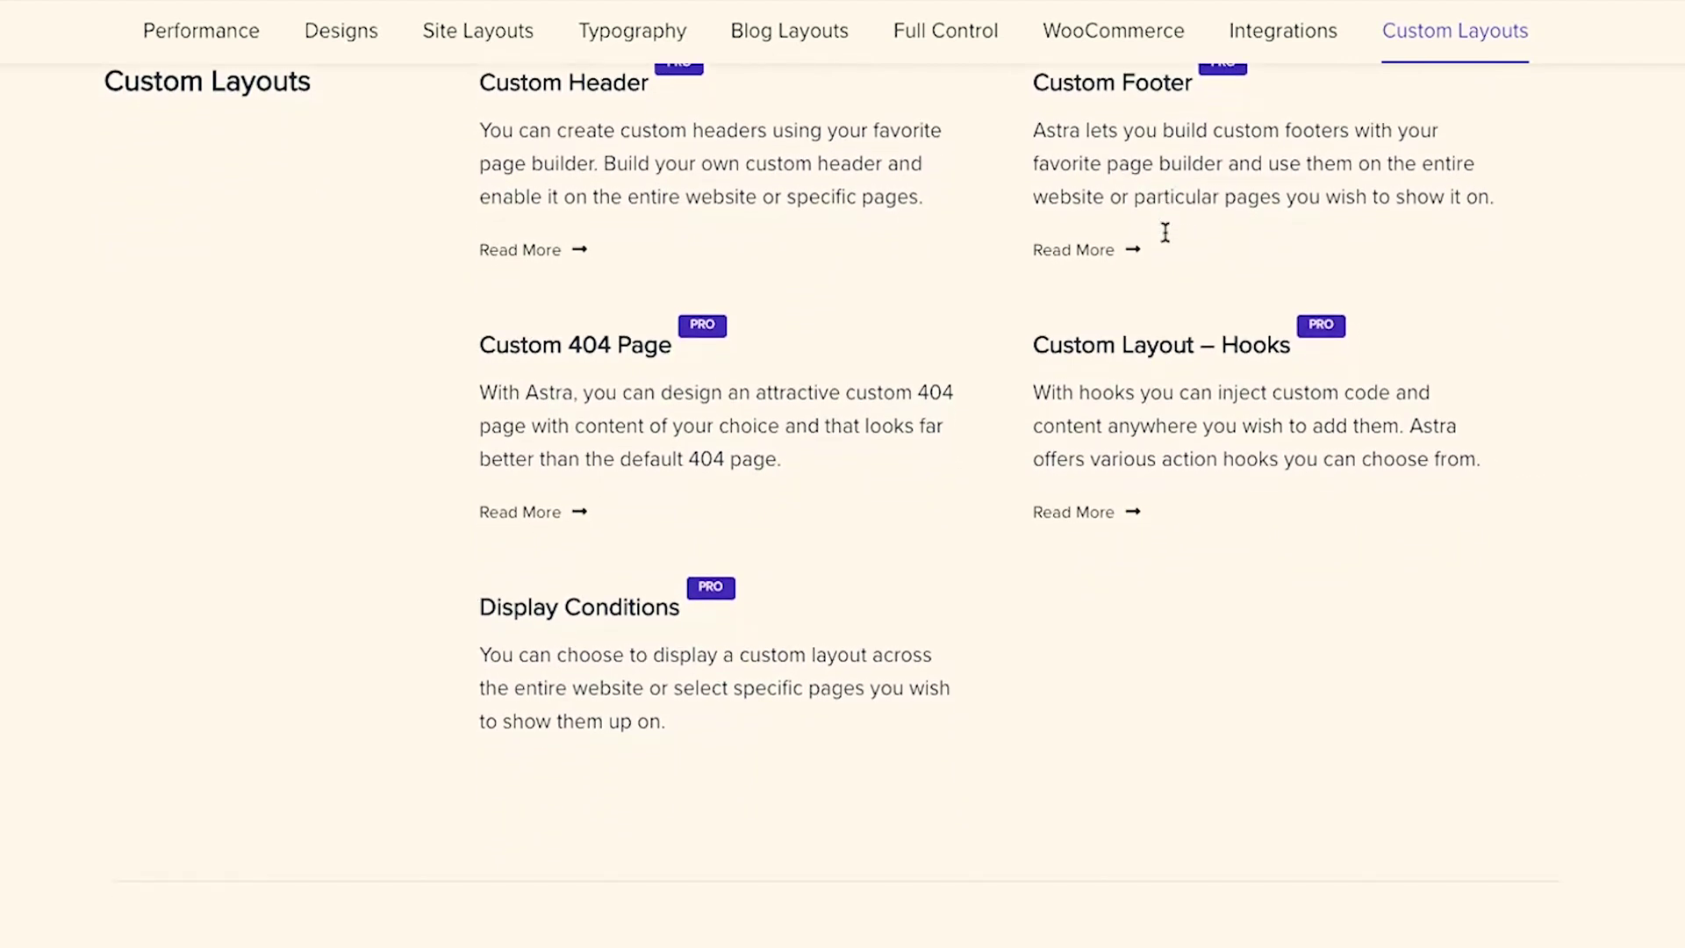
scroll(1165, 232, down, 10)
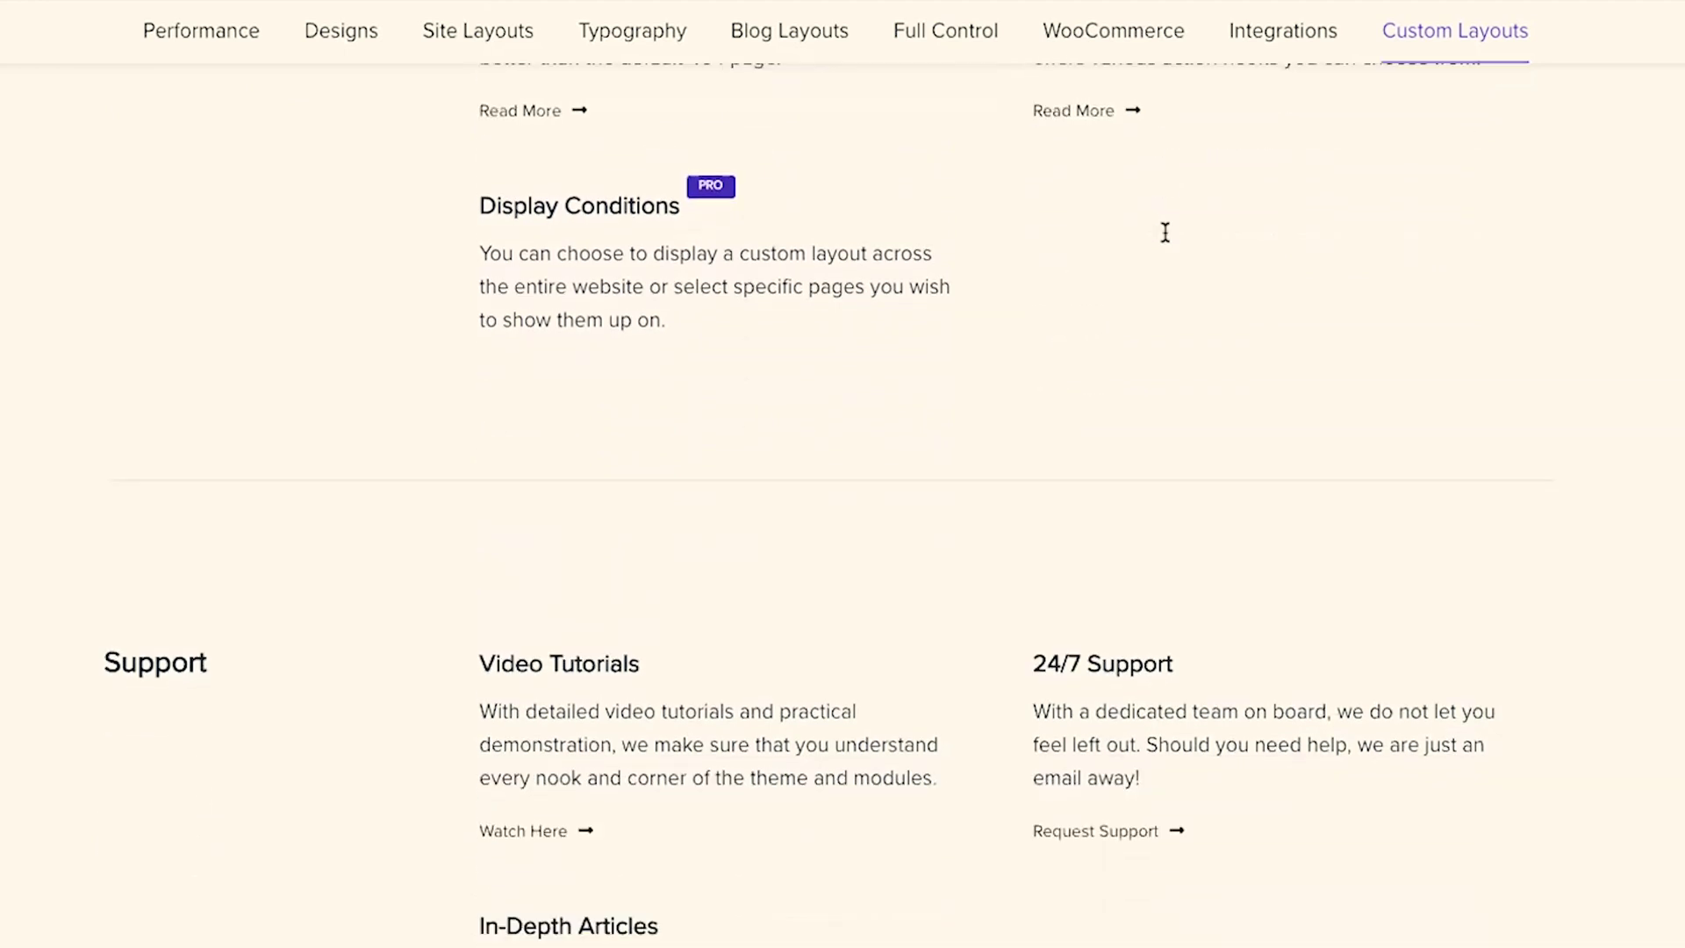
scroll(1167, 239, down, 5)
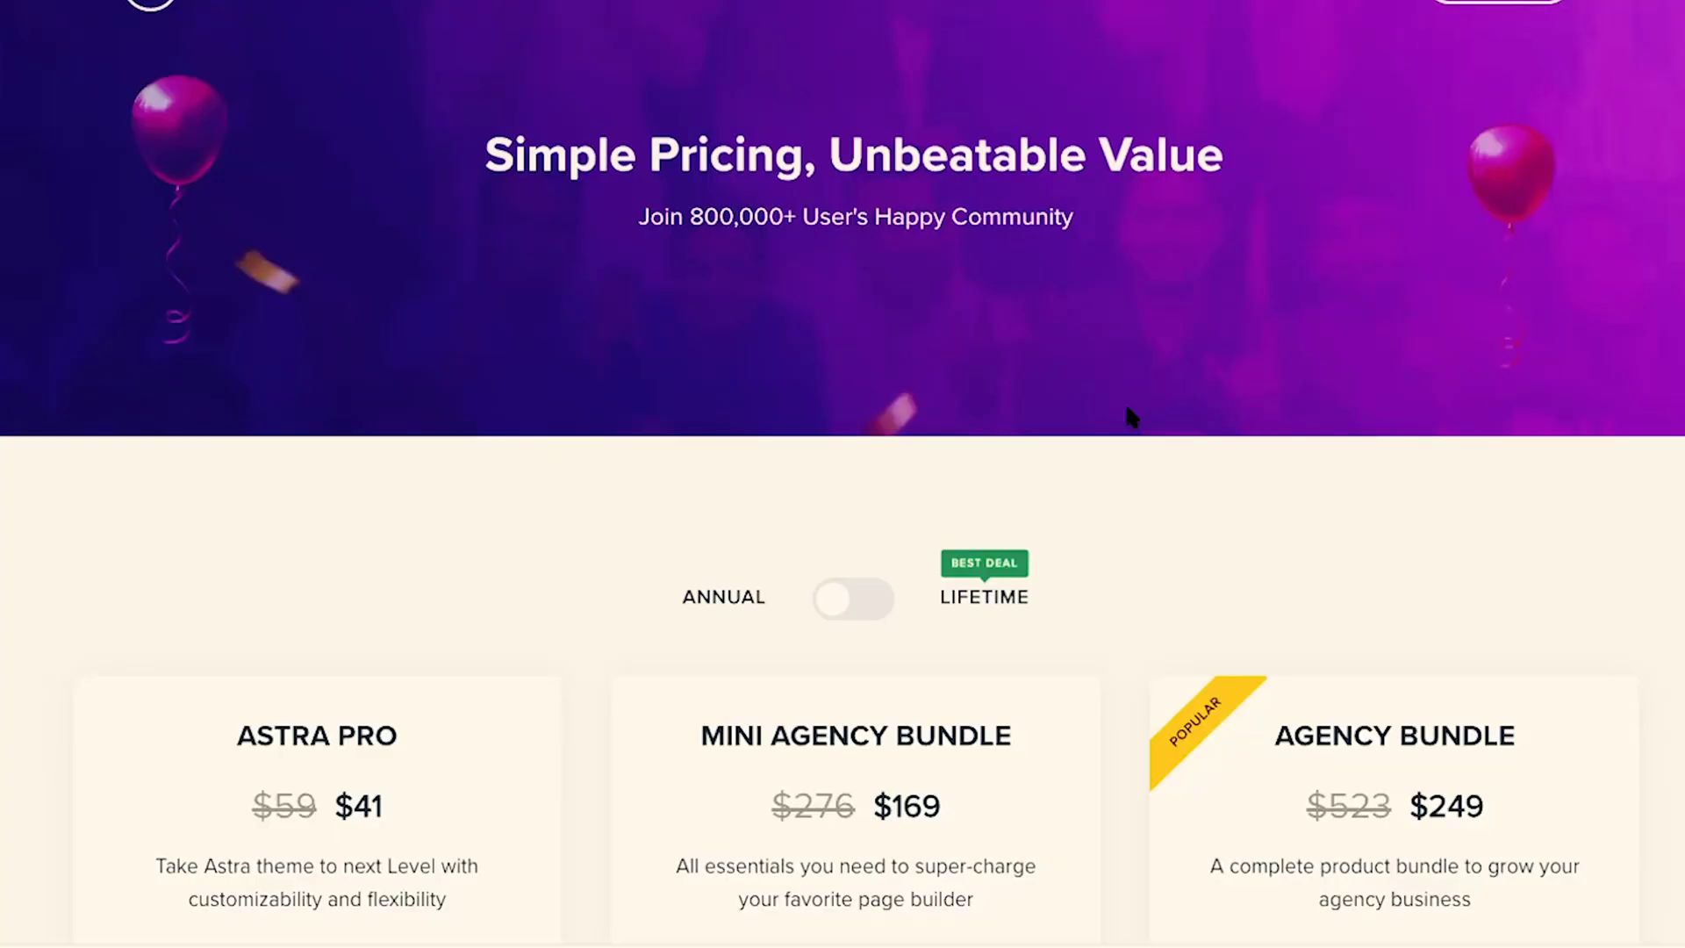
- Compare the Astra Pro, Mini Agency Bundle and Agency Bundle plans, check lifetime pricing, and choose to get started with Astra Pro
scroll(1127, 409, down, 3)
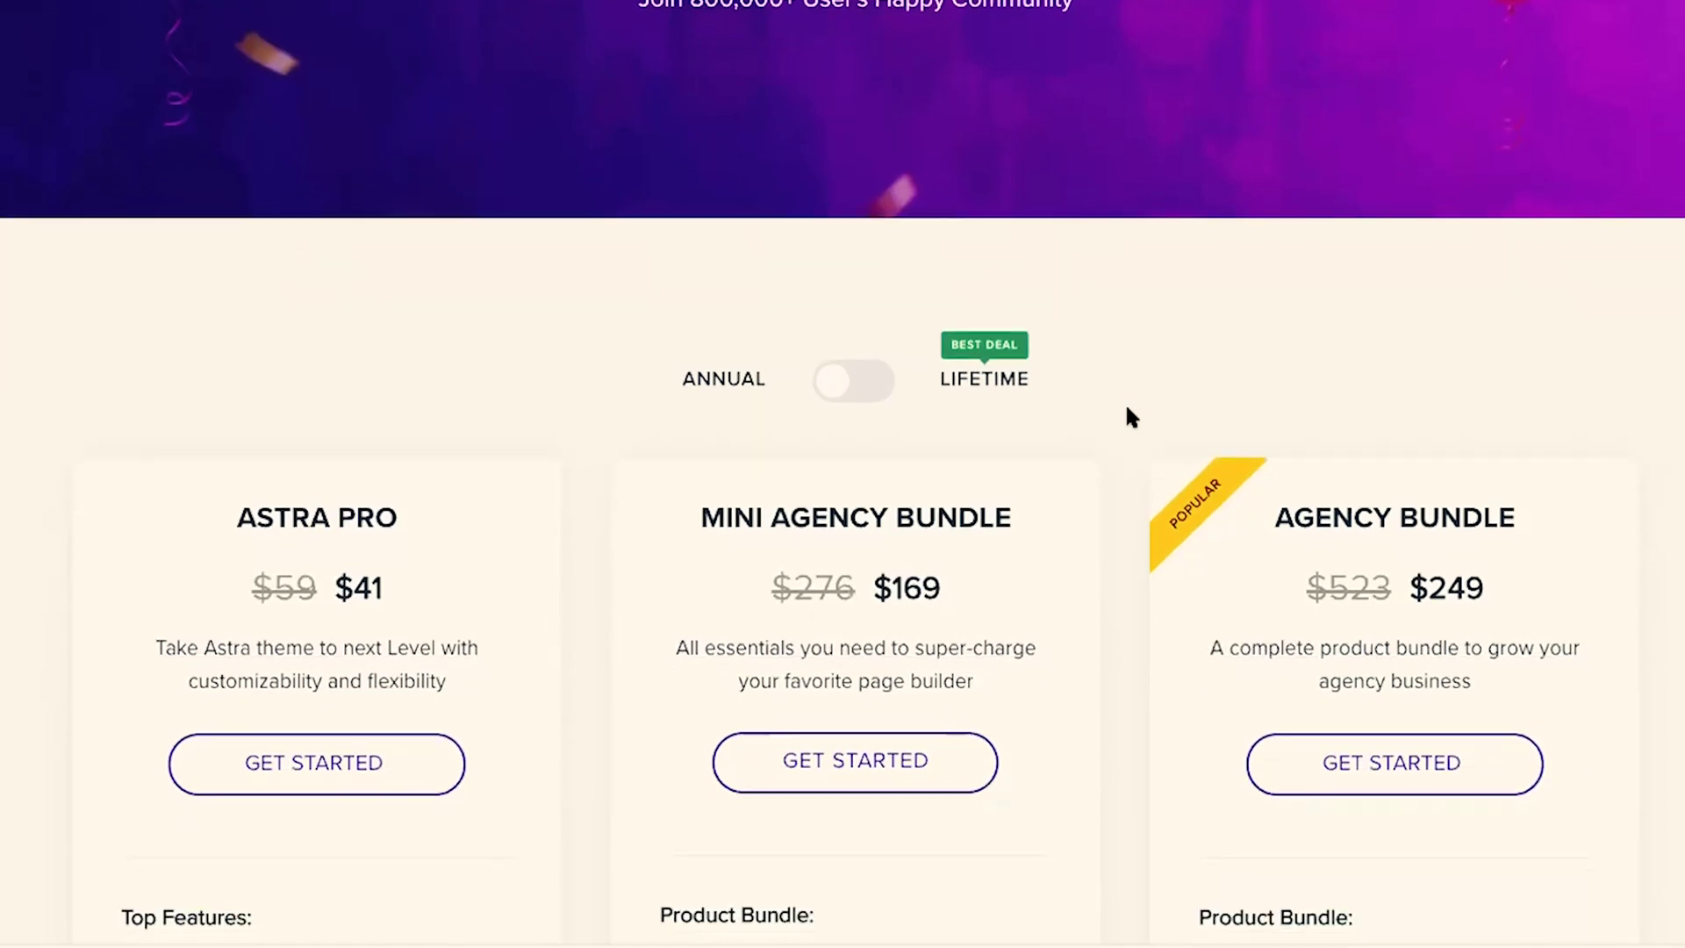
scroll(1127, 408, down, 3)
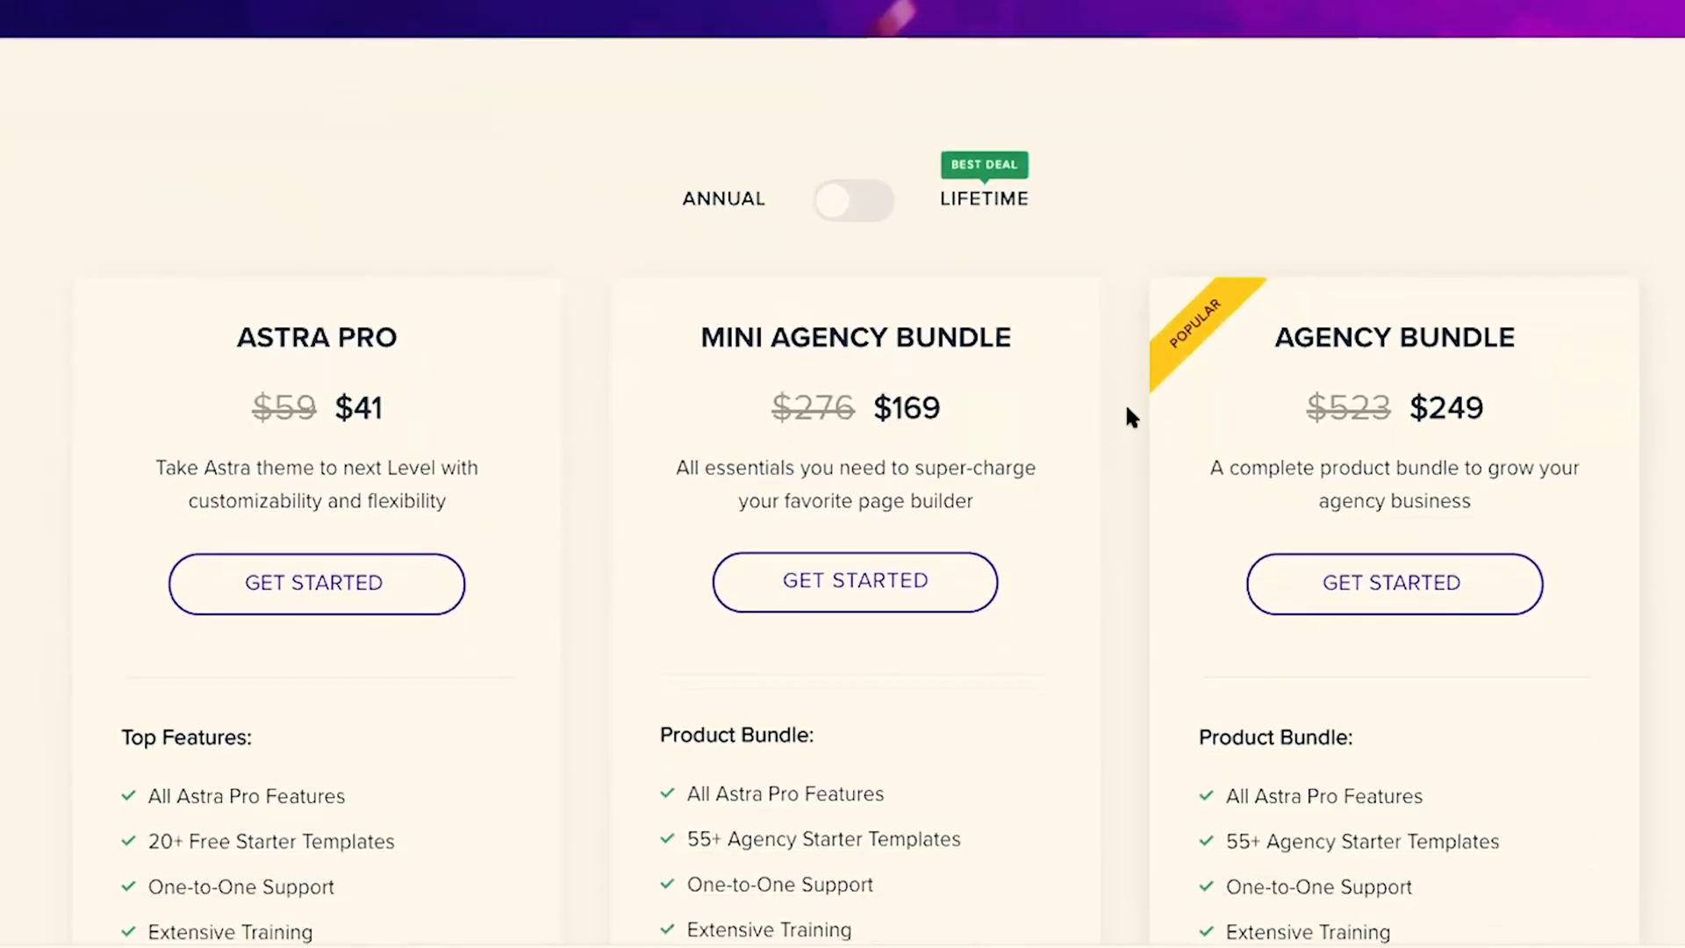
scroll(1127, 407, down, 1)
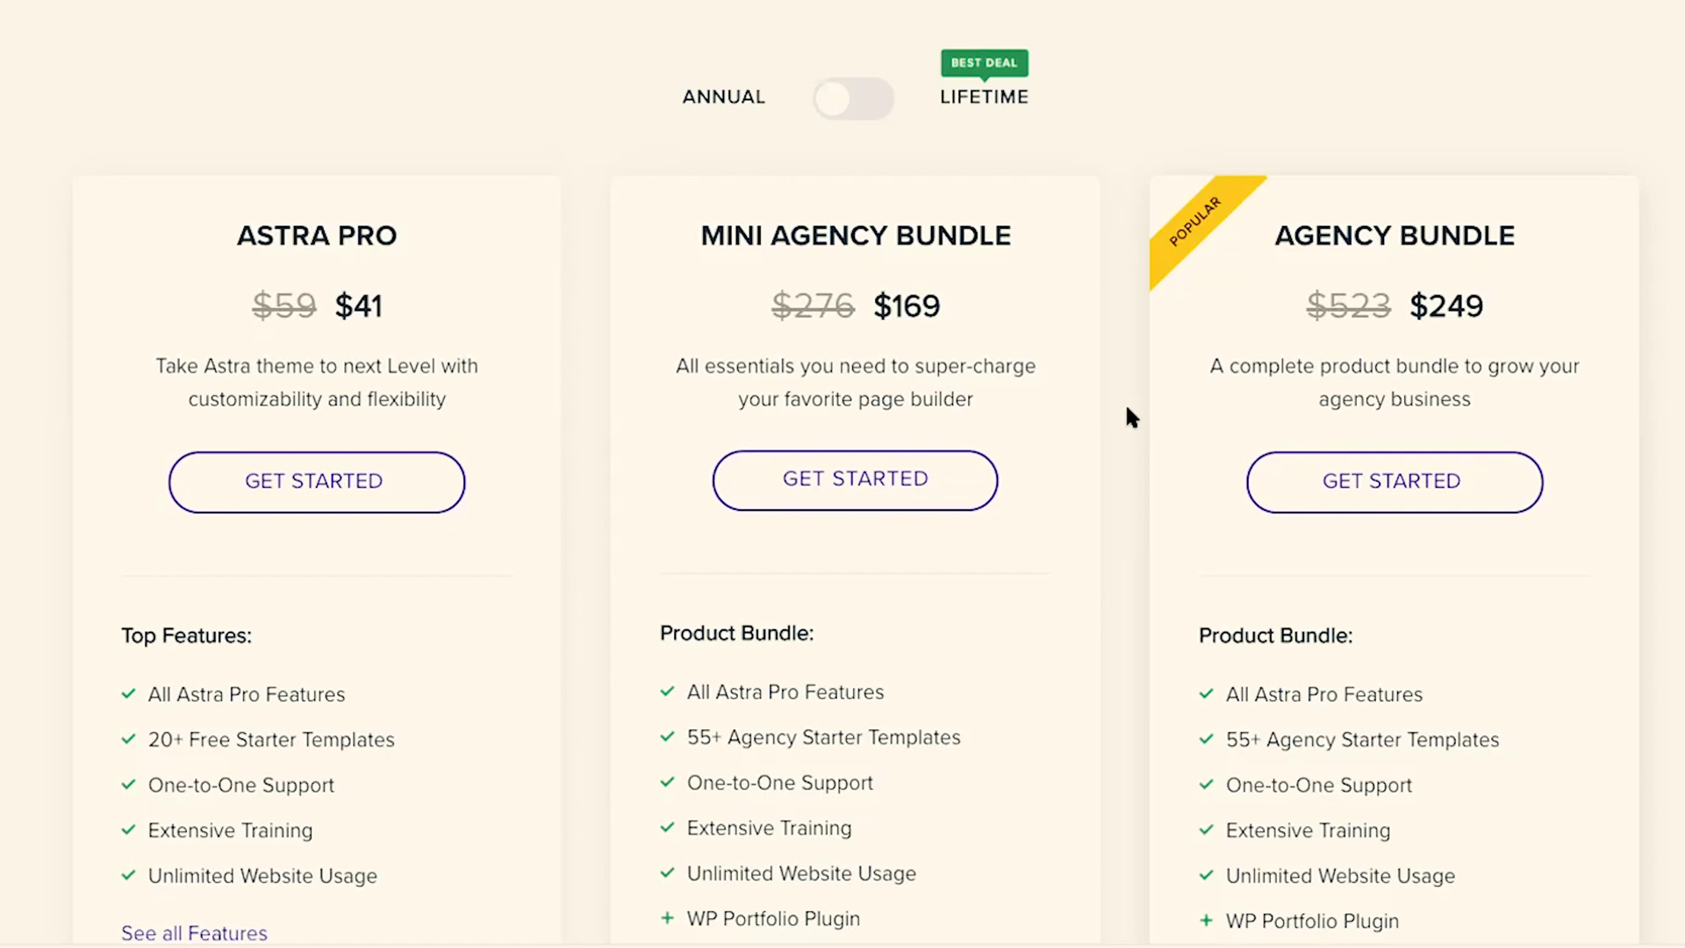
click(854, 103)
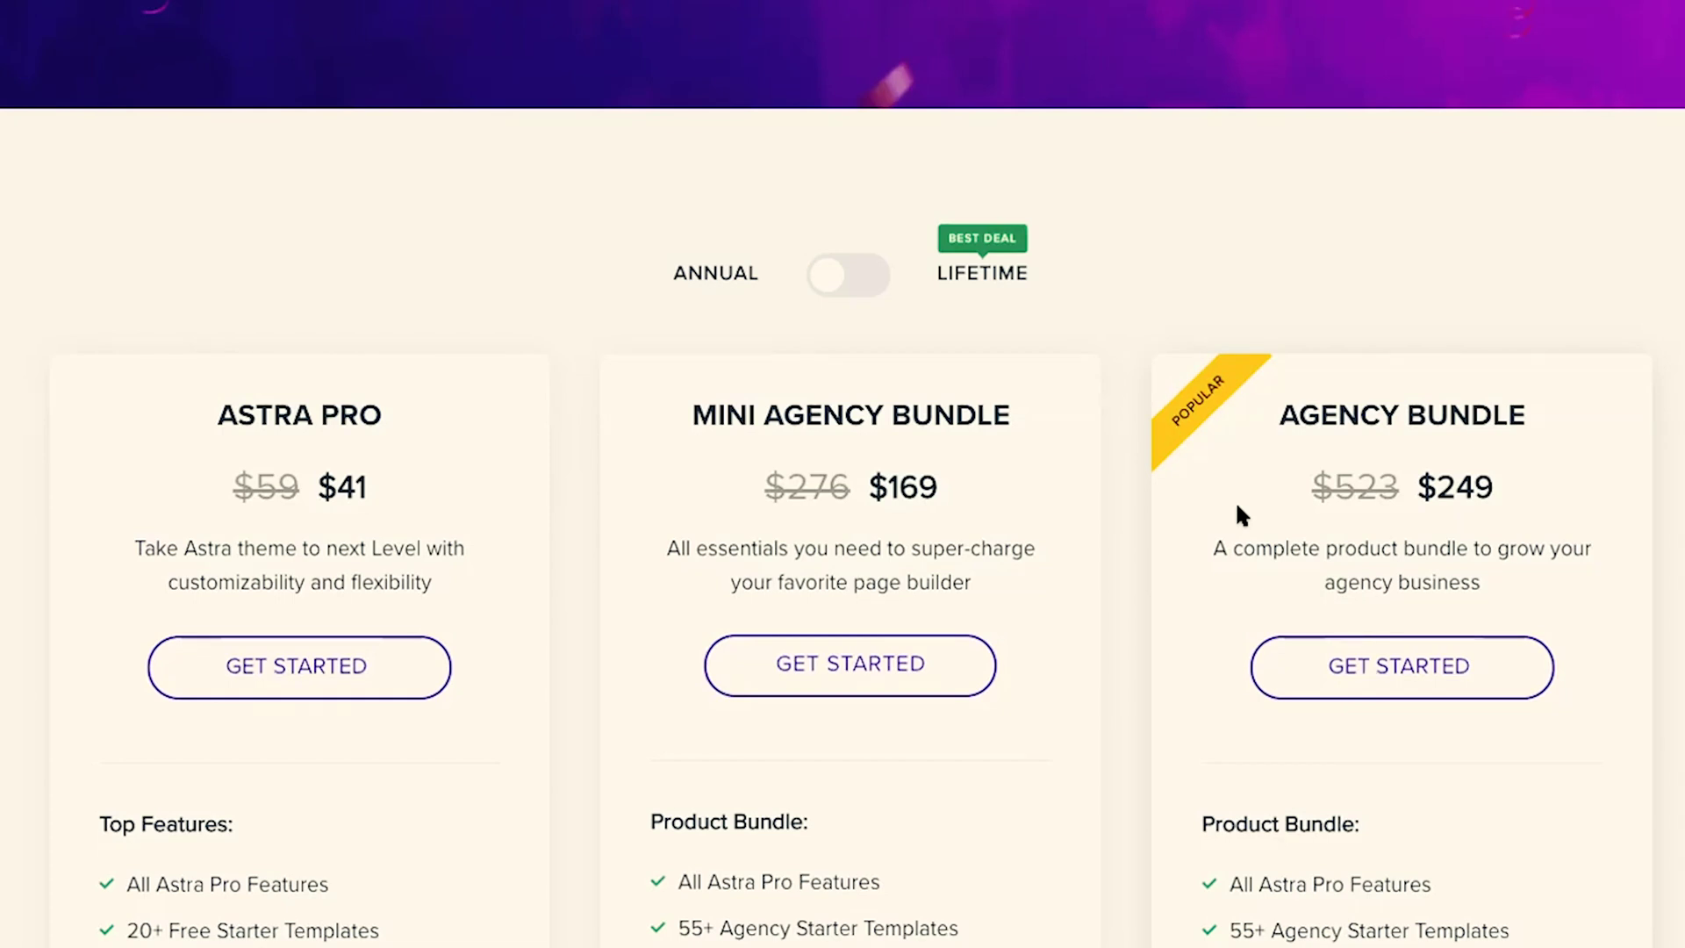
click(305, 685)
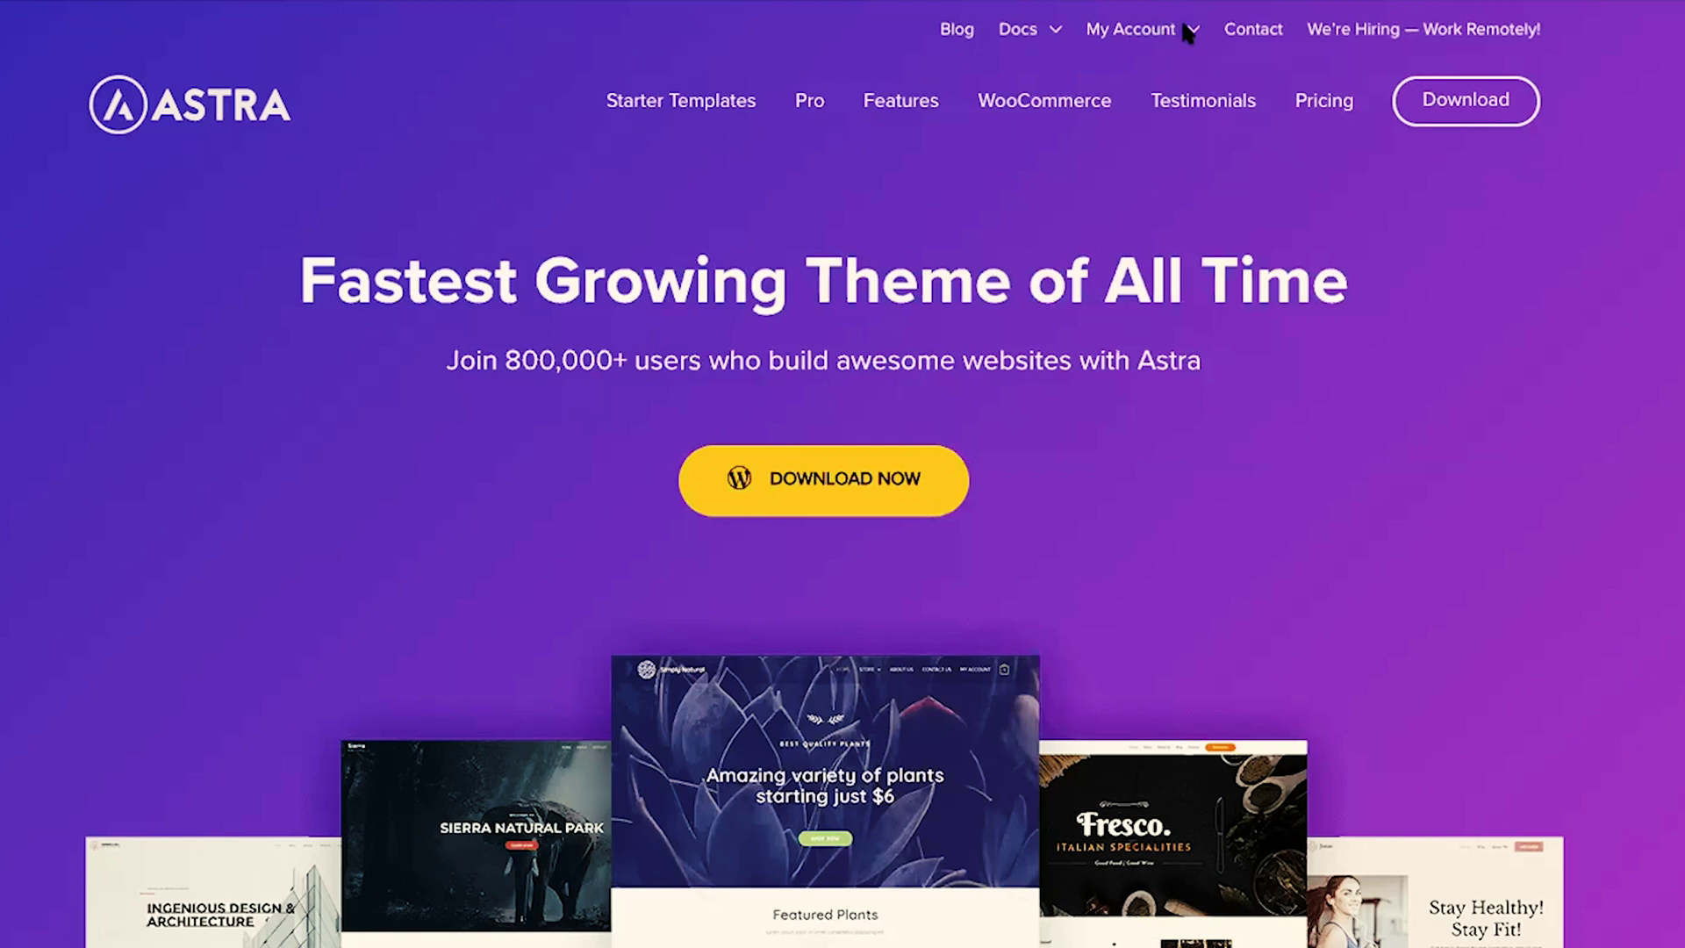
- Open the account's product downloads page and save the Astra Pro Addon Plugin version 2.4.1 zip to the Downloads folder
mouse_move(1189, 35)
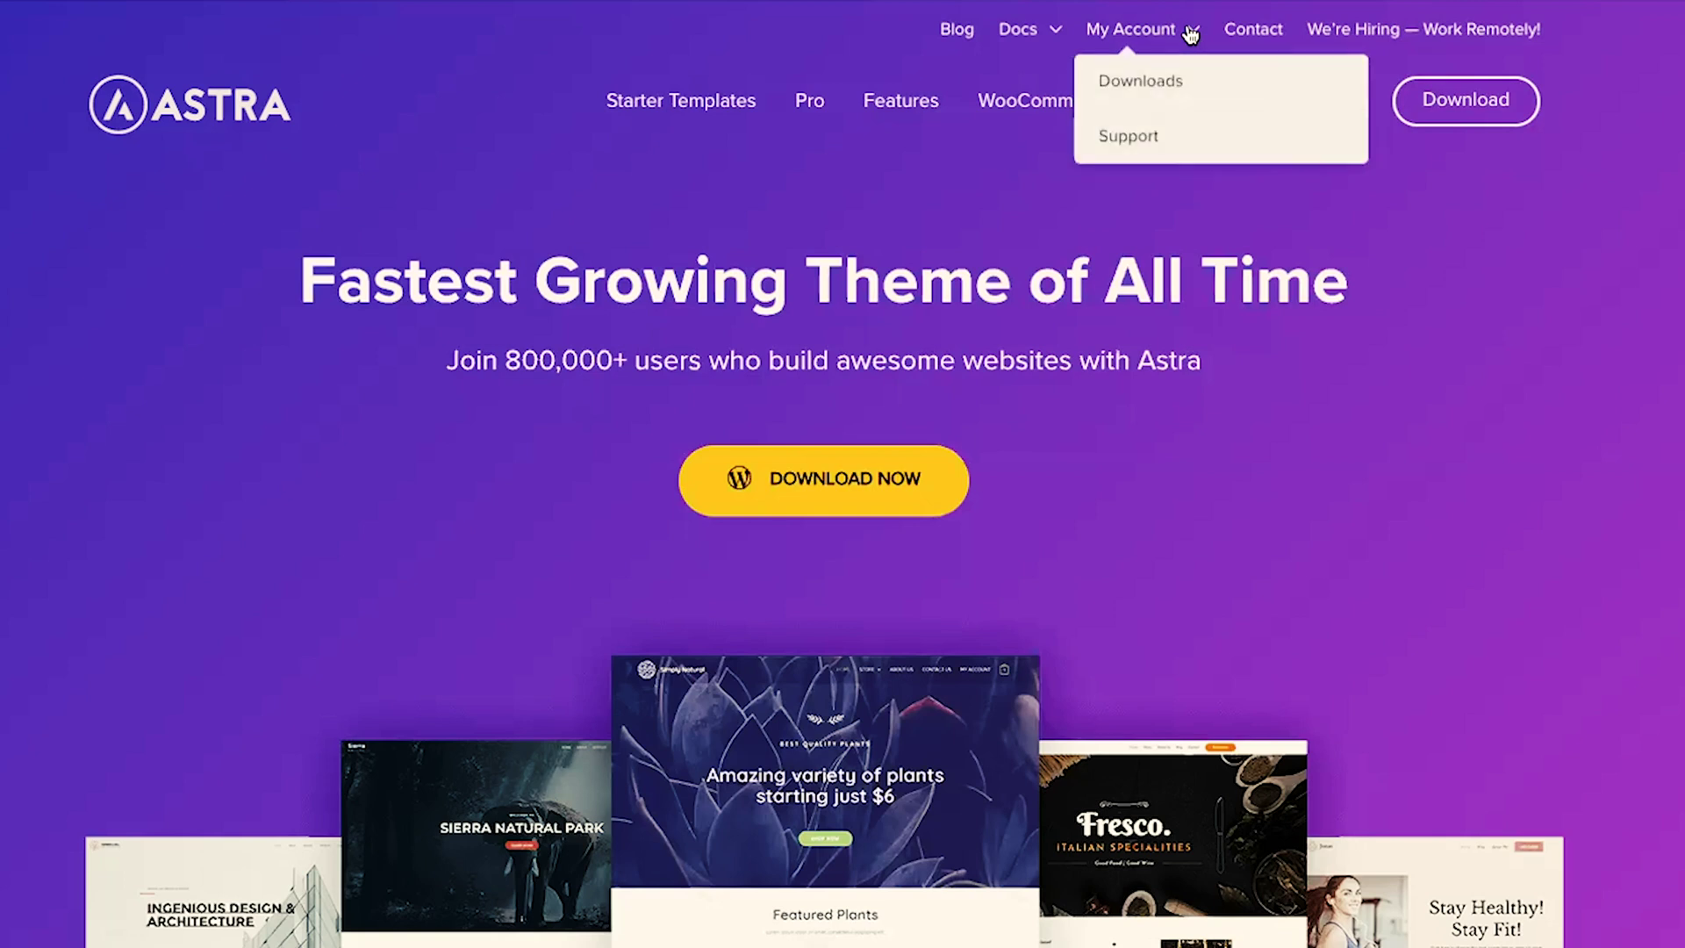
click(1153, 84)
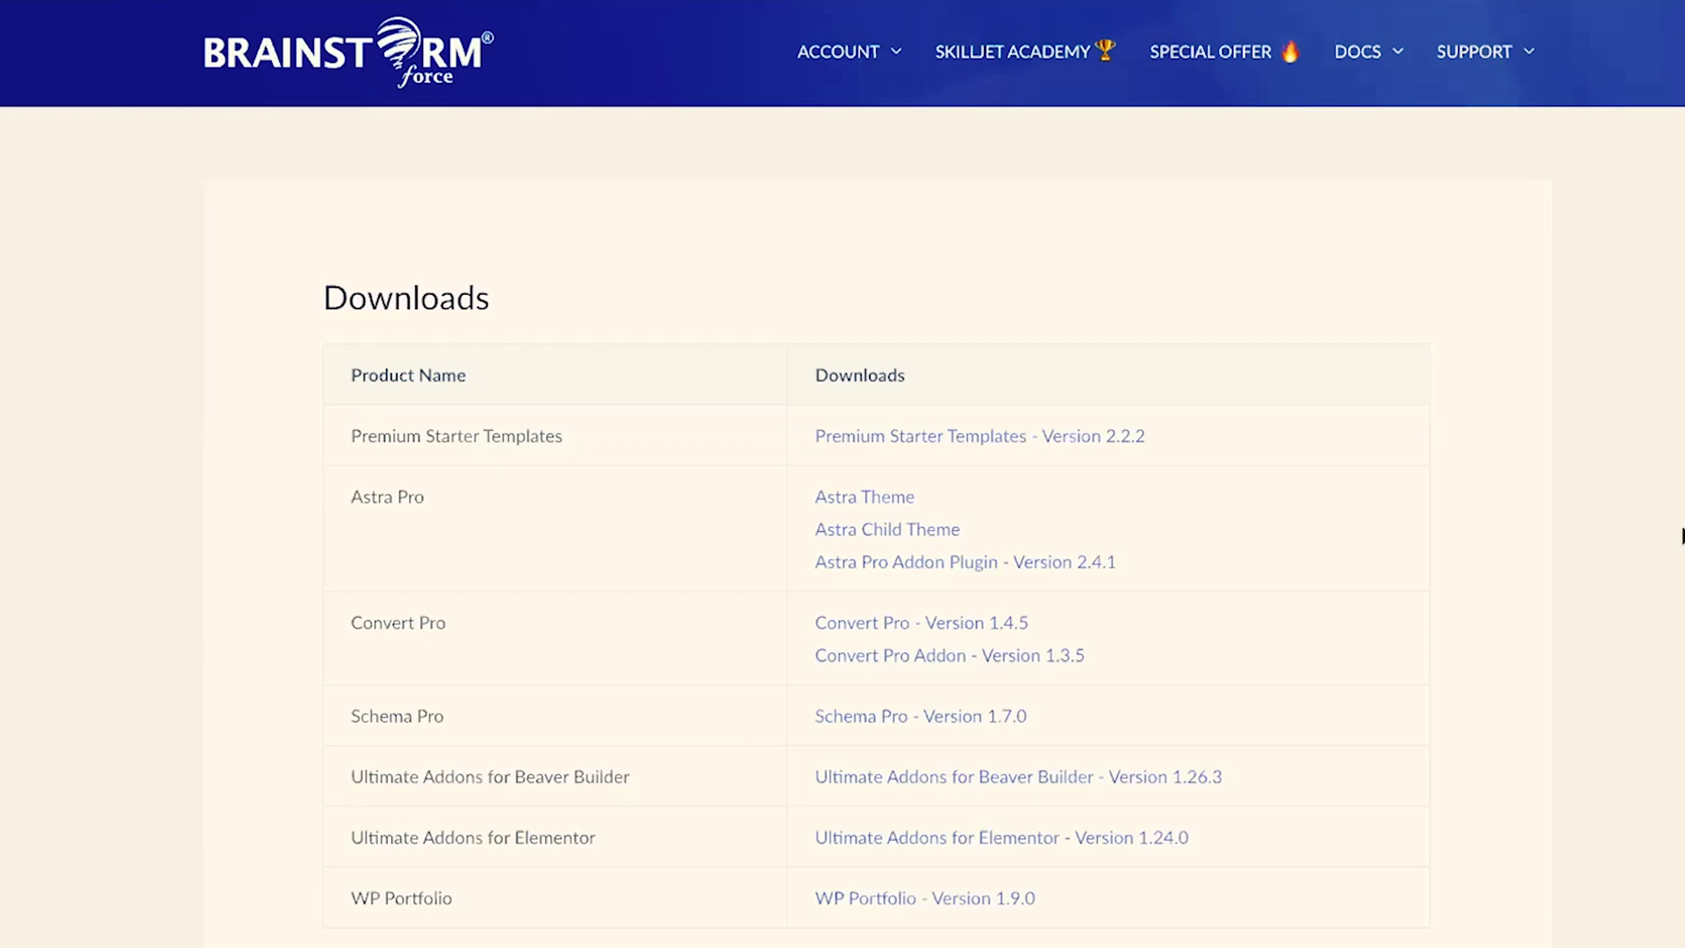
scroll(1681, 535, down, 3)
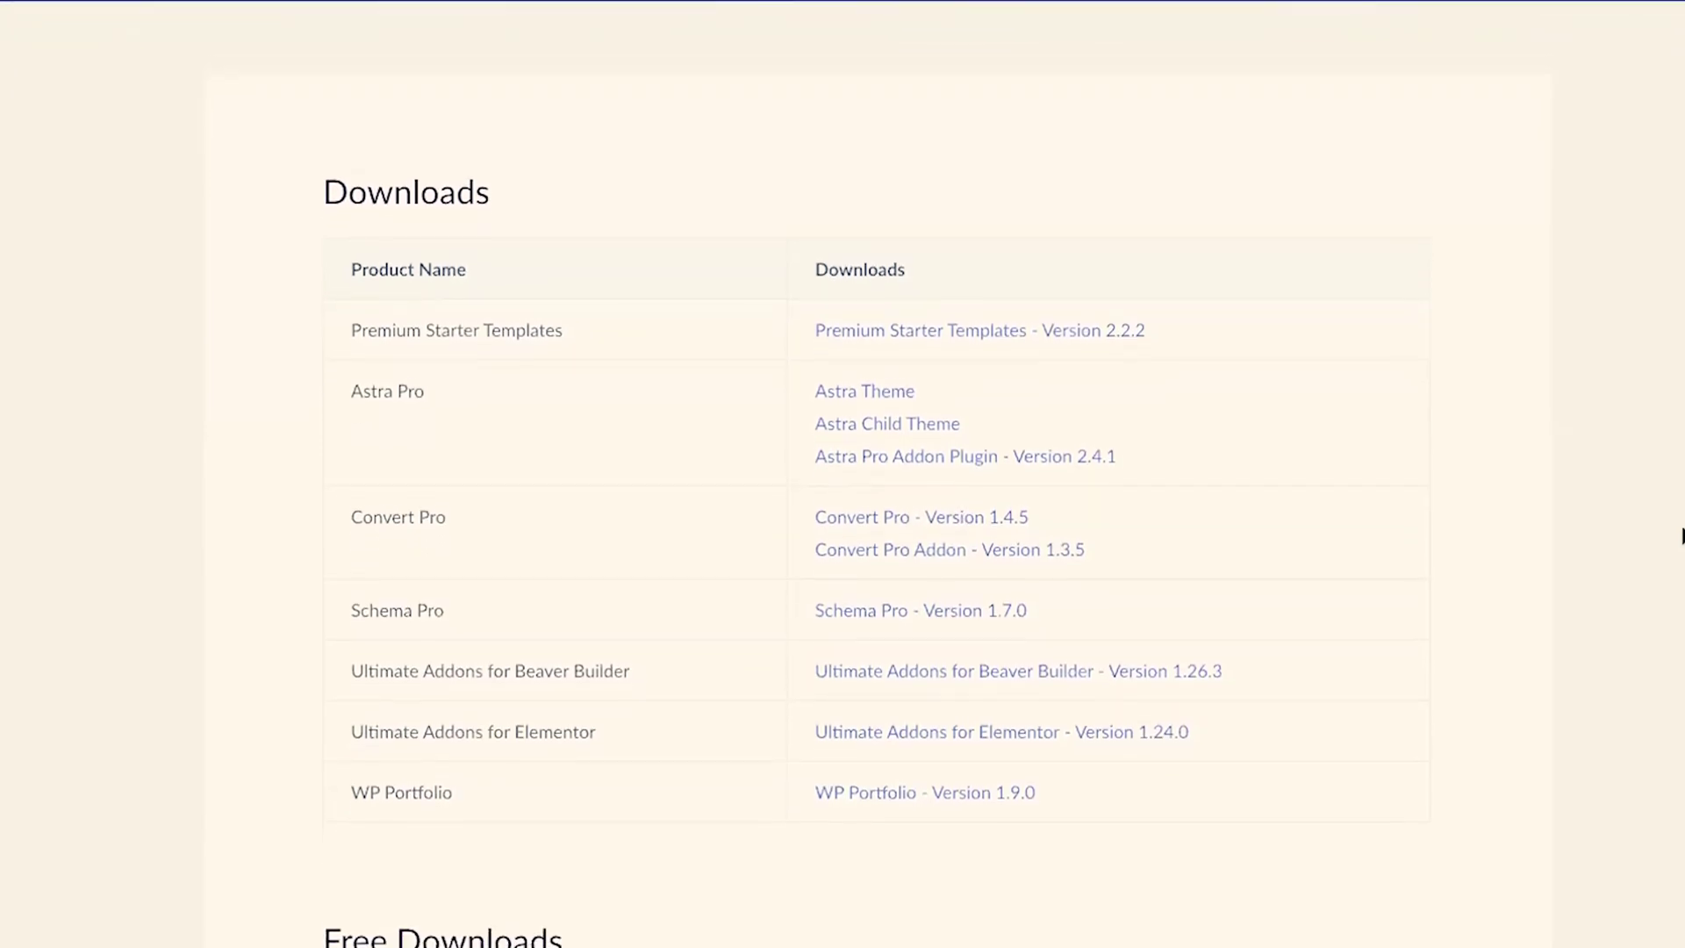
scroll(1681, 536, up, 1)
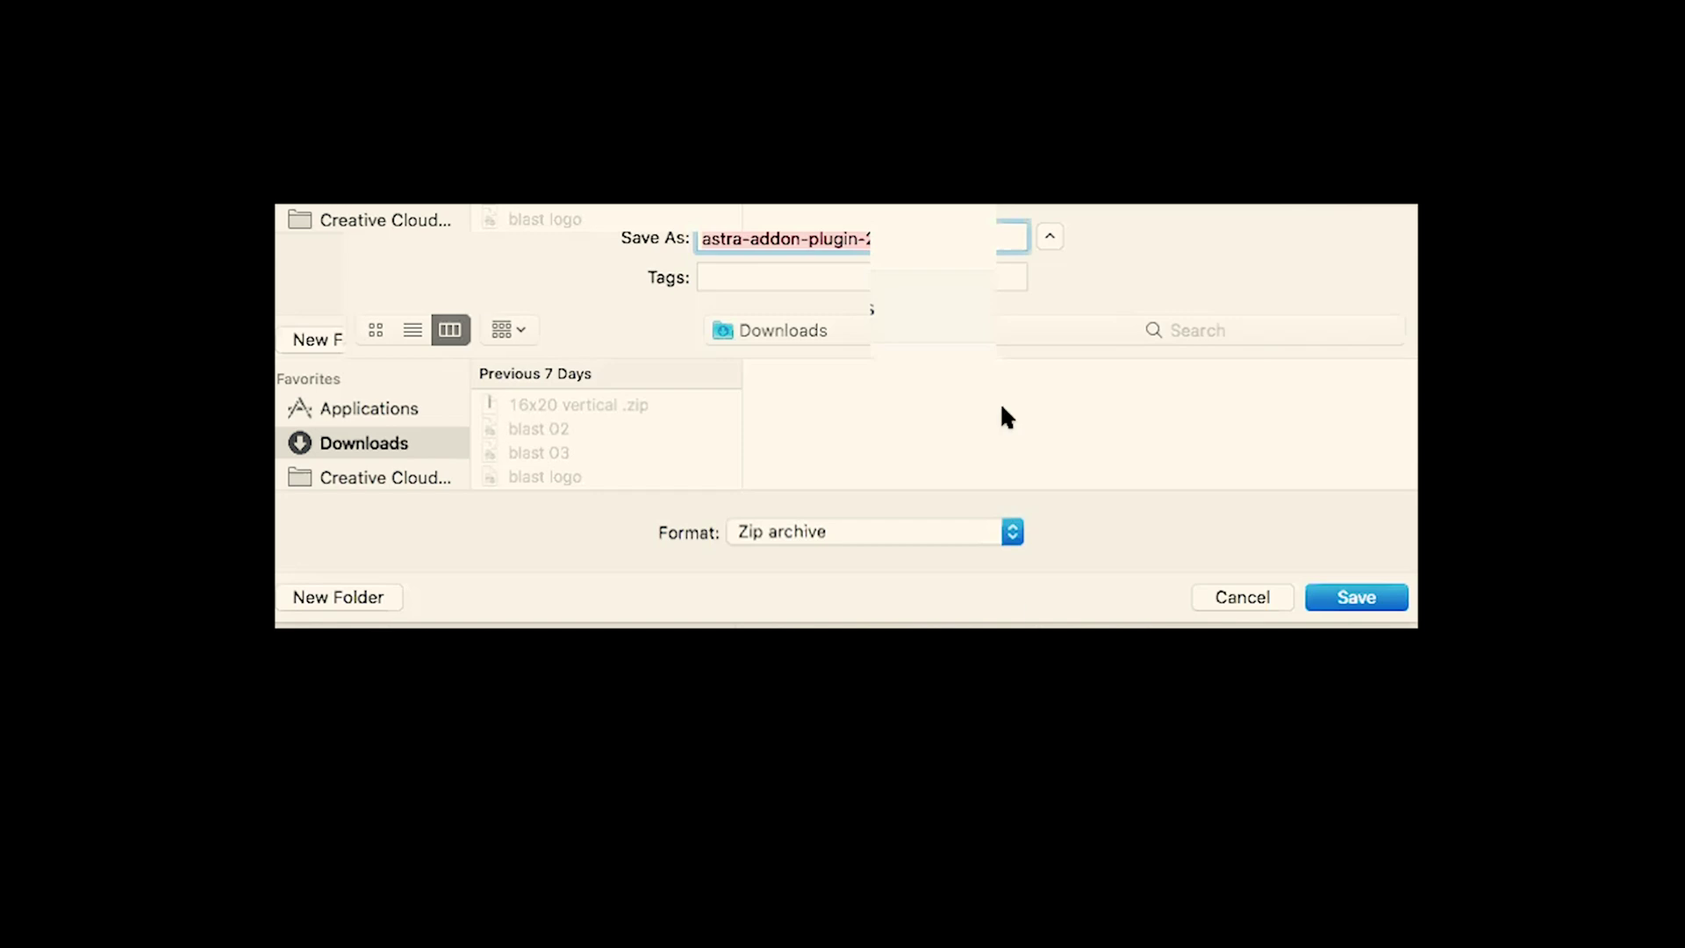
click(1348, 597)
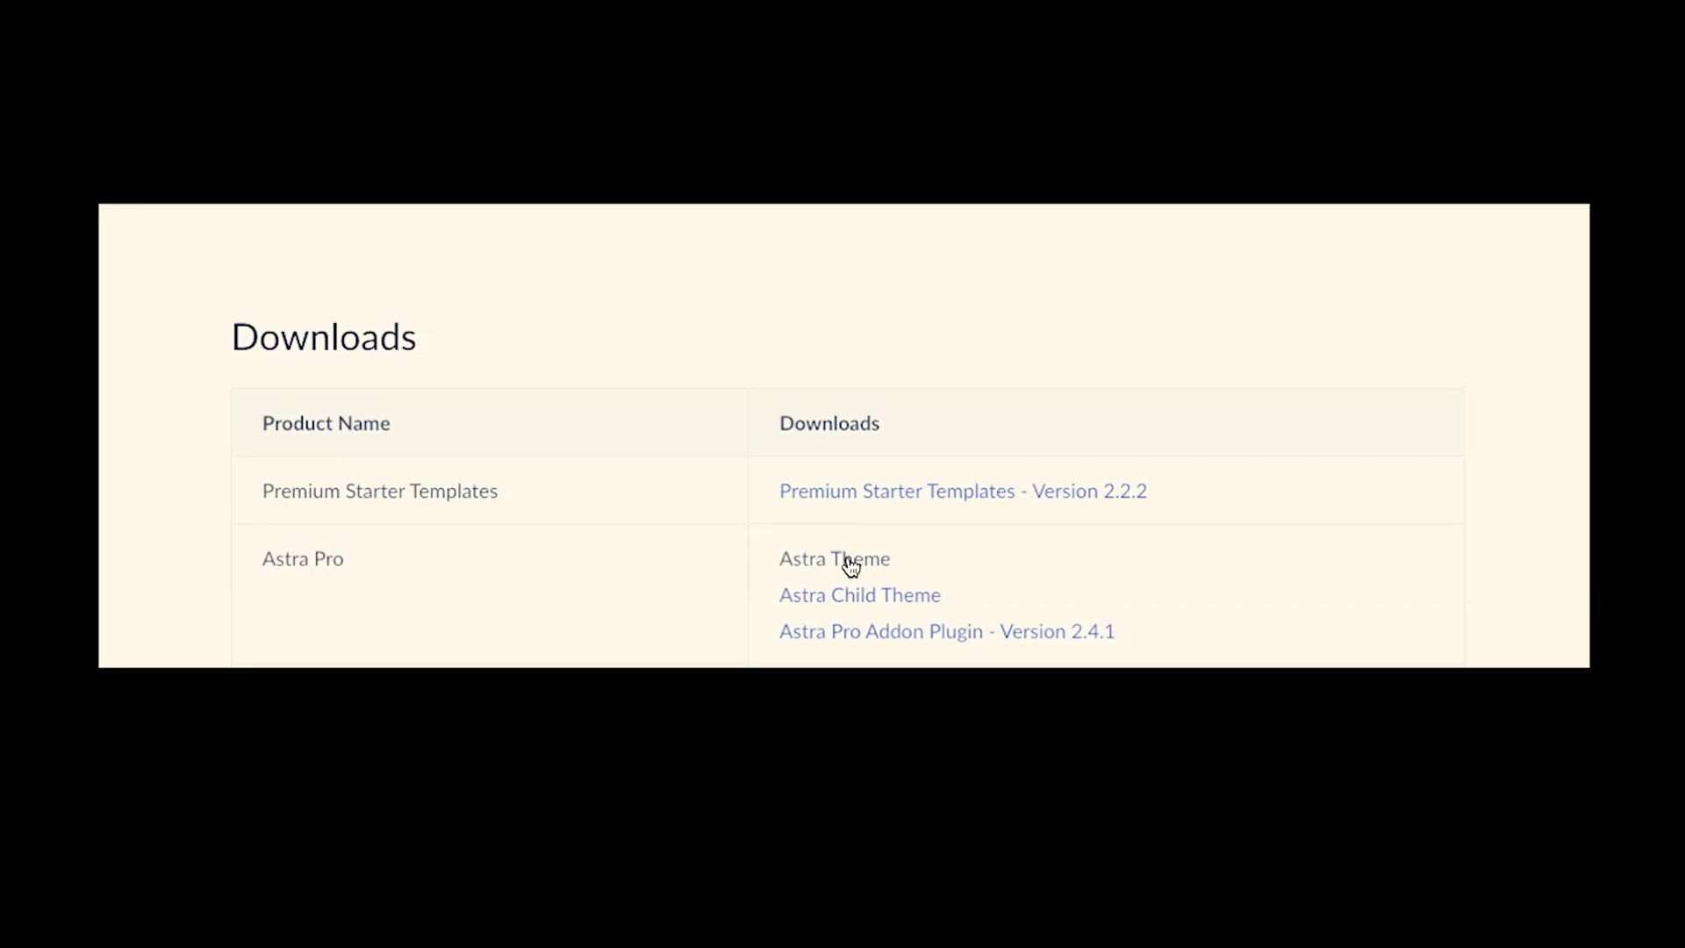
- Download the Astra Theme from the Astra Pro entry and save it as astra.2.4.3.zip in the Downloads folder
scroll(850, 566, down, 1)
scroll(843, 564, down, 1)
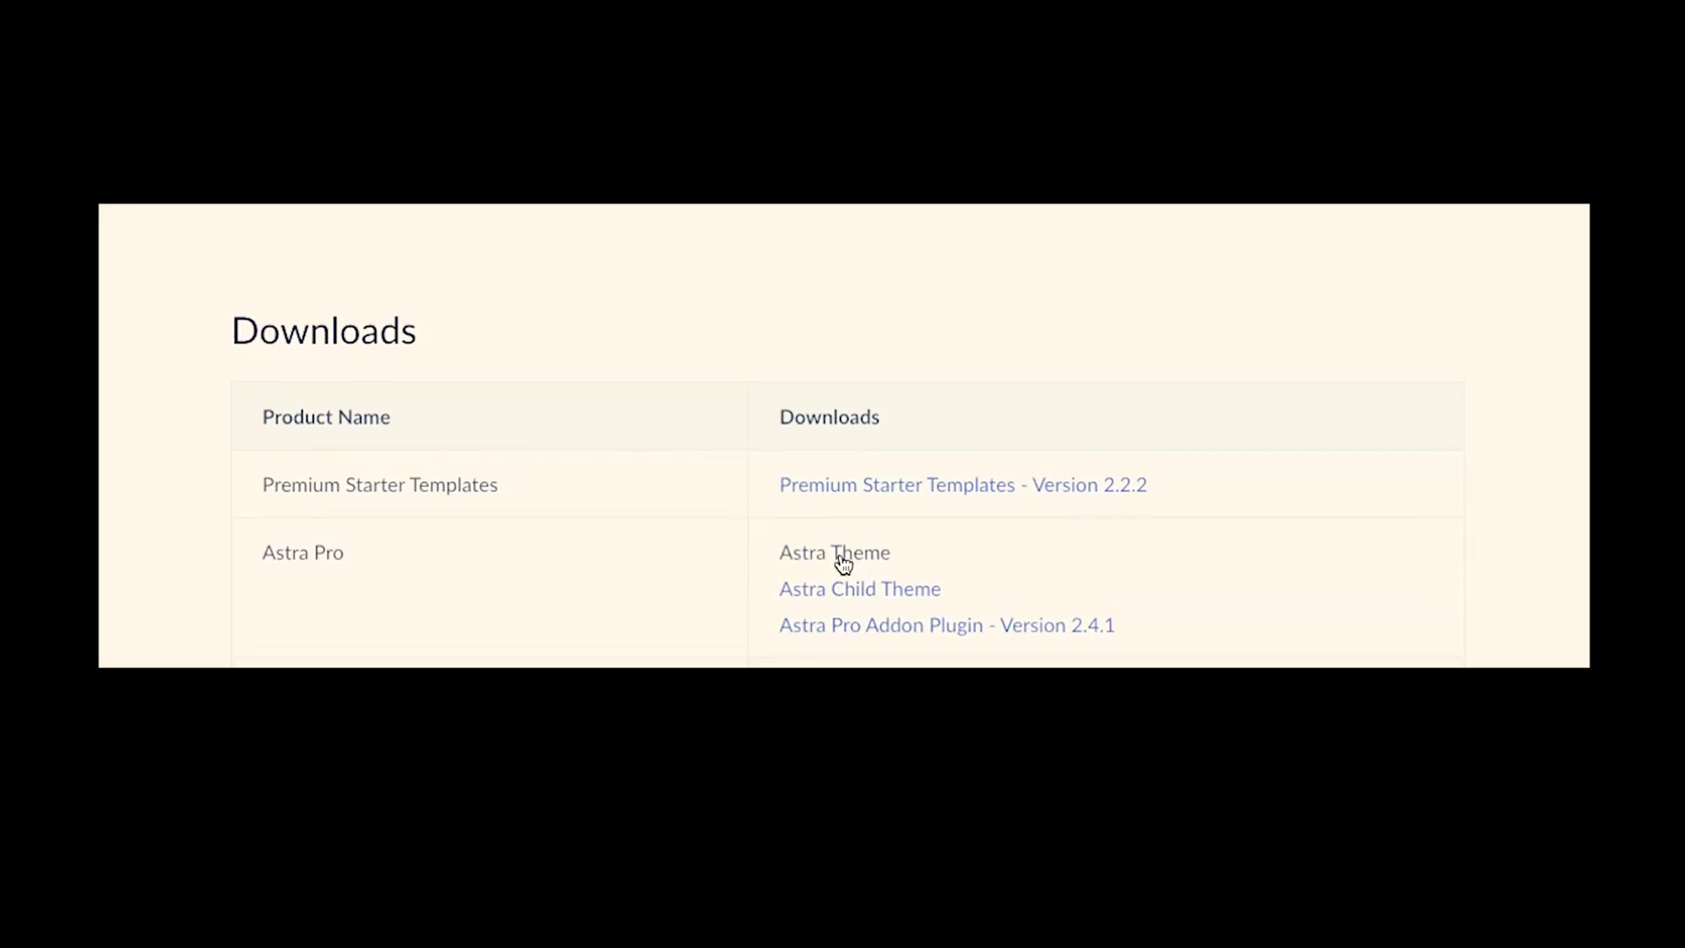
click(843, 564)
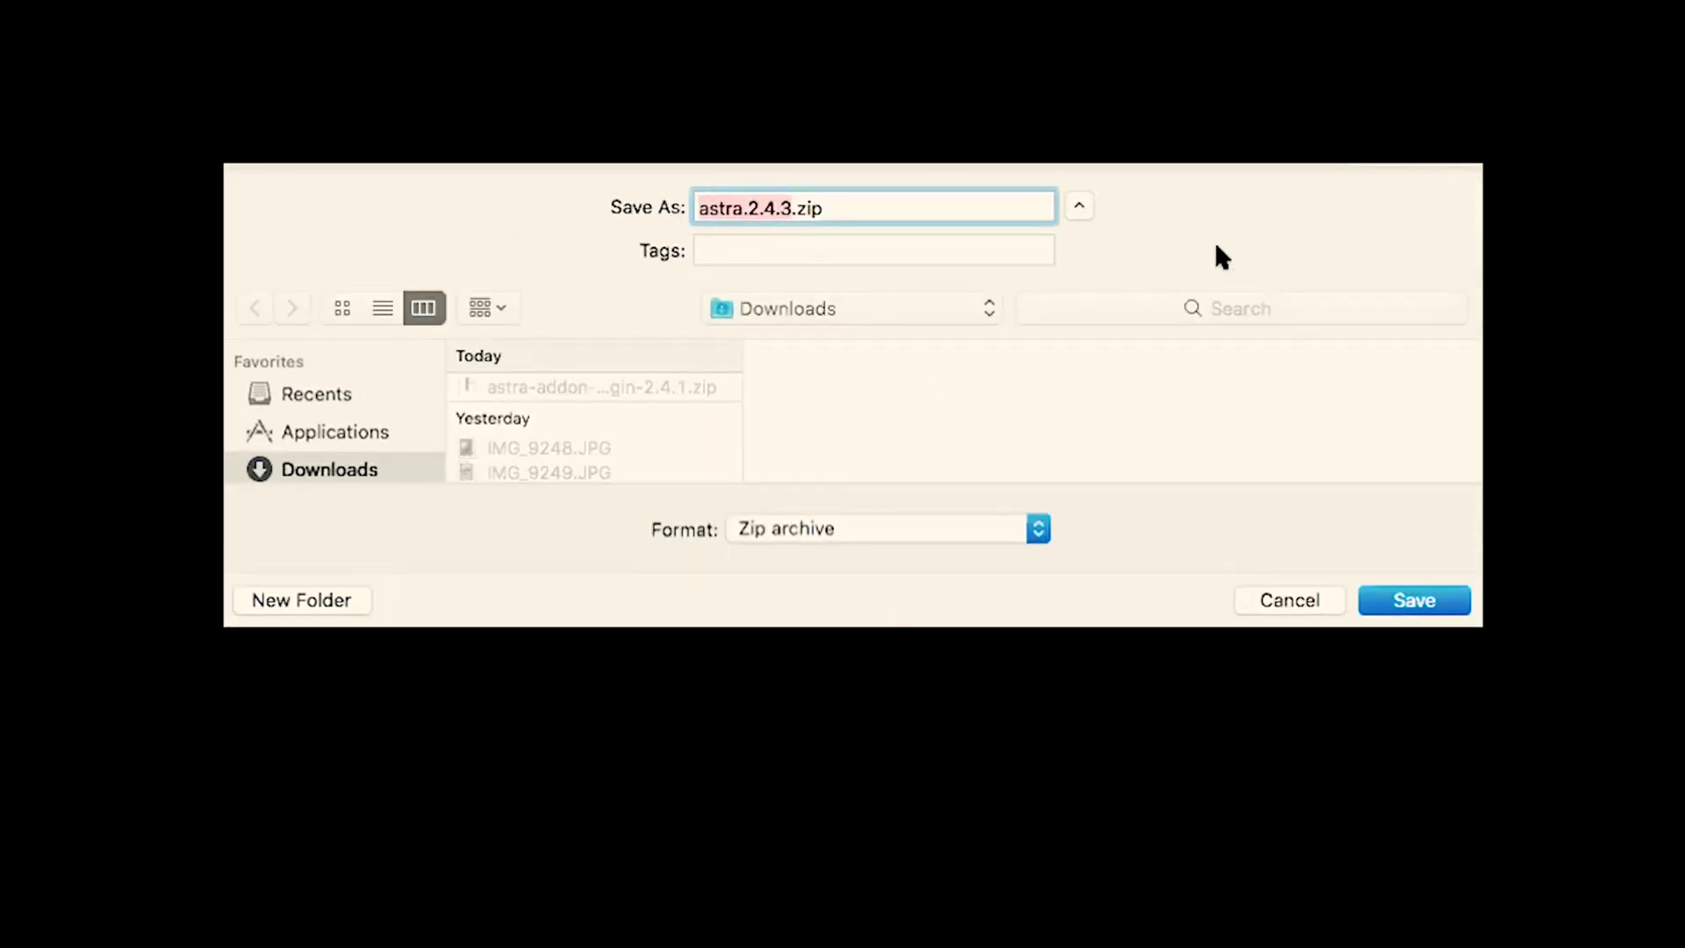
click(1409, 600)
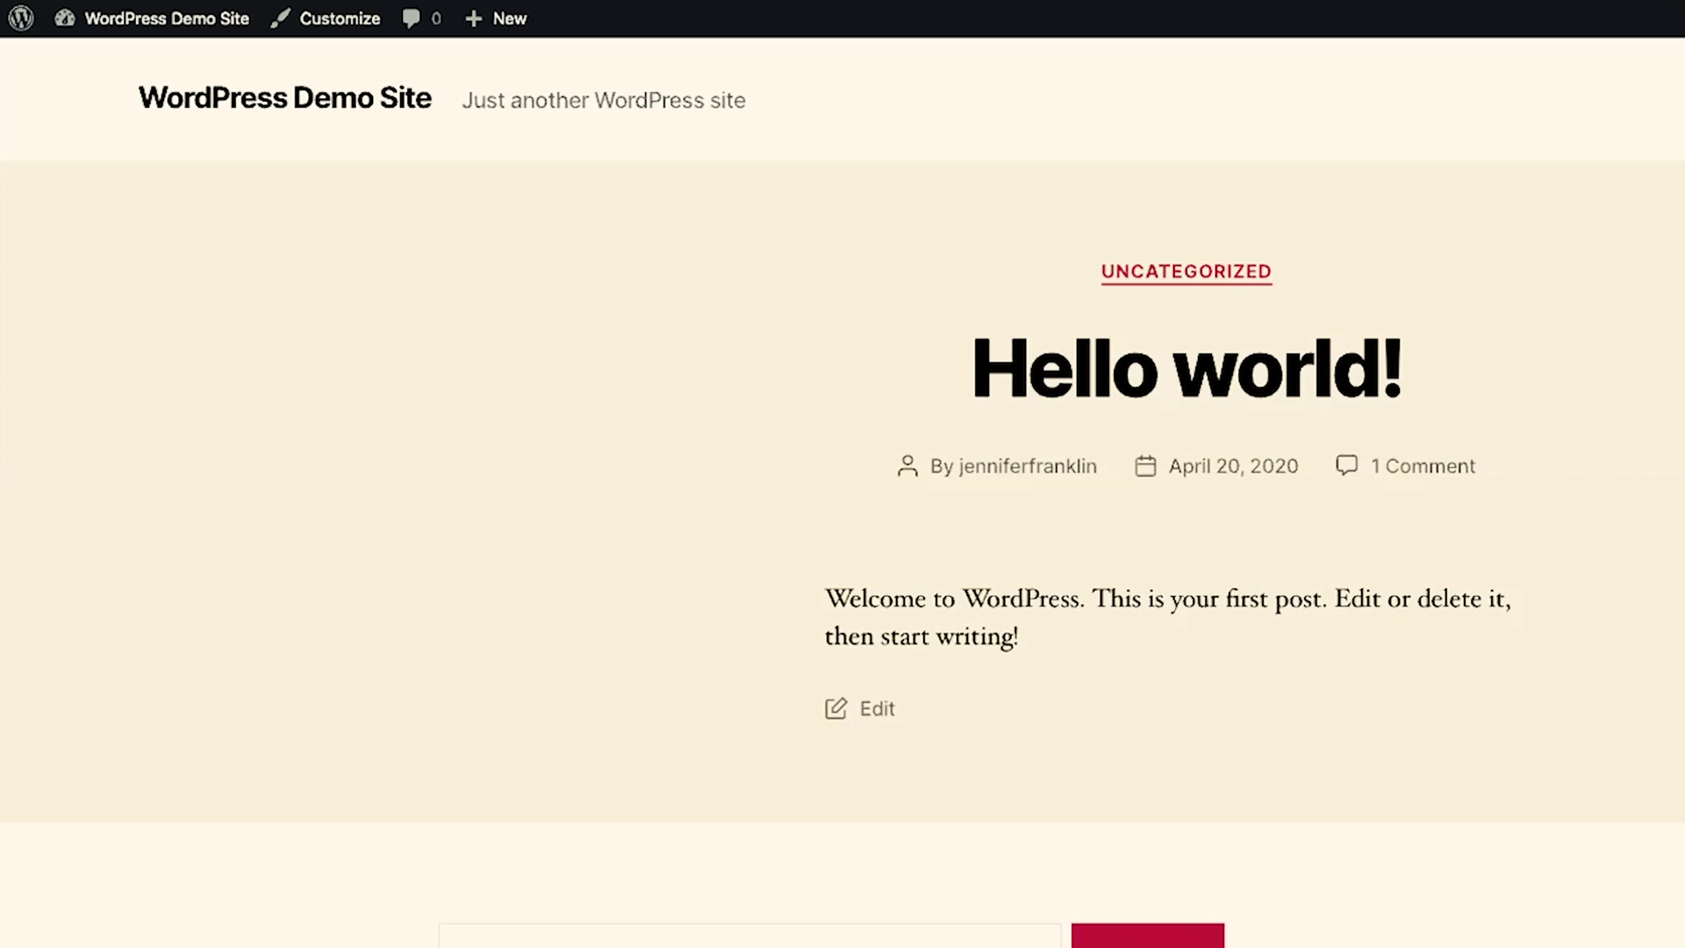
- Switch to the WordPress Demo Site's admin and choose the downloaded astra.2.4.3.zip as the new theme to upload
mouse_move(142, 23)
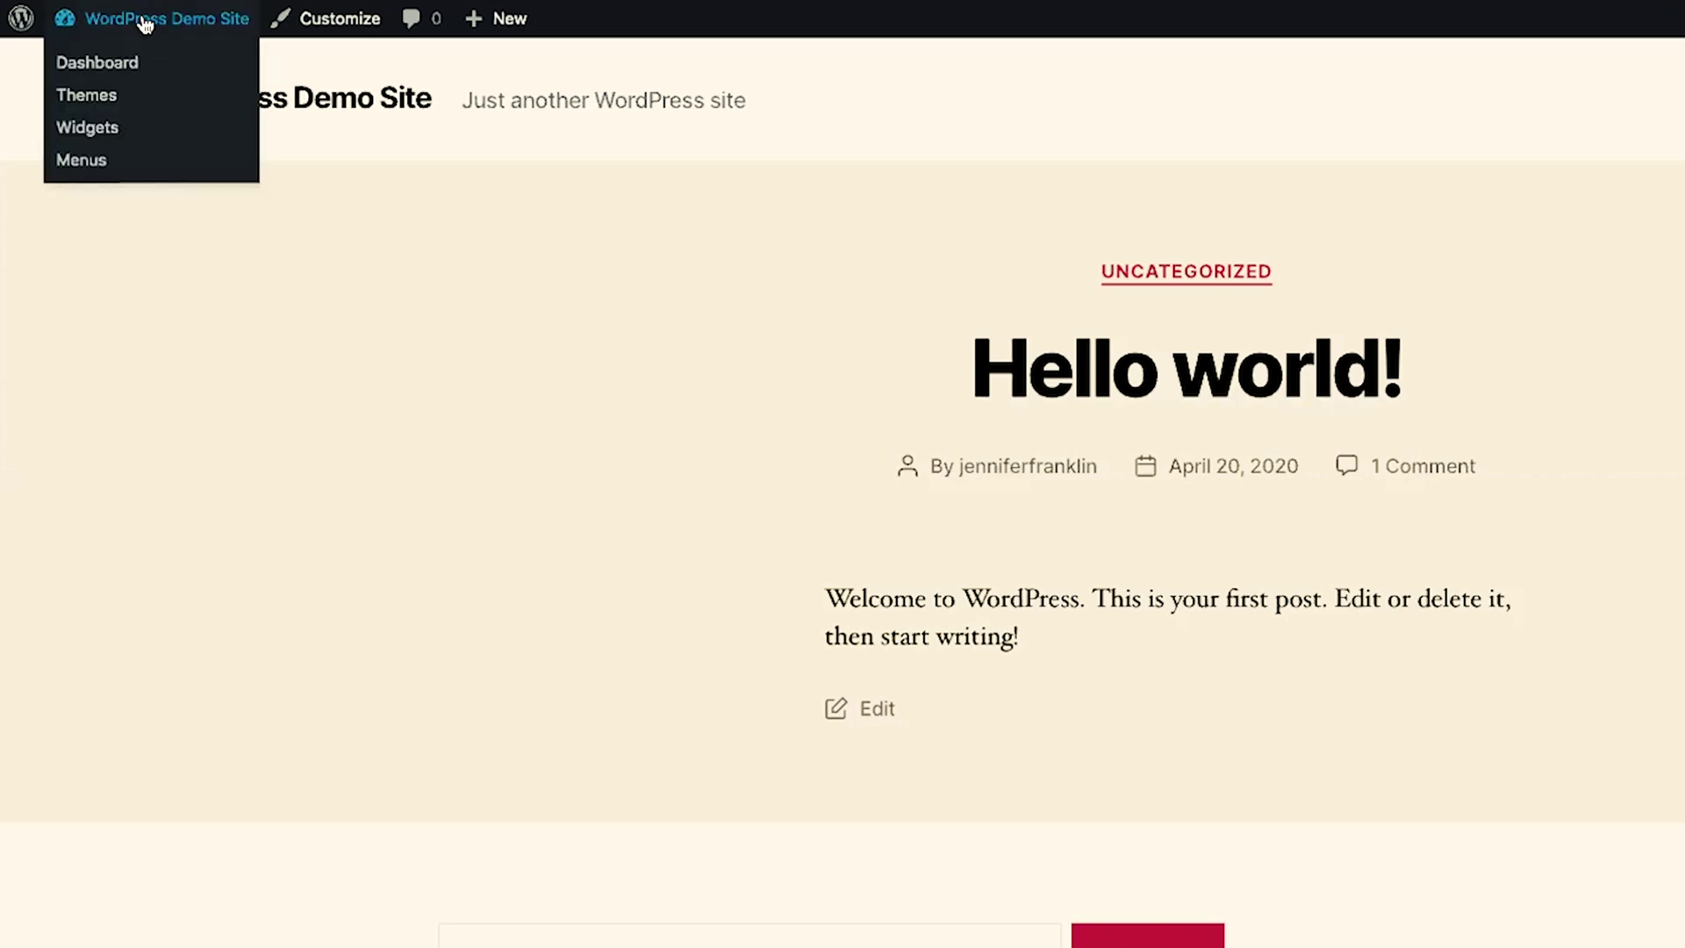
click(102, 66)
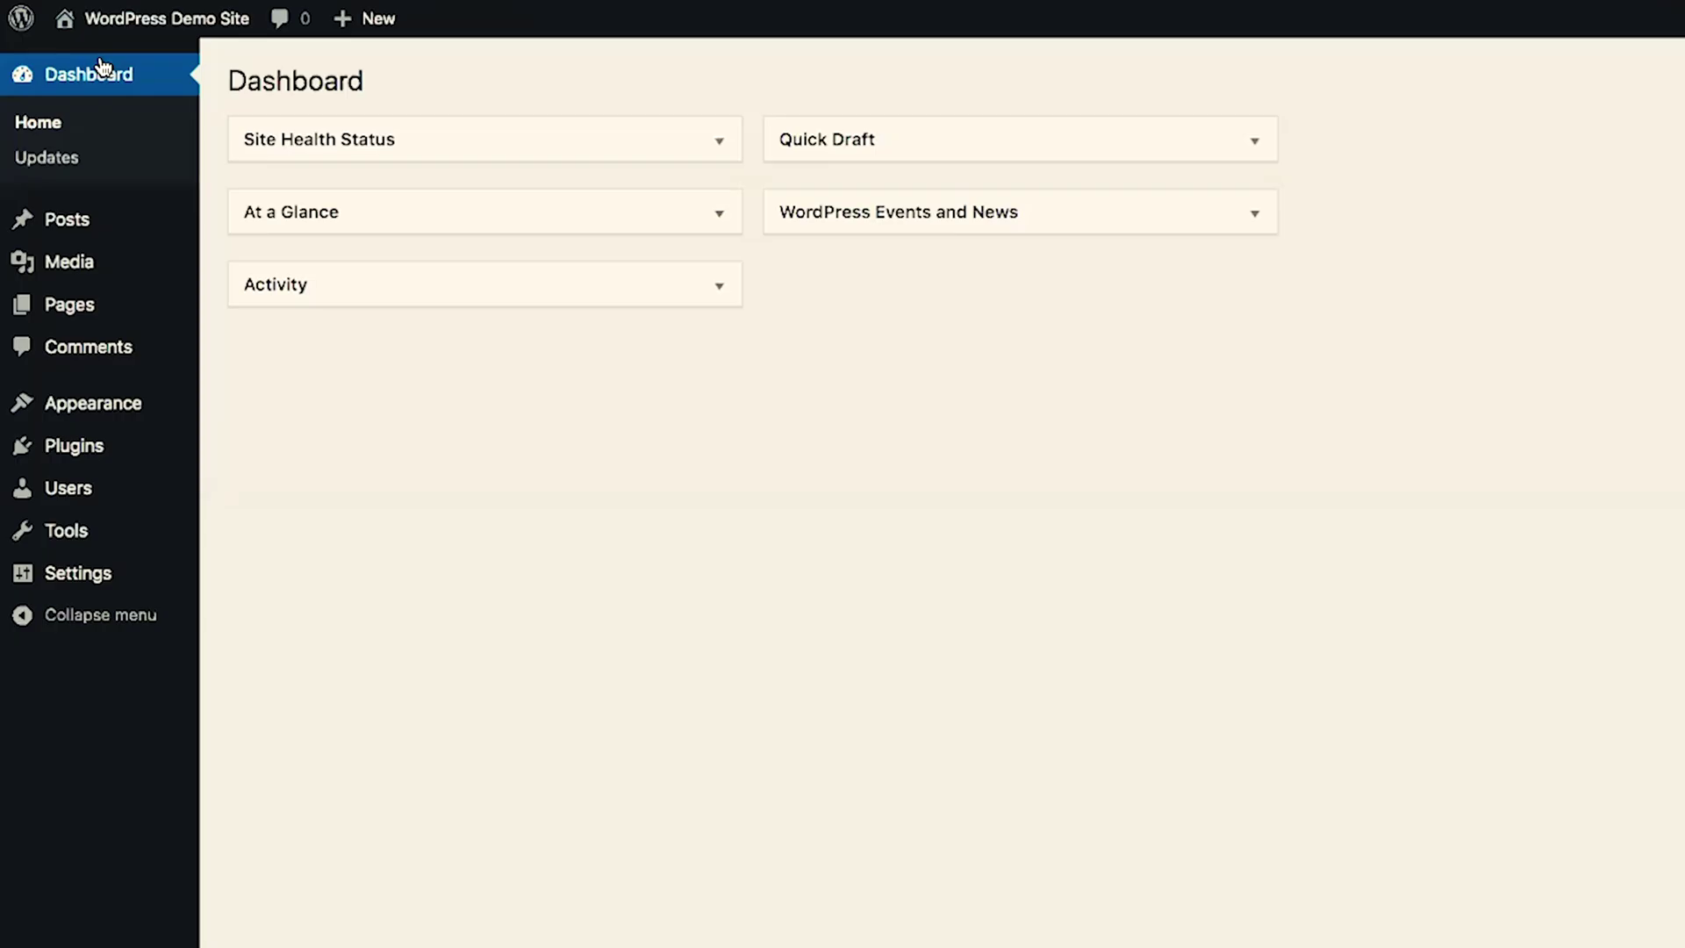
mouse_move(139, 405)
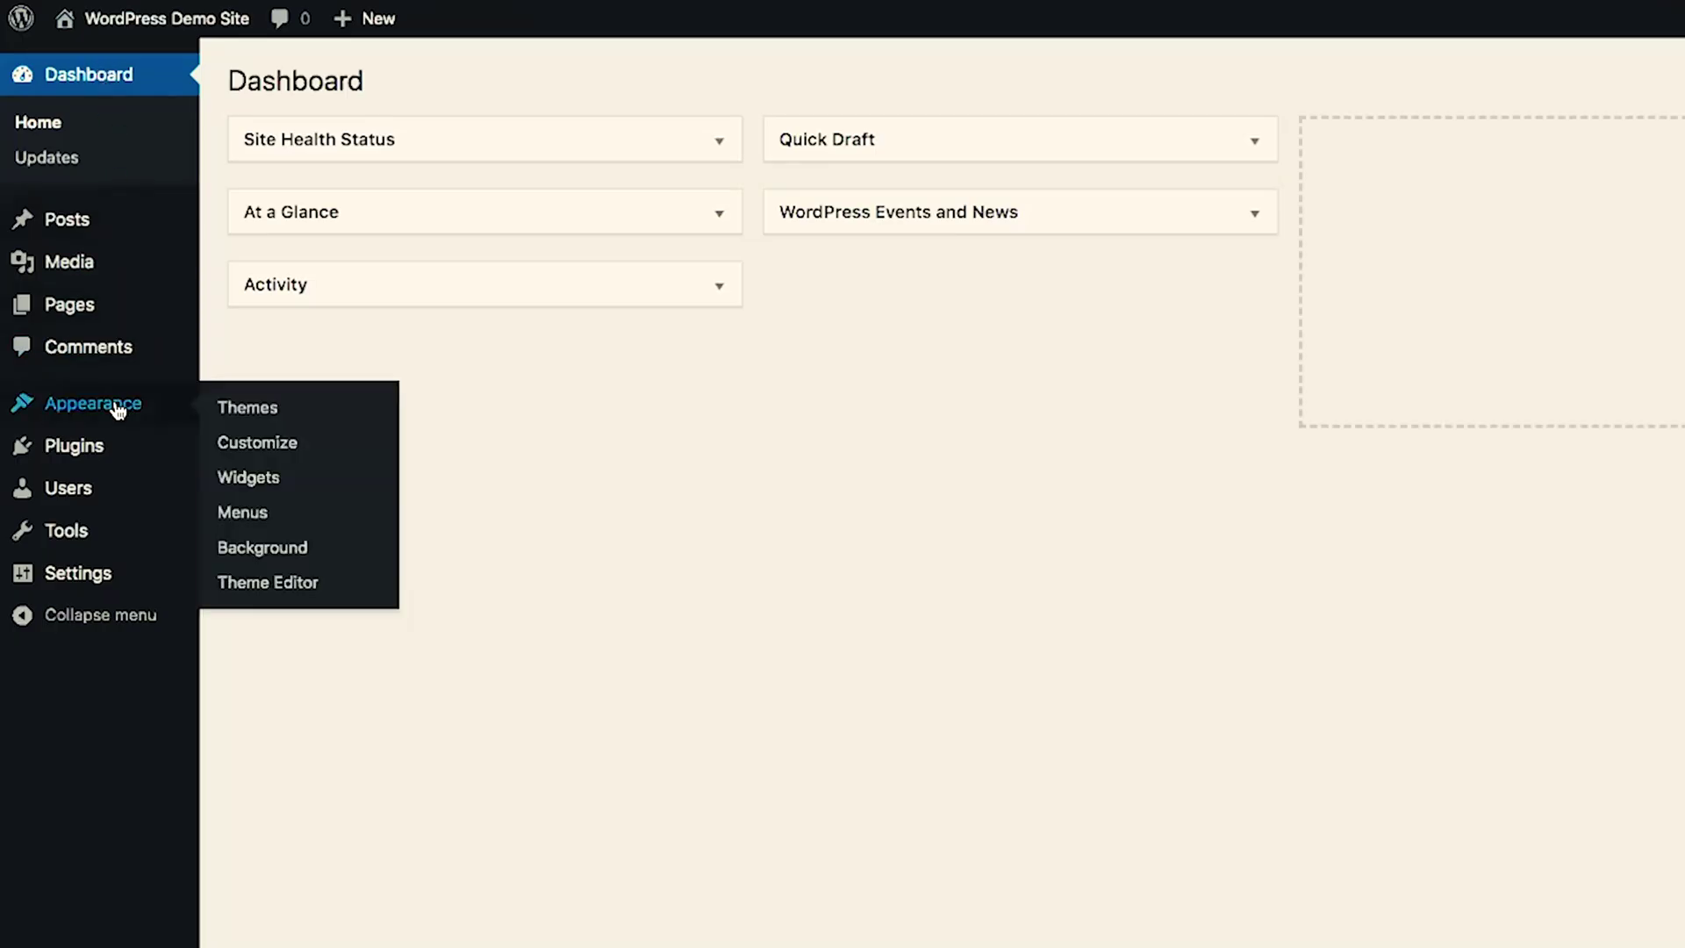
click(261, 410)
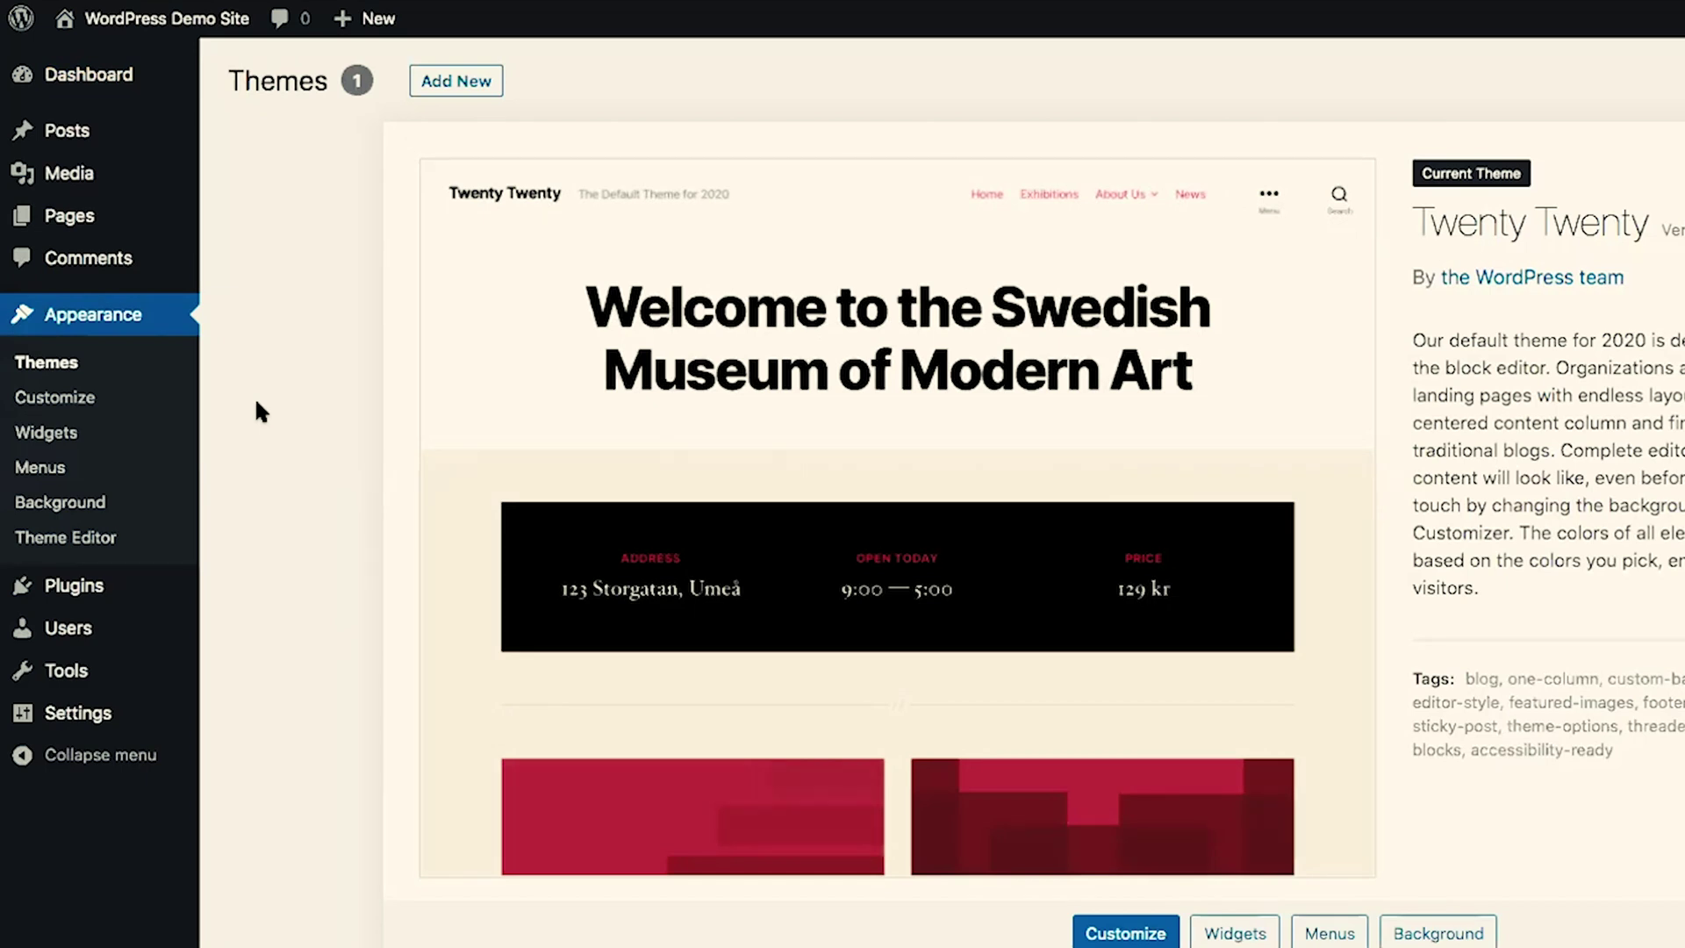
click(466, 83)
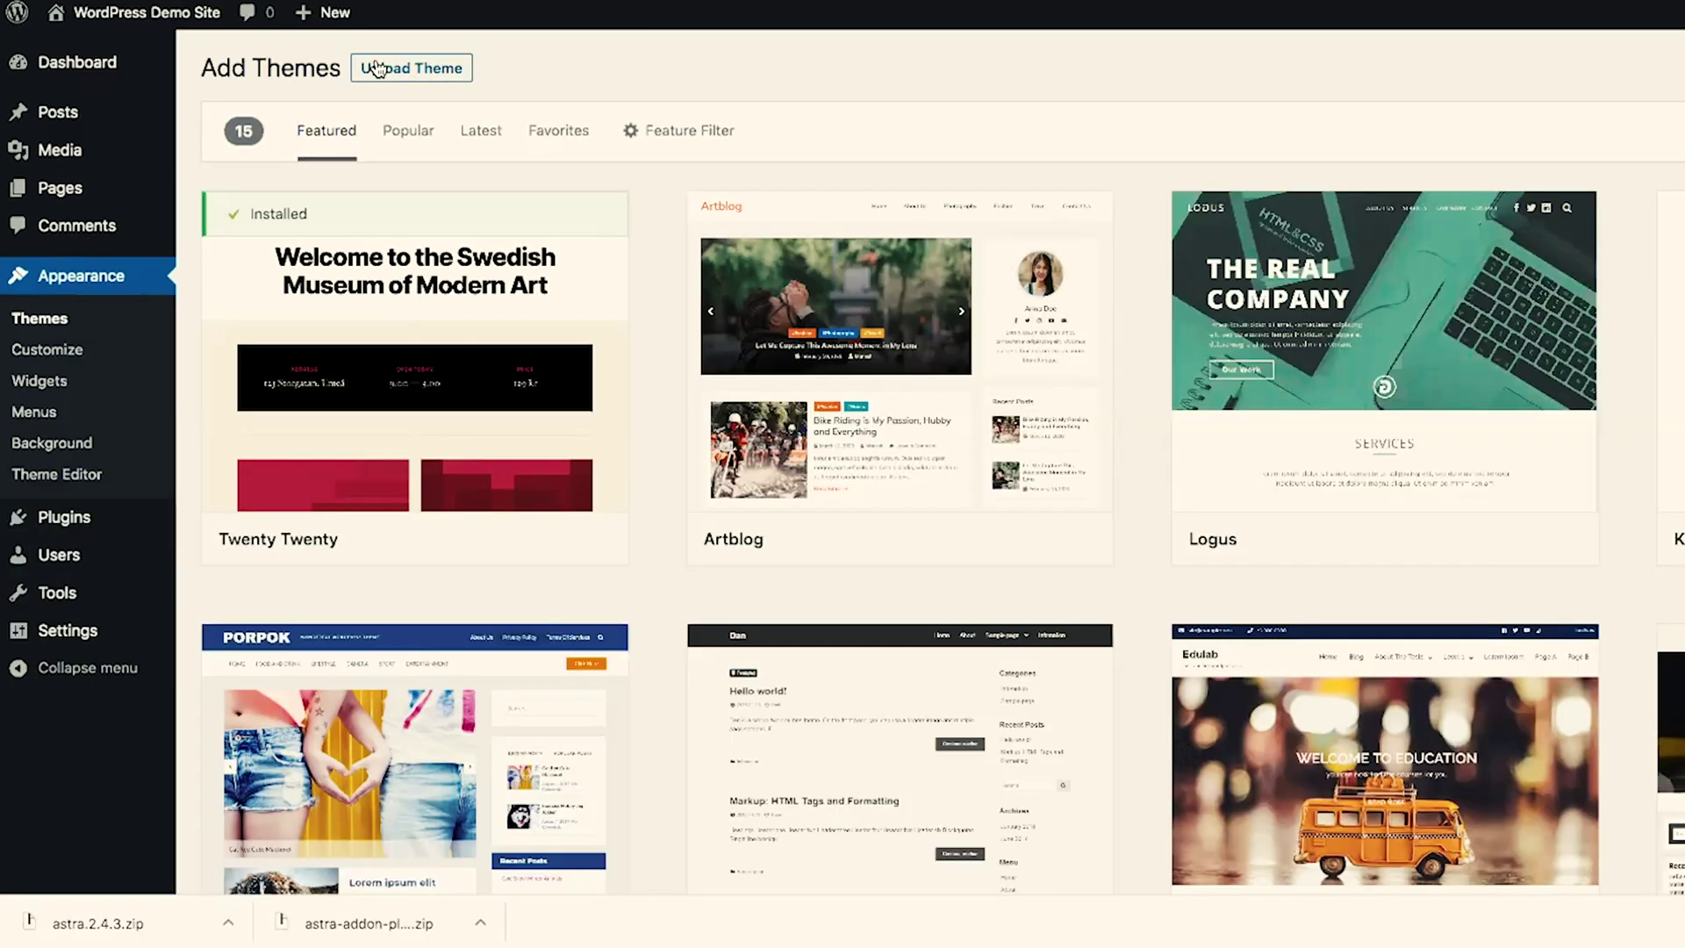
click(395, 67)
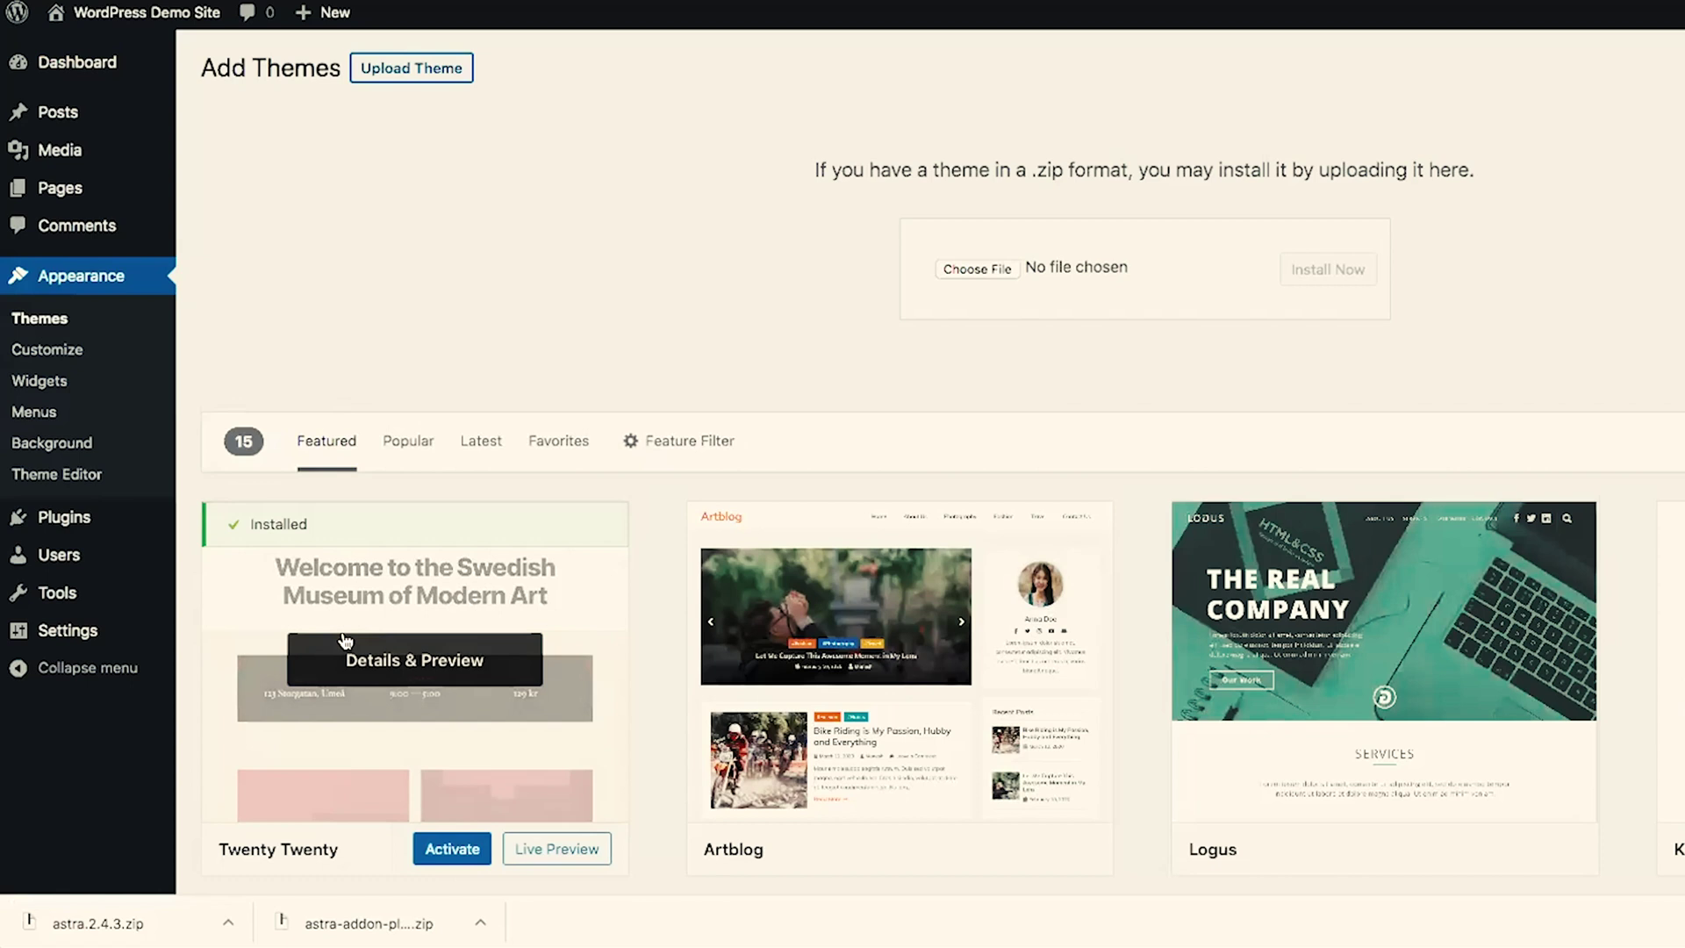
drag(70, 933, 970, 271)
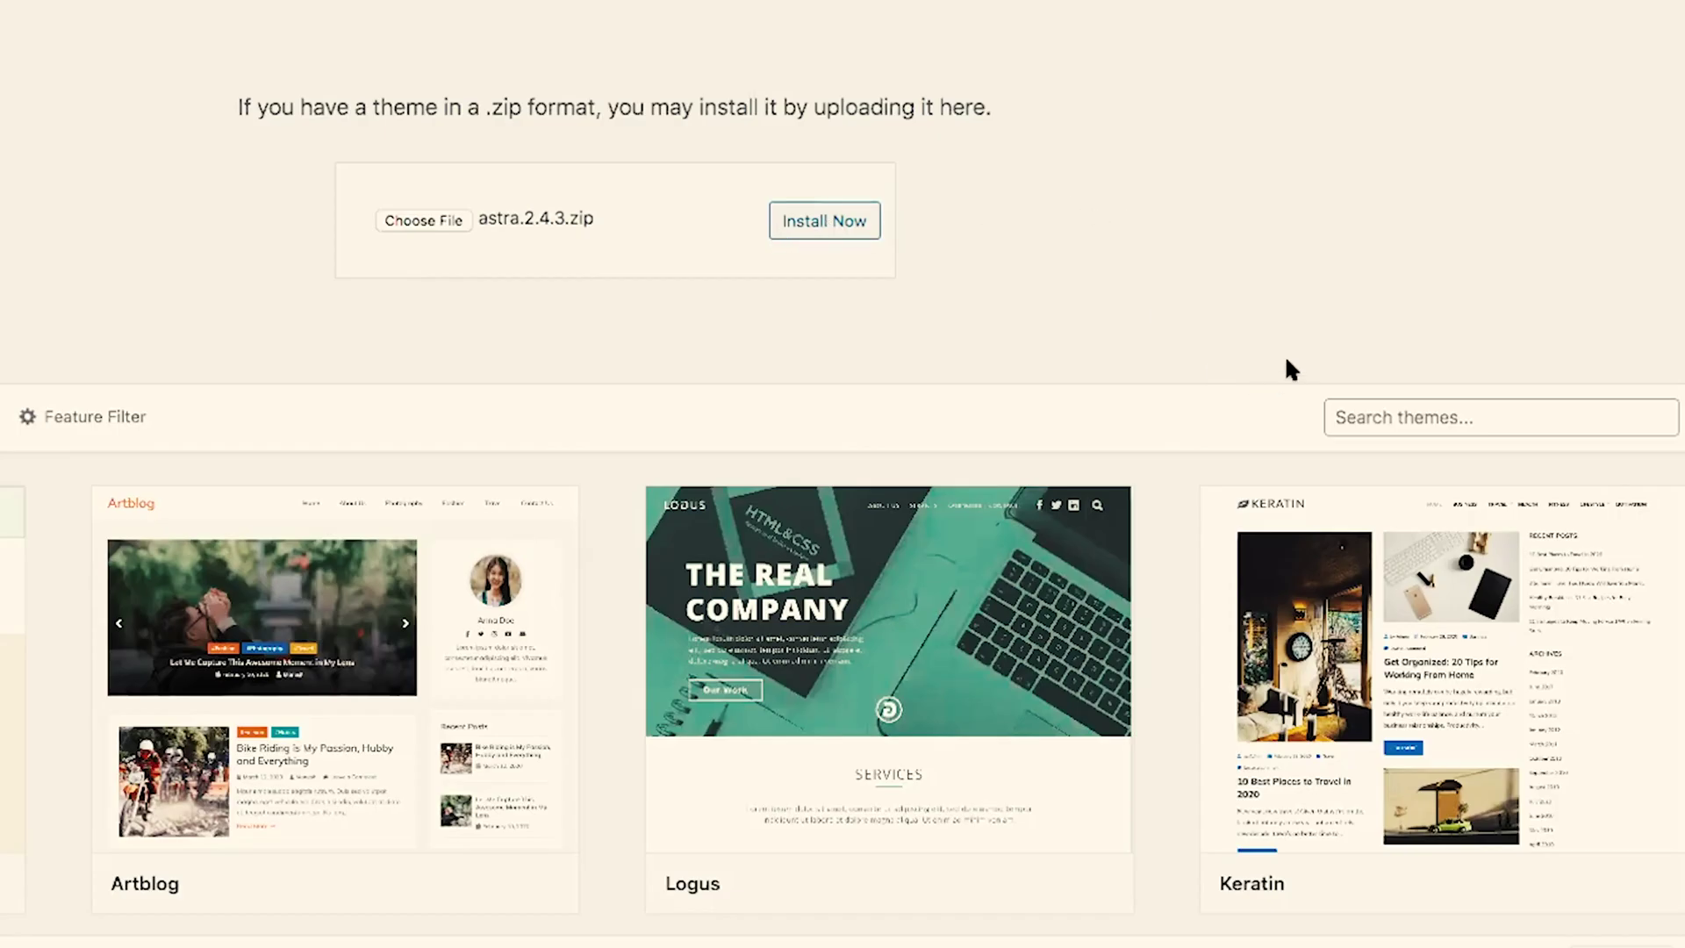
- Search the WordPress theme directory for "astra" and check the install option of the free Astra theme
click(1394, 419)
text(astra)
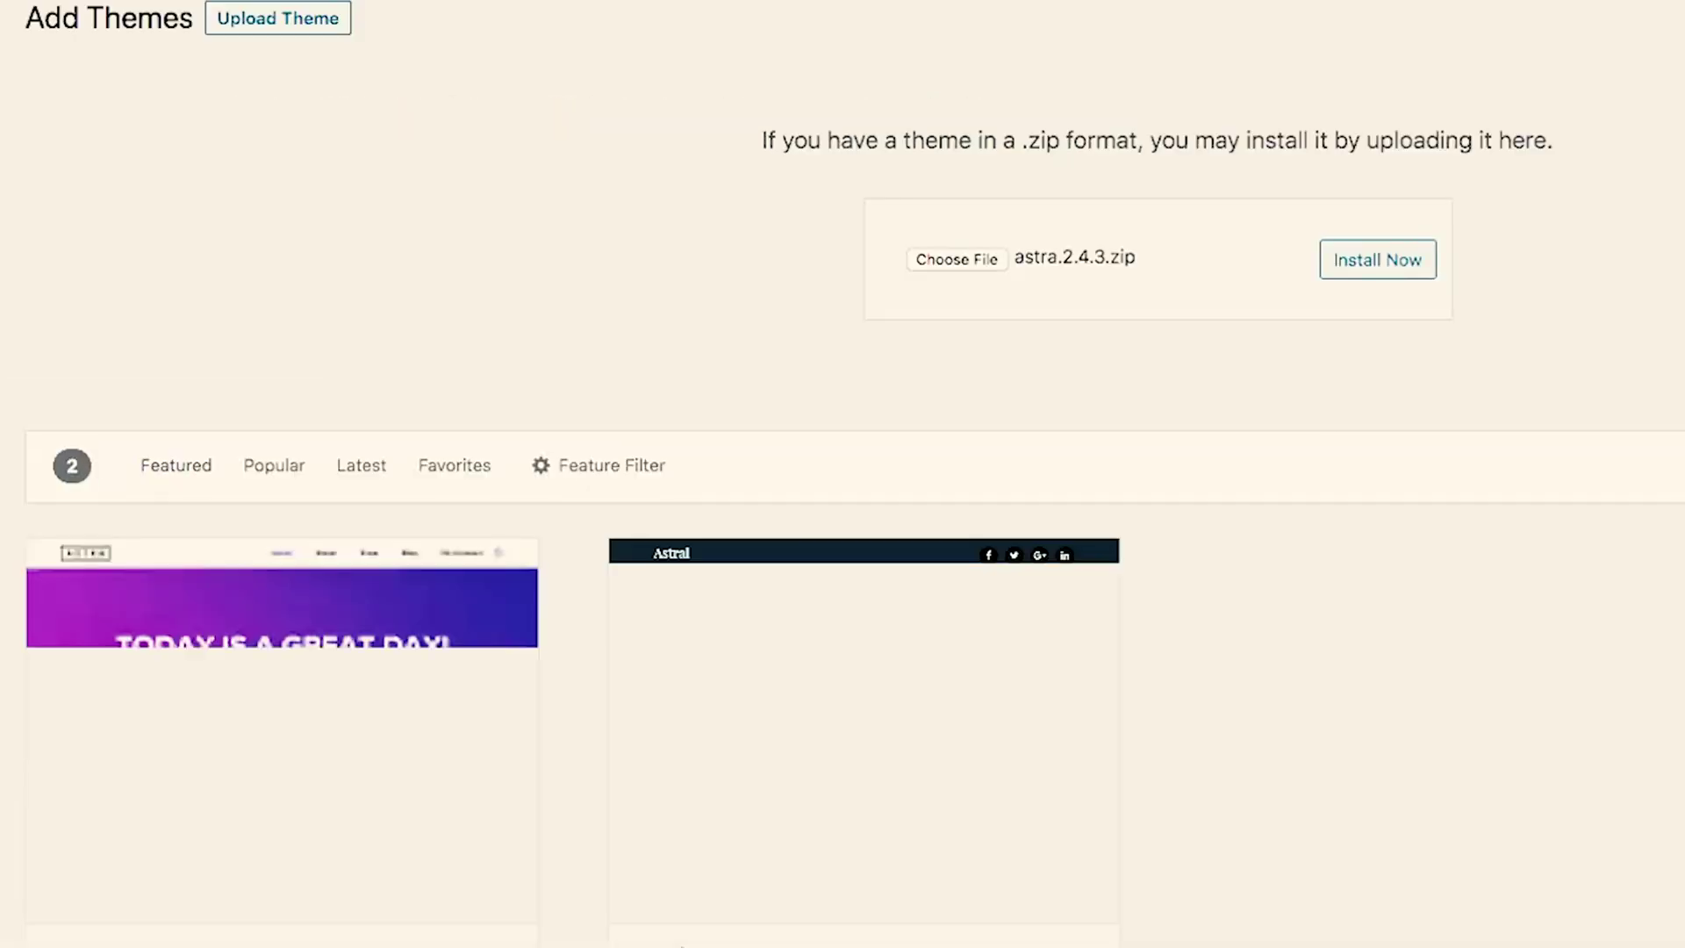
scroll(530, 331, down, 3)
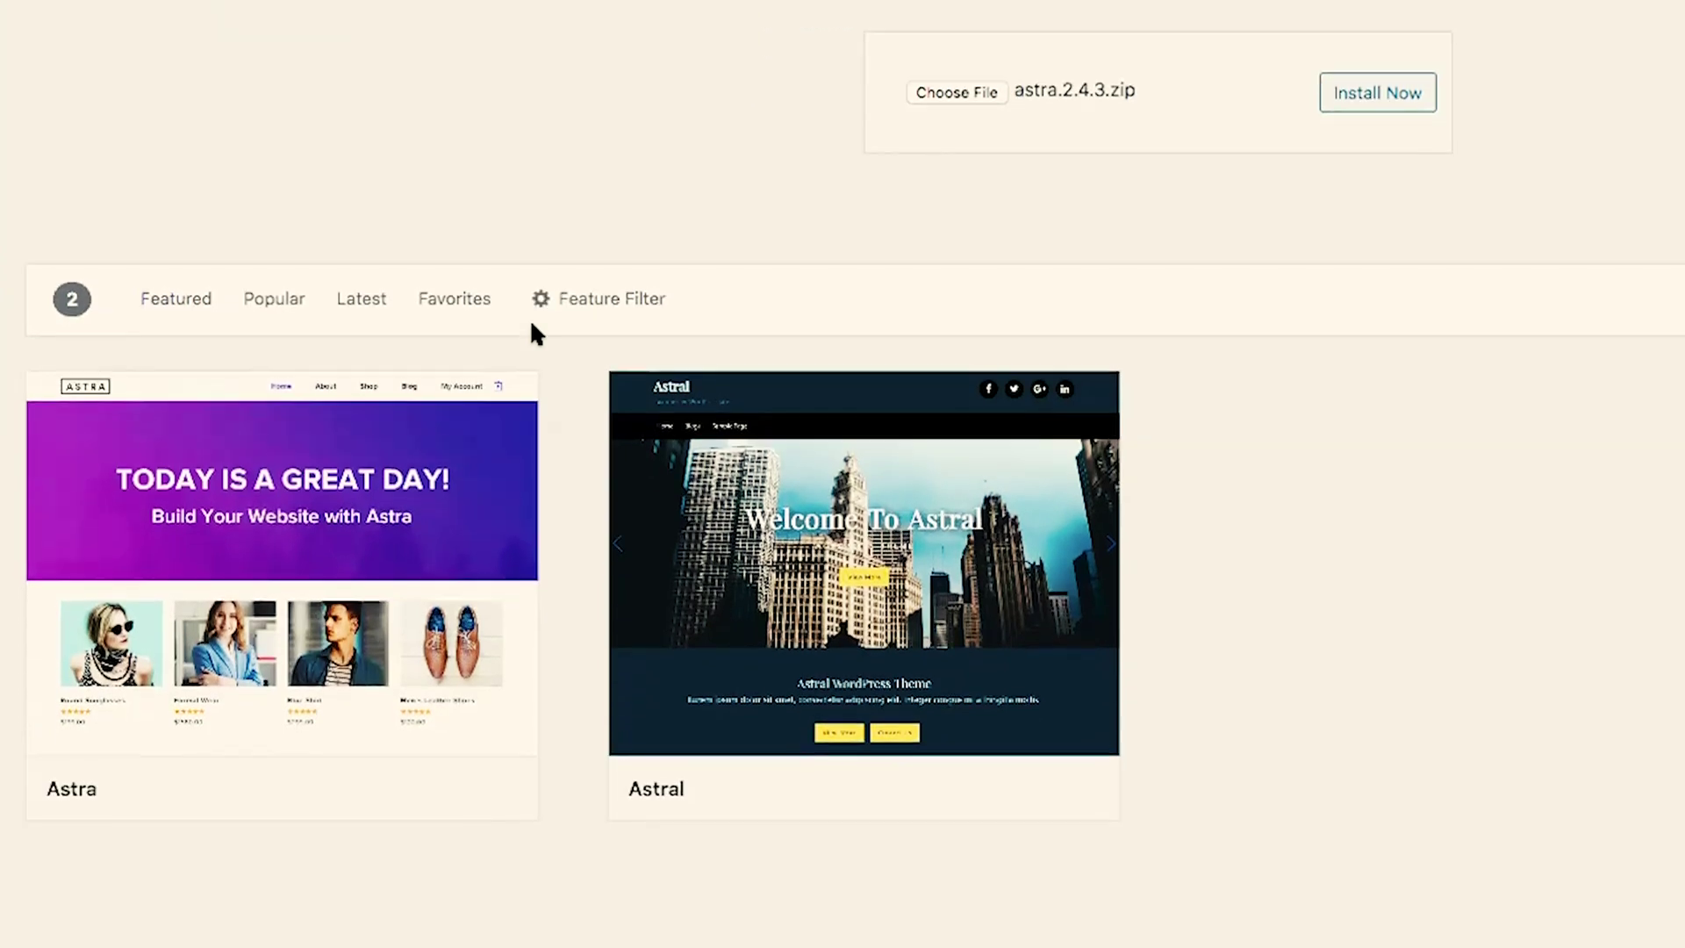
mouse_move(233, 535)
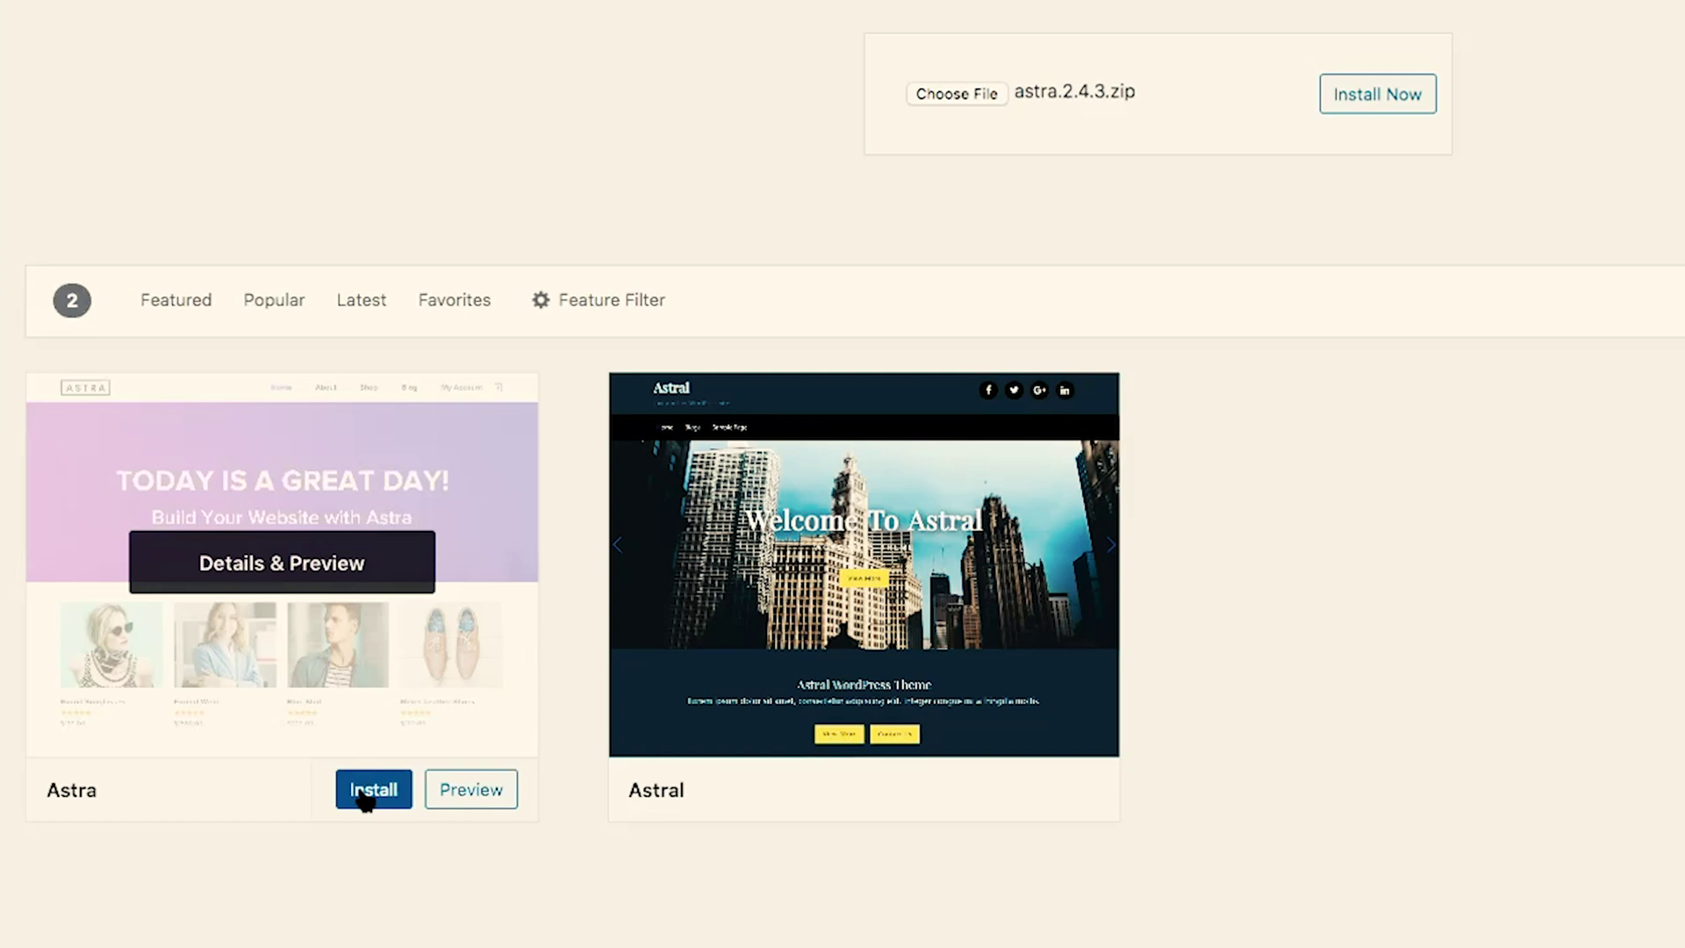
- Install and activate the Astra theme from the chosen astra.2.4.3.zip, and visit the site
click(1376, 104)
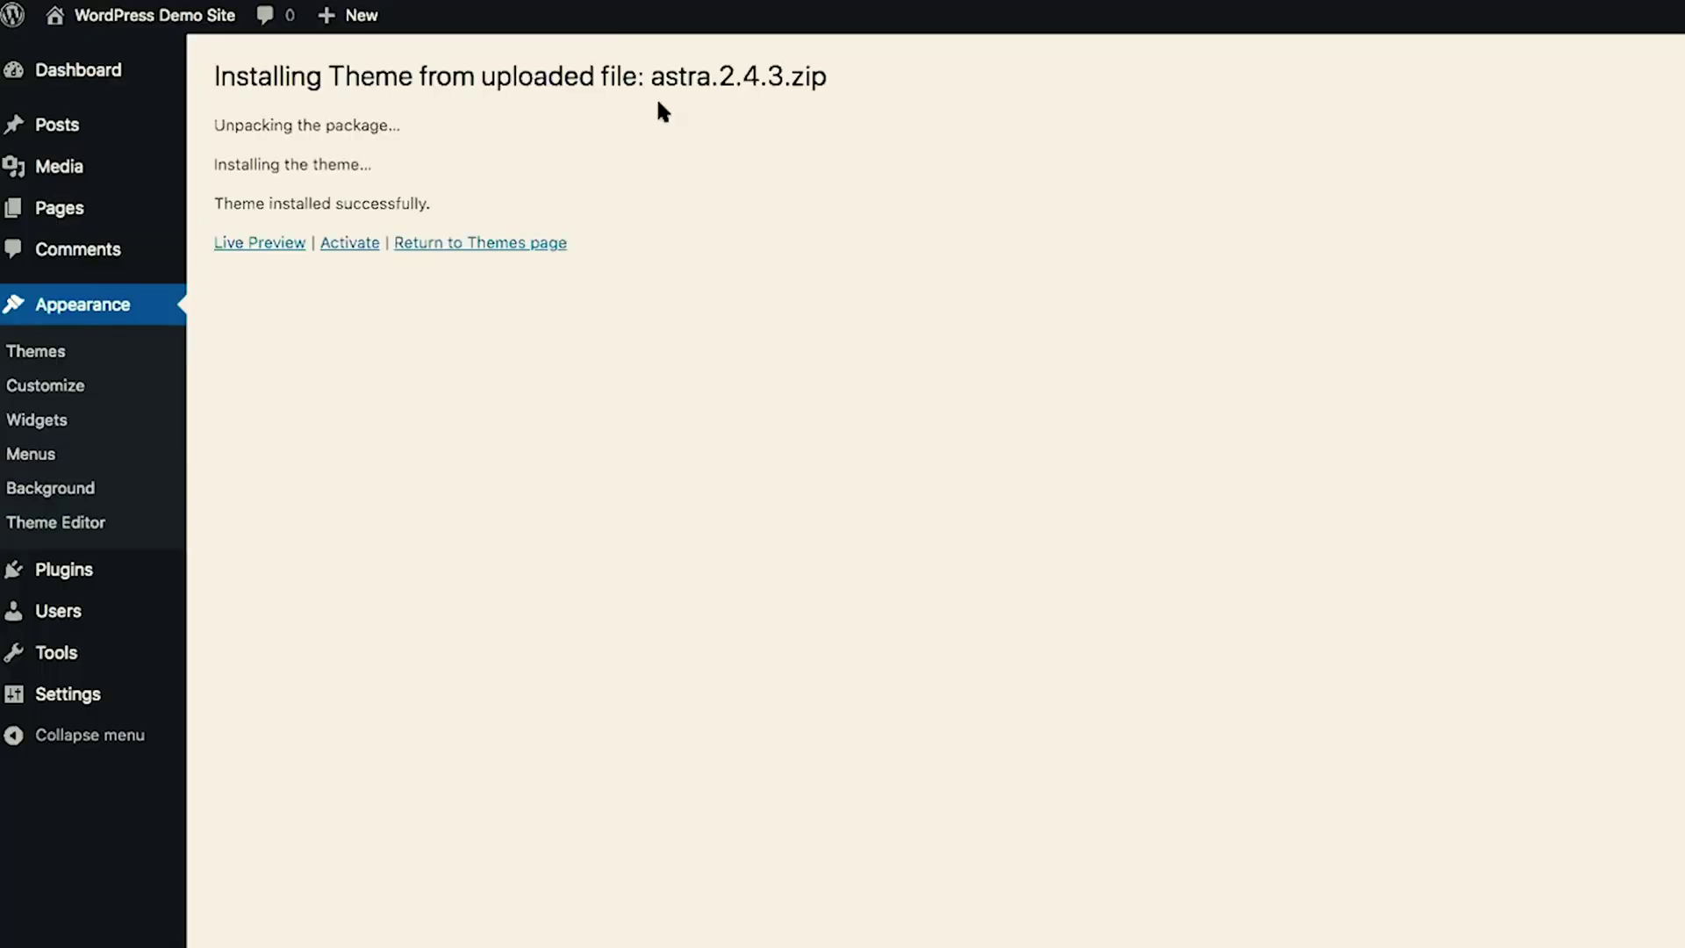
click(350, 245)
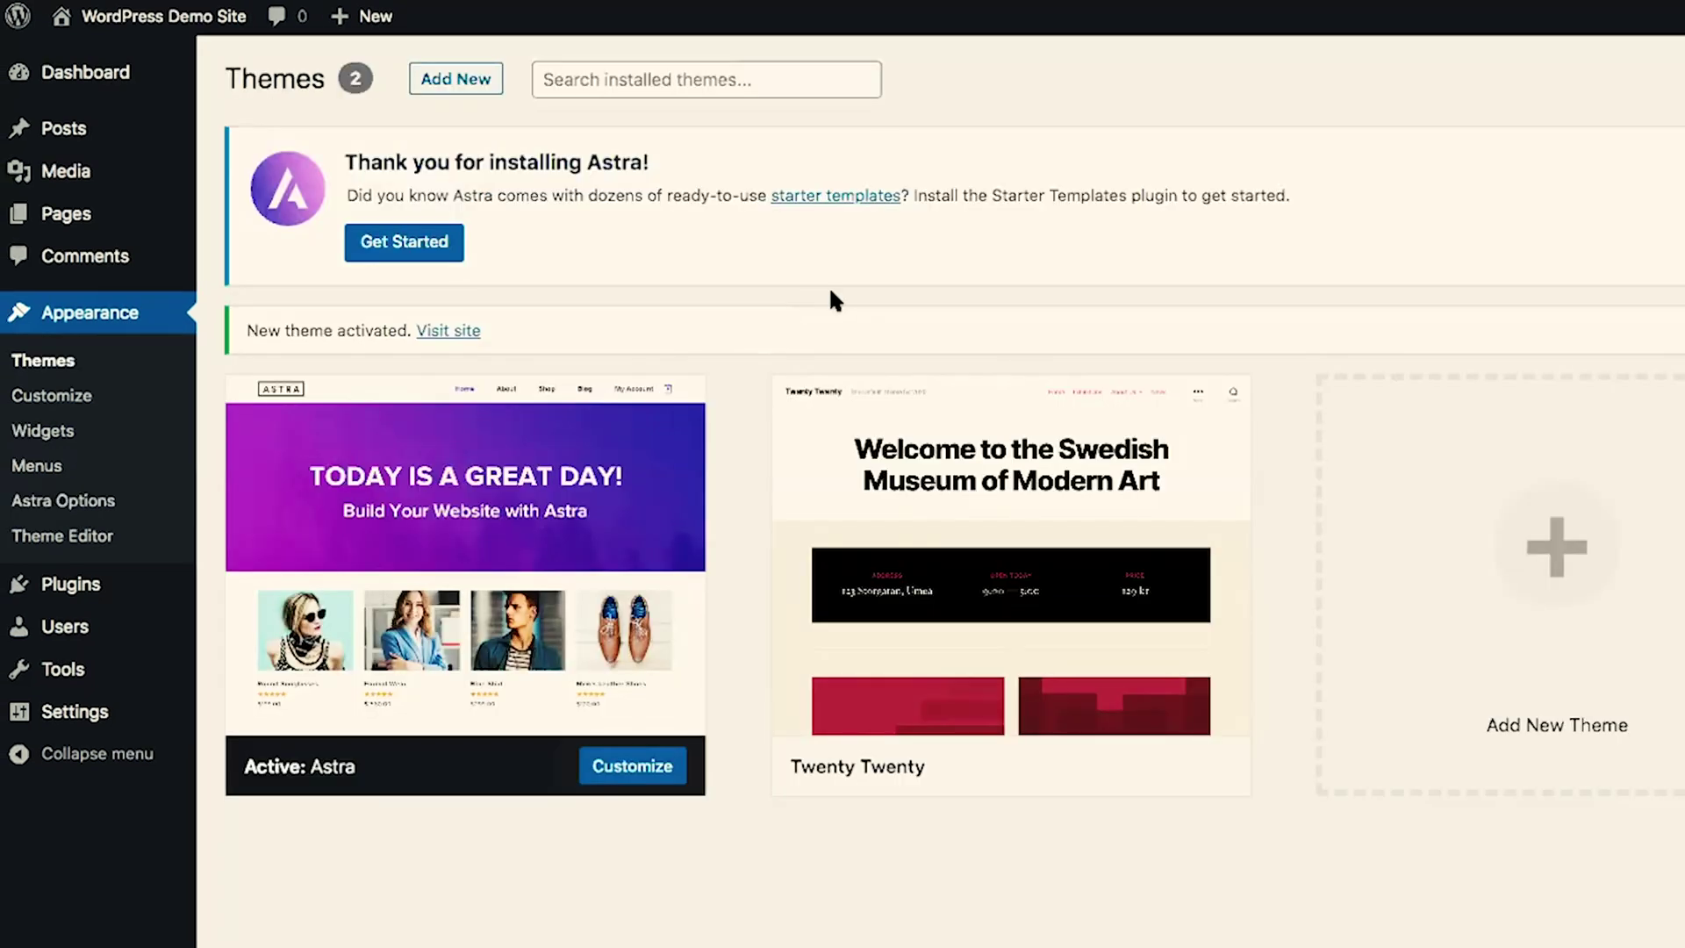
click(452, 331)
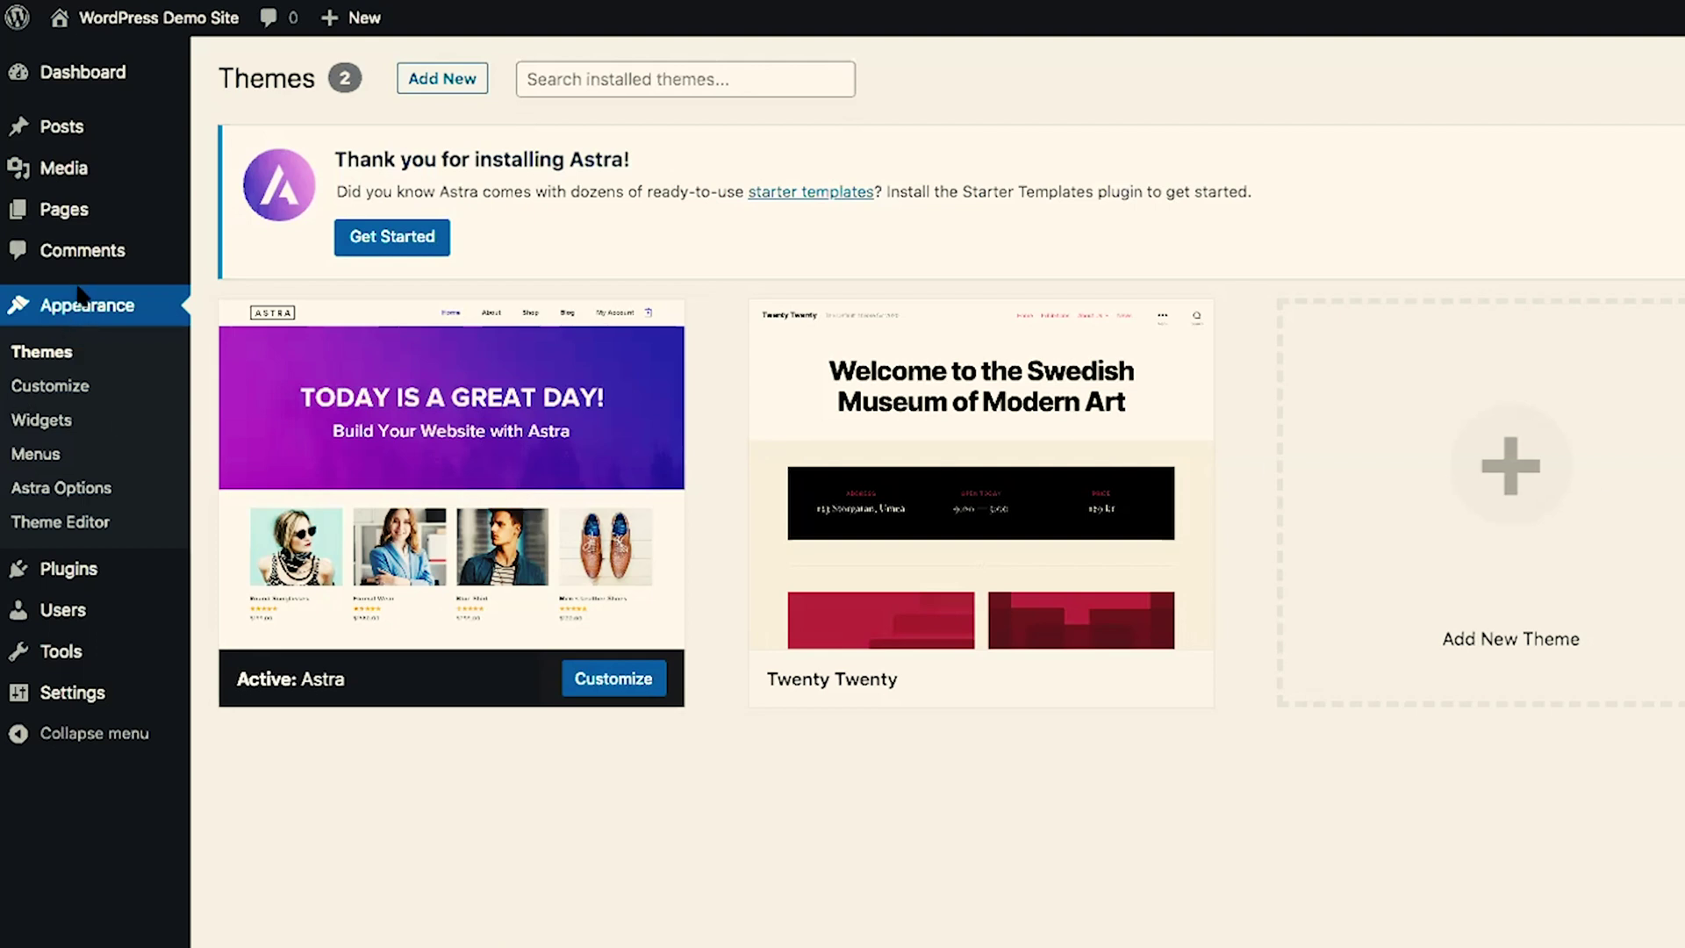
- Upload astra-addon-plugin-2.4.1.zip as a new plugin and install it
click(81, 576)
click(343, 70)
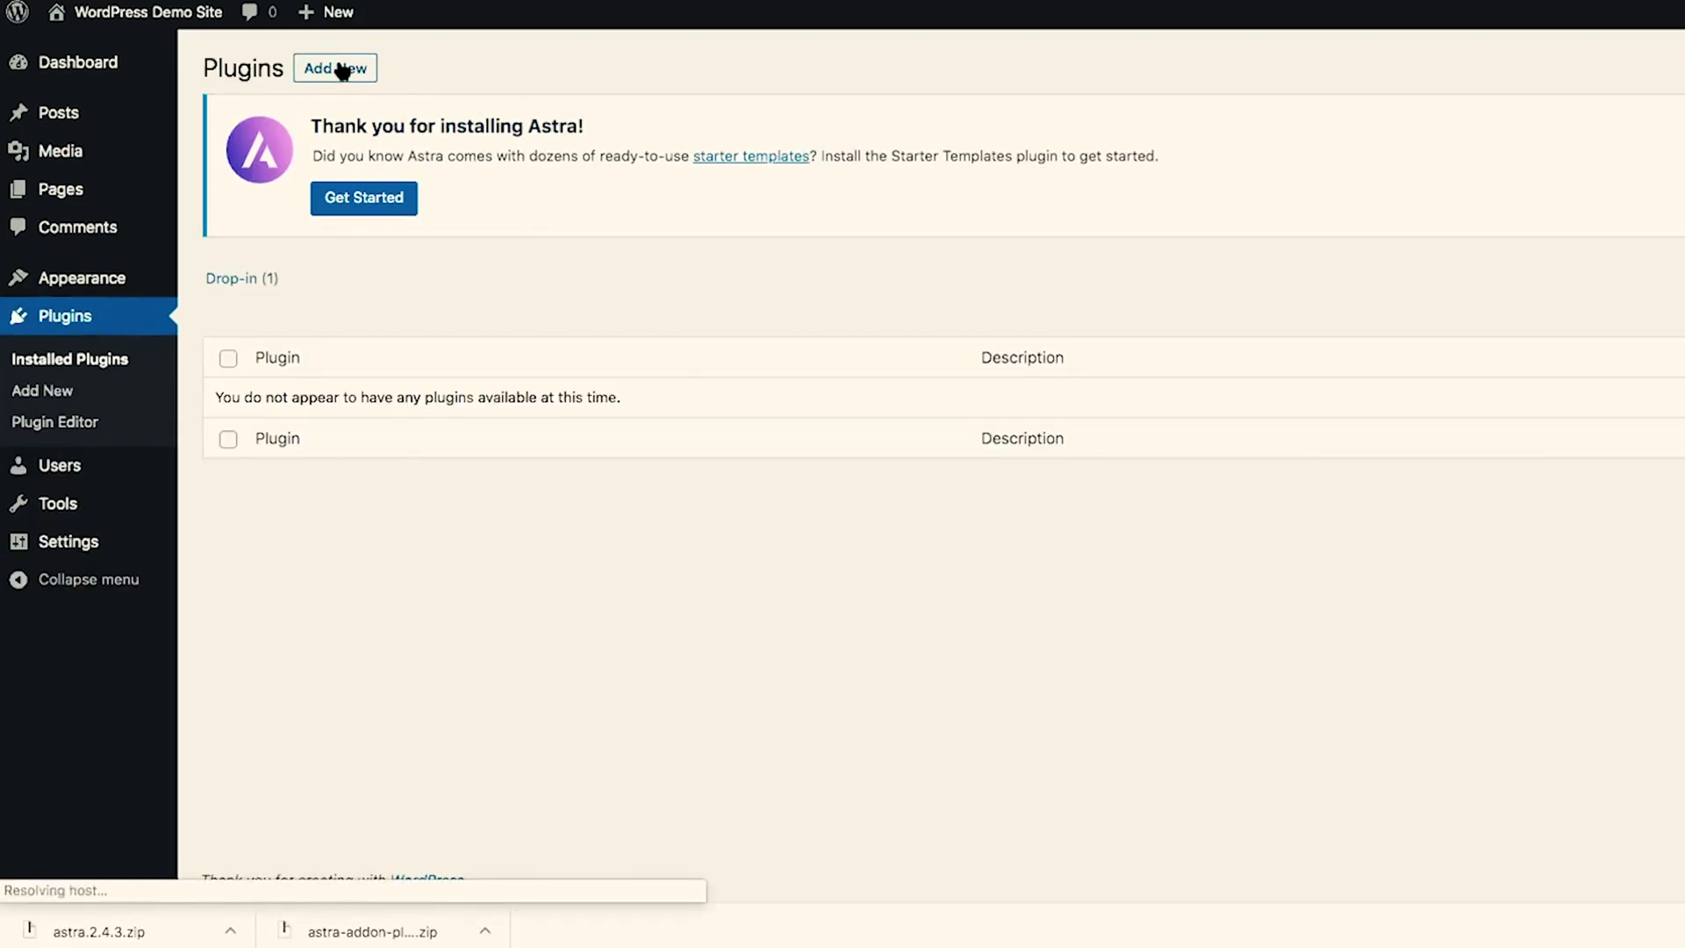
click(413, 70)
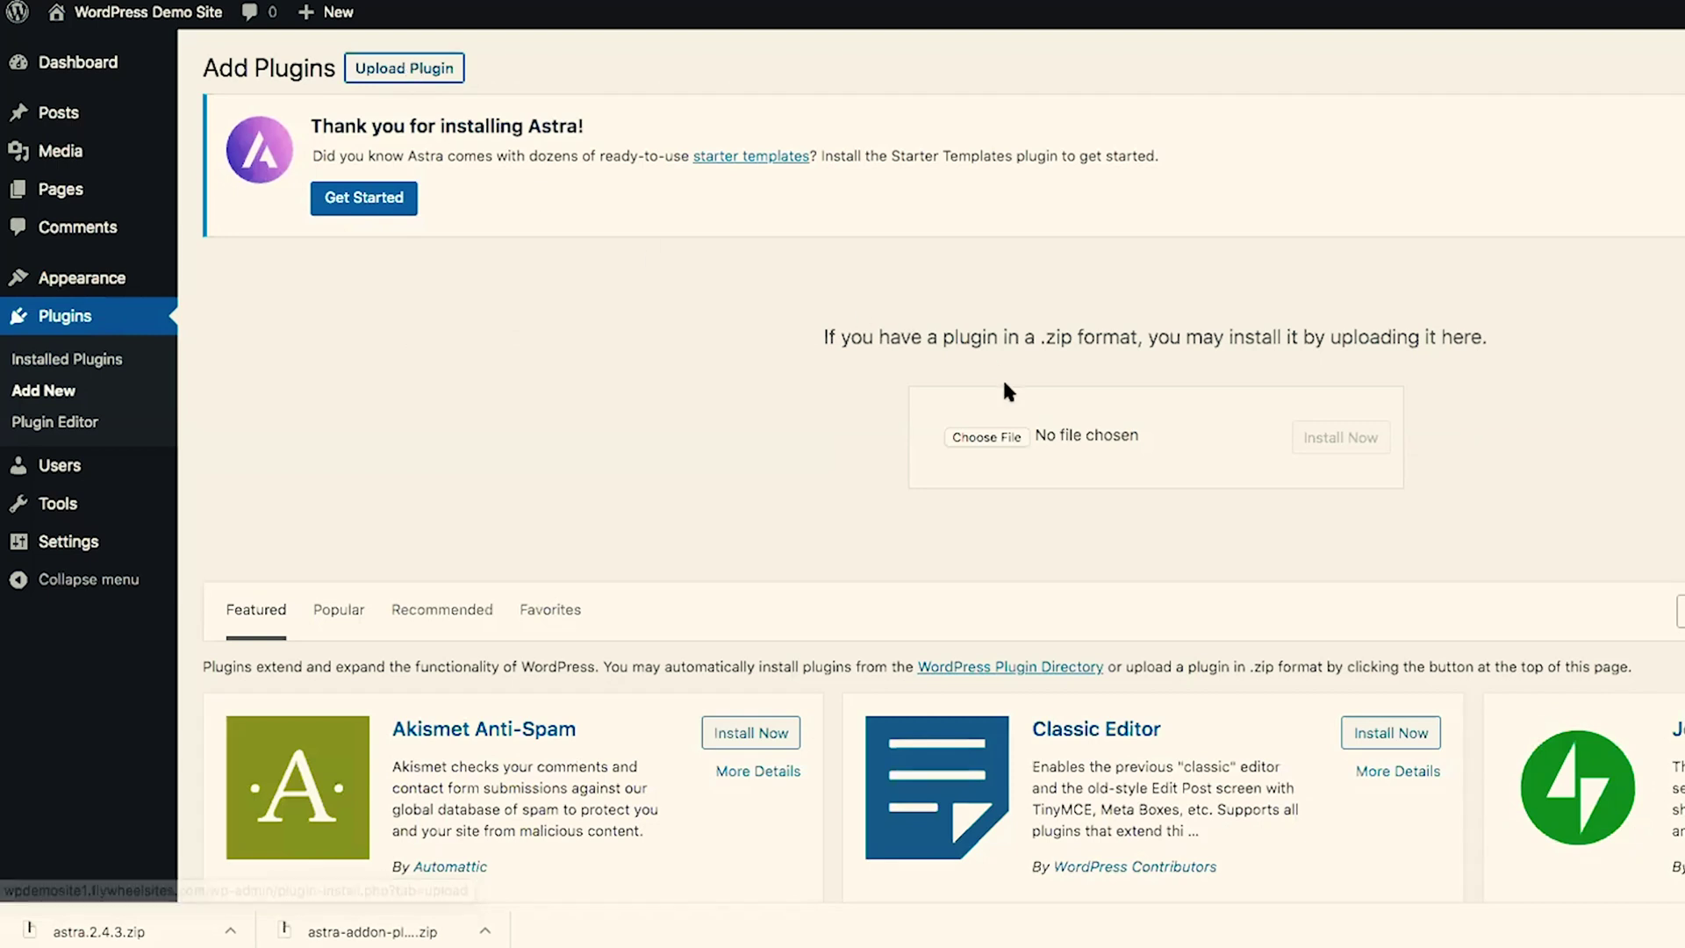
scroll(990, 444, down, 1)
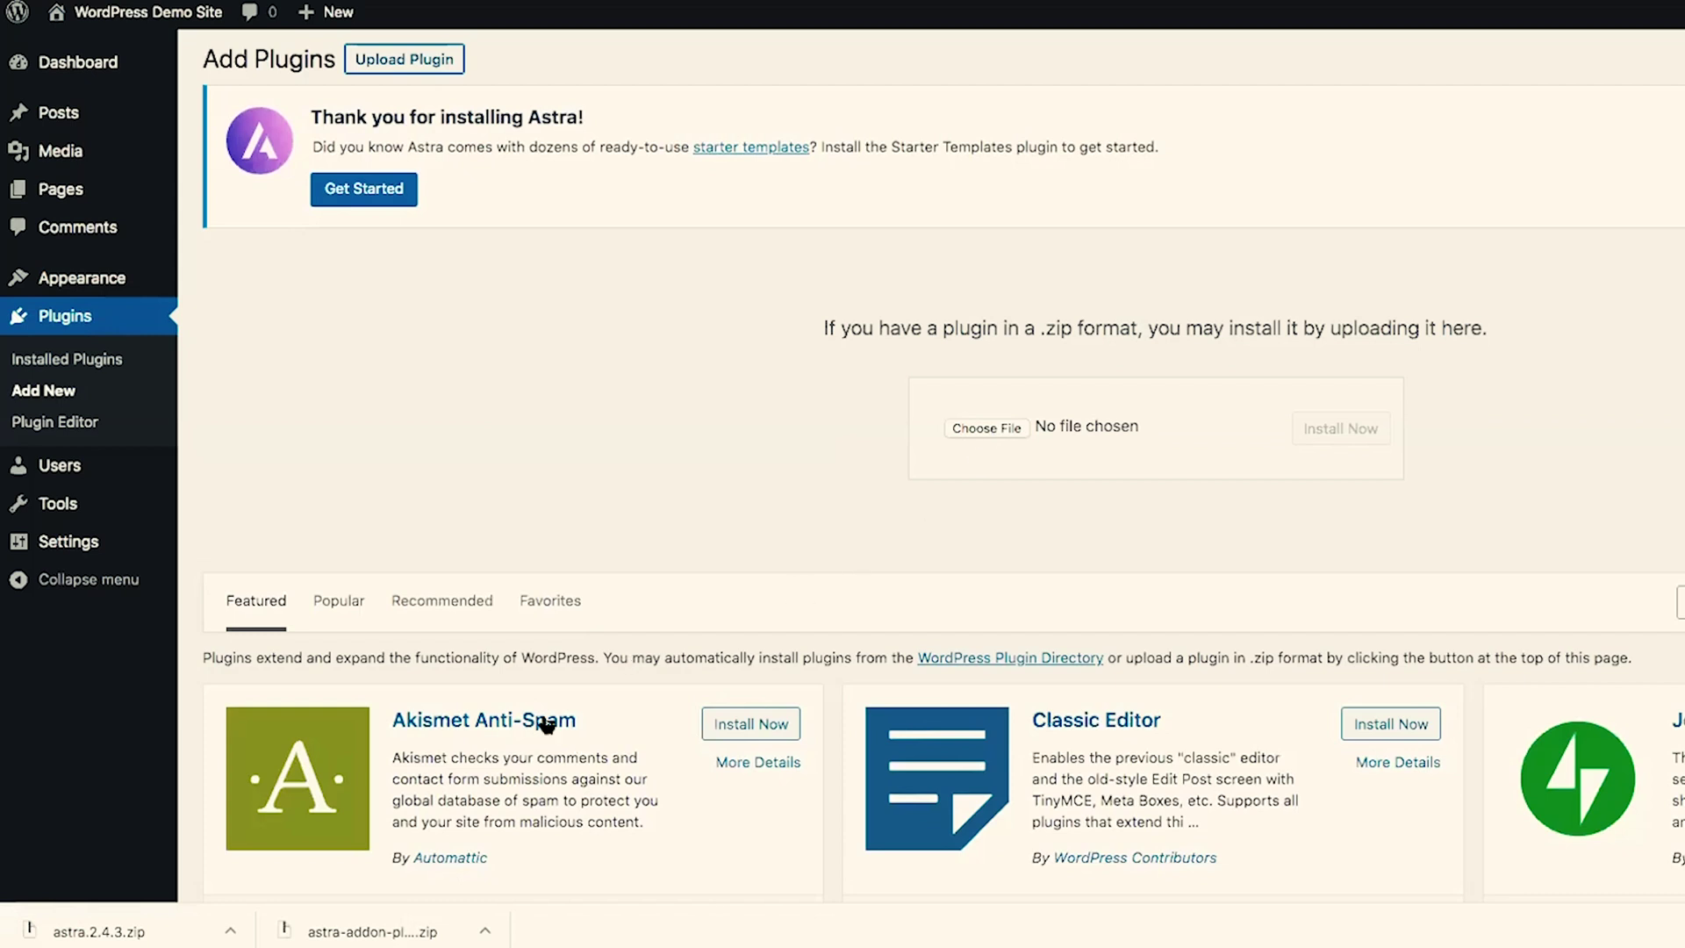
drag(358, 936, 992, 423)
scroll(991, 424, down, 1)
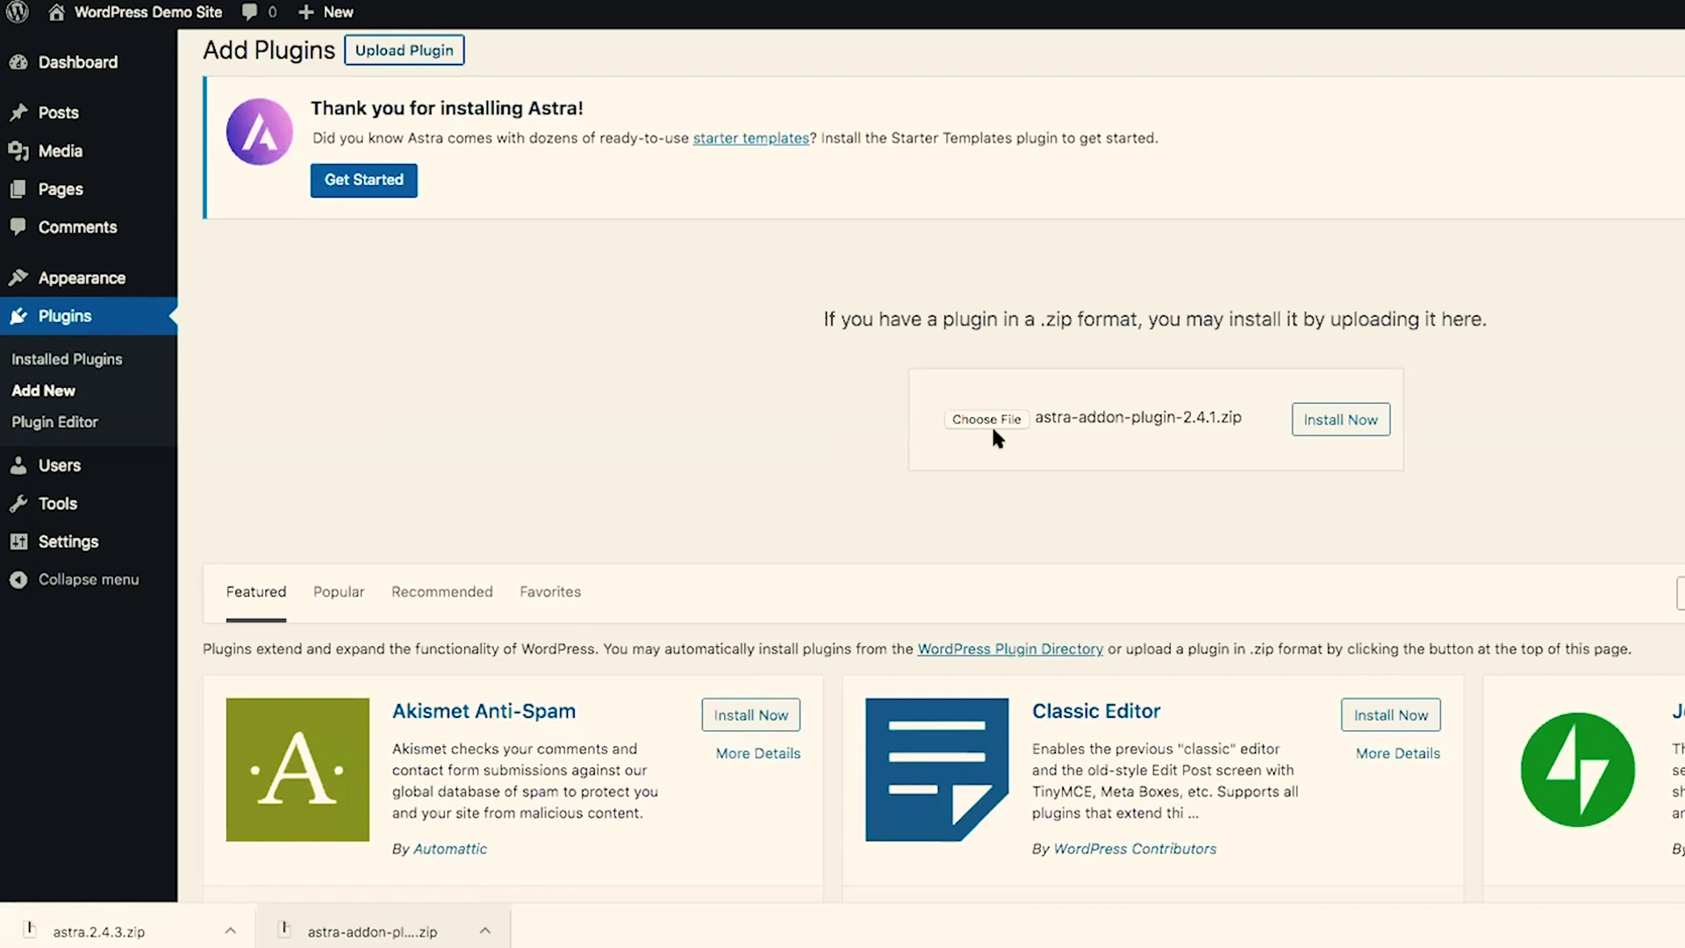
click(1340, 421)
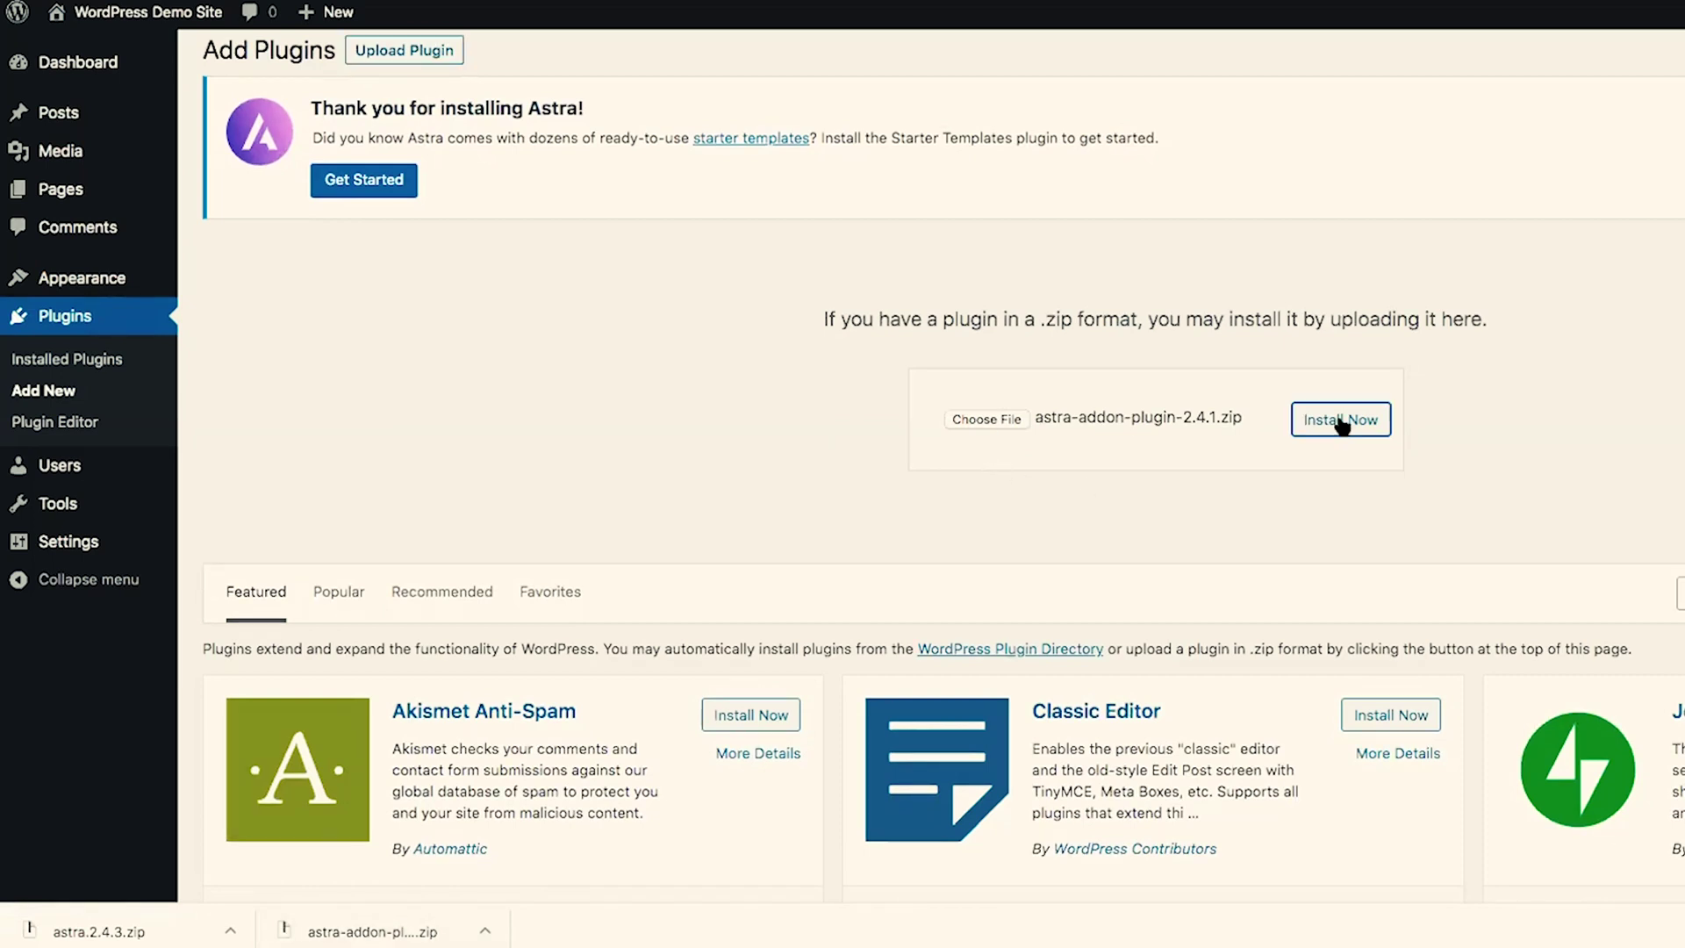
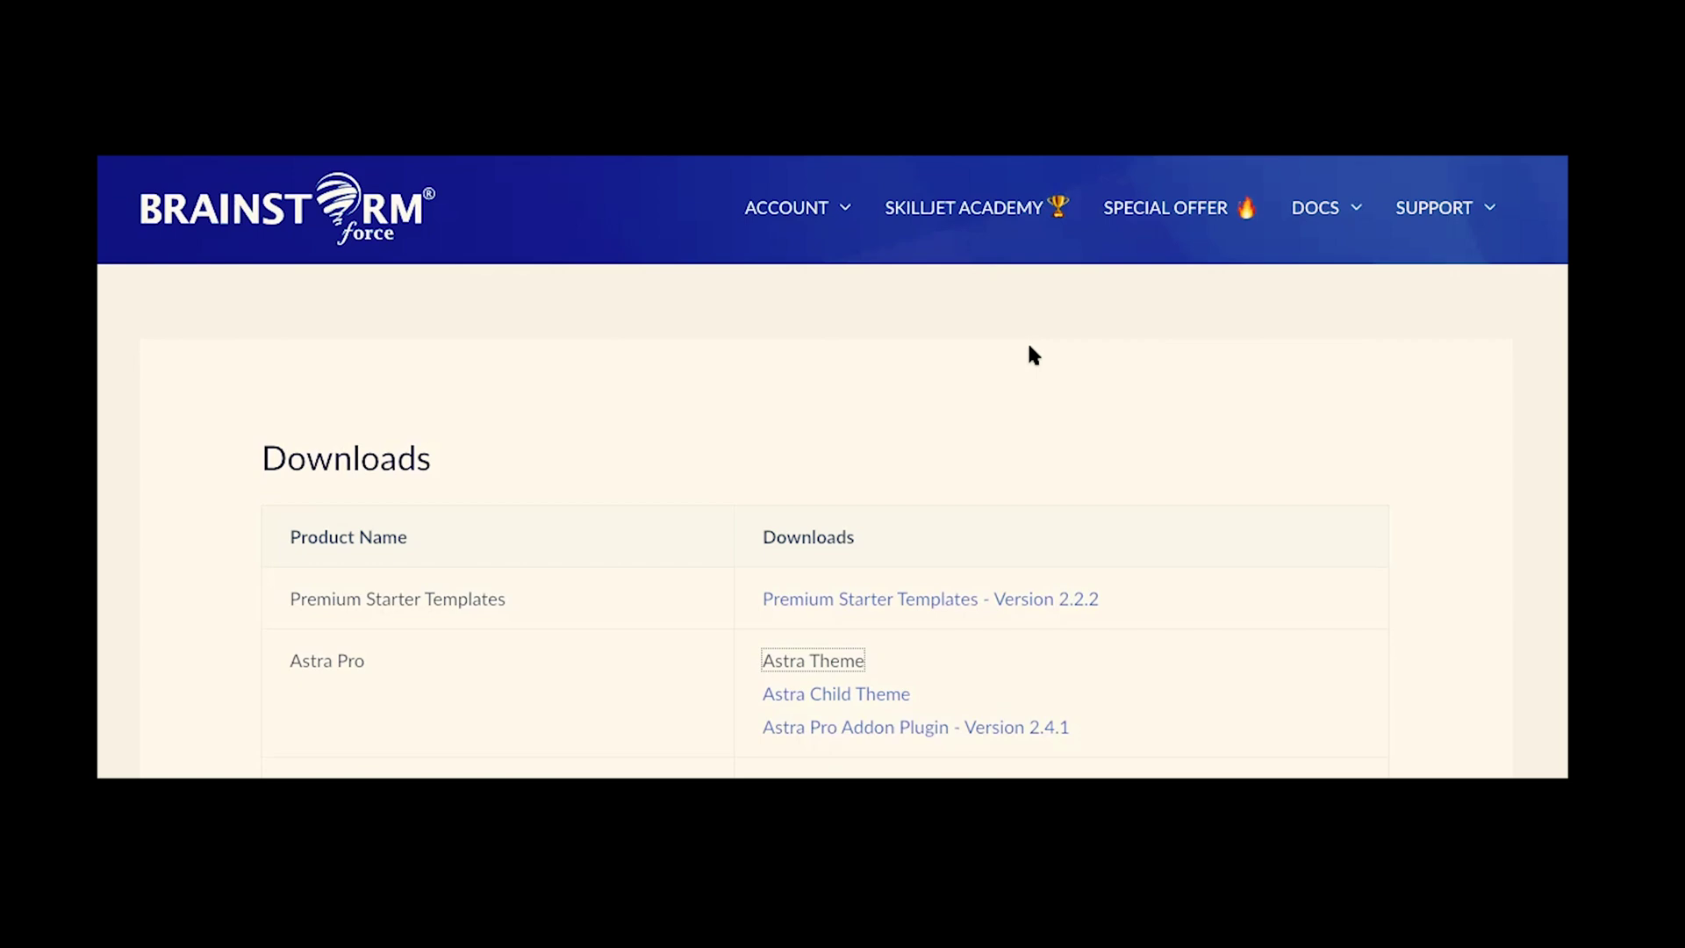
- Open the licenses page of the Brainstorm Force account, and review the available Astra Pro modules on WordPress's Astra options page
mouse_move(802, 213)
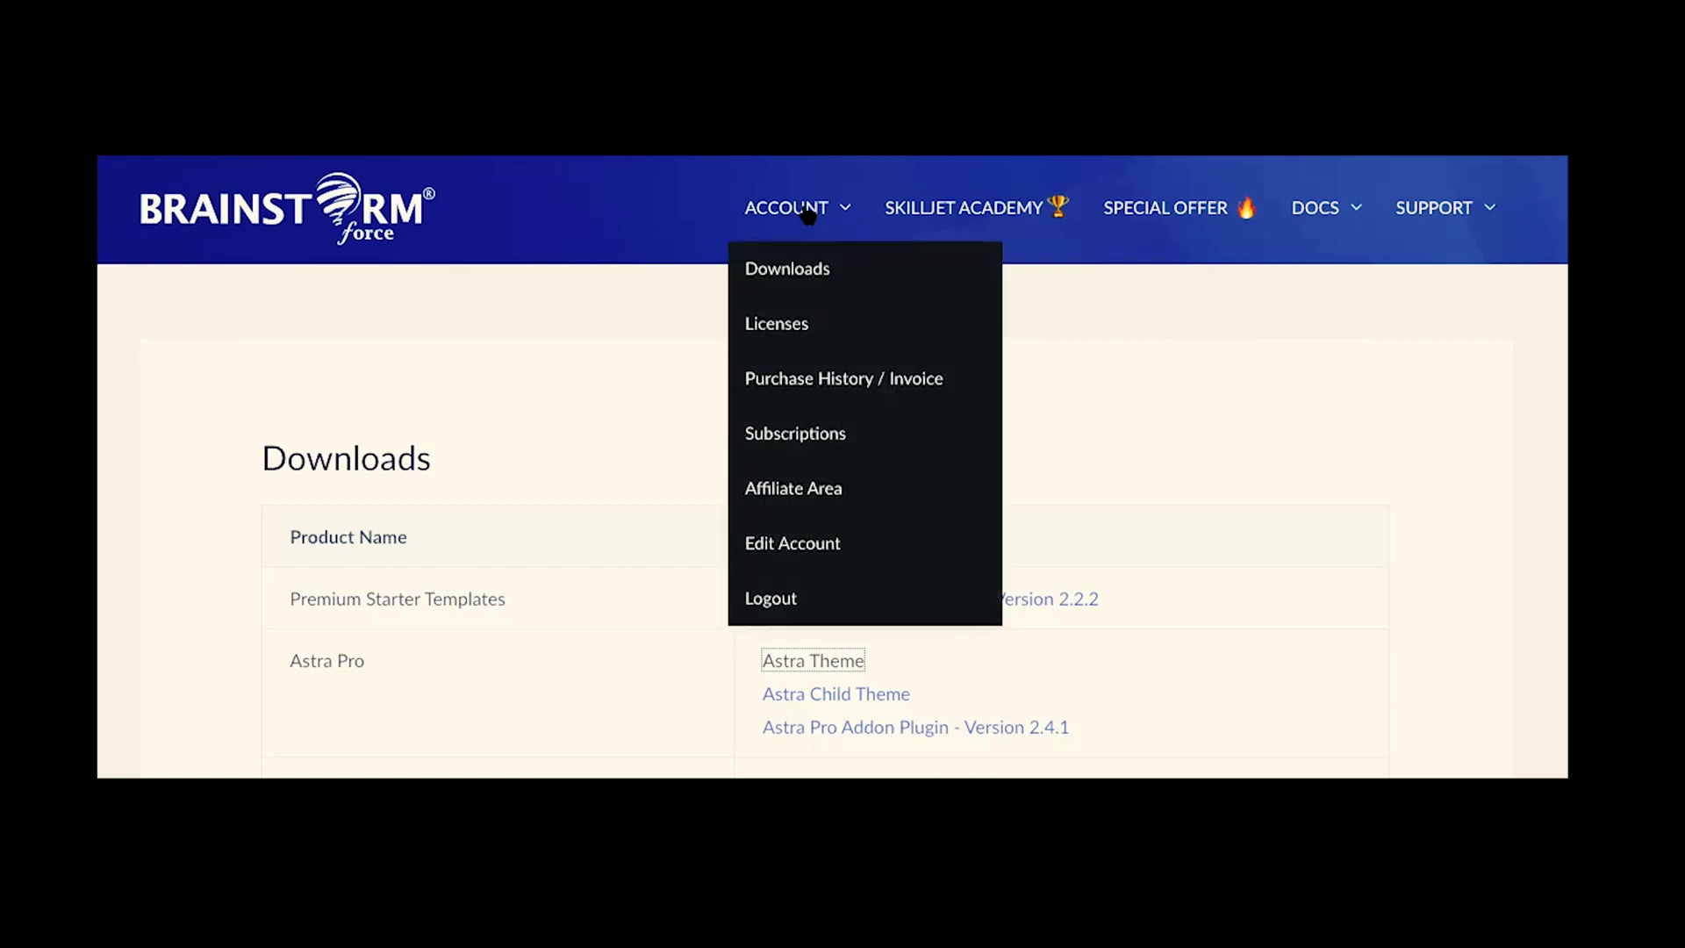
click(779, 327)
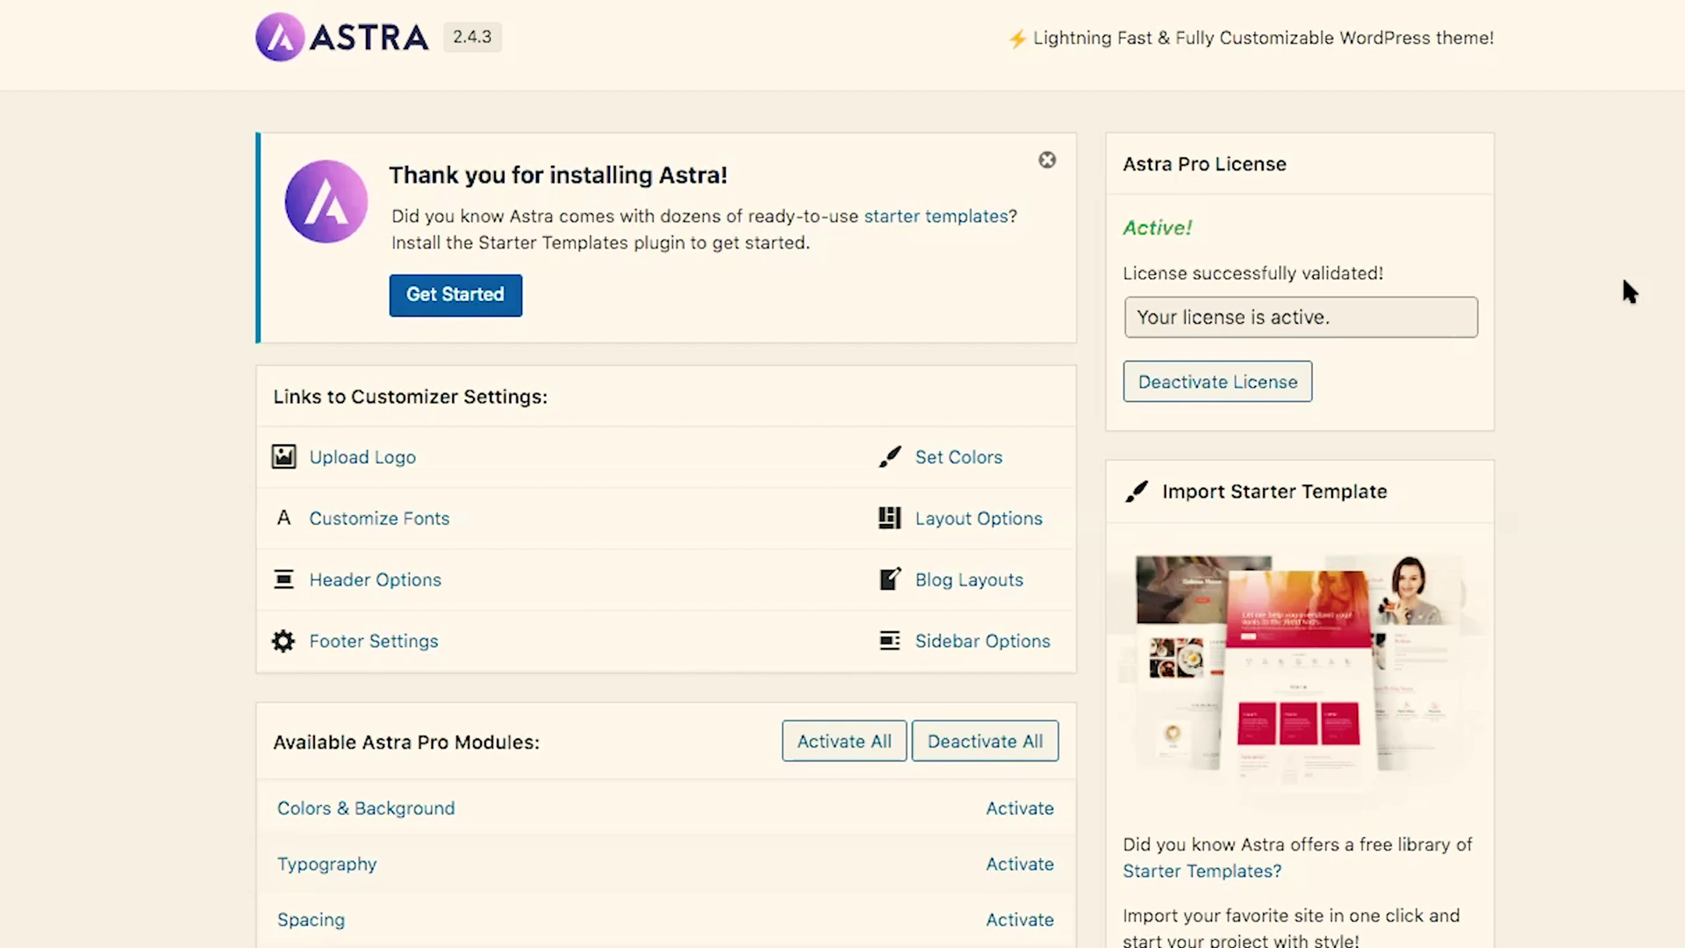
scroll(1622, 276, down, 5)
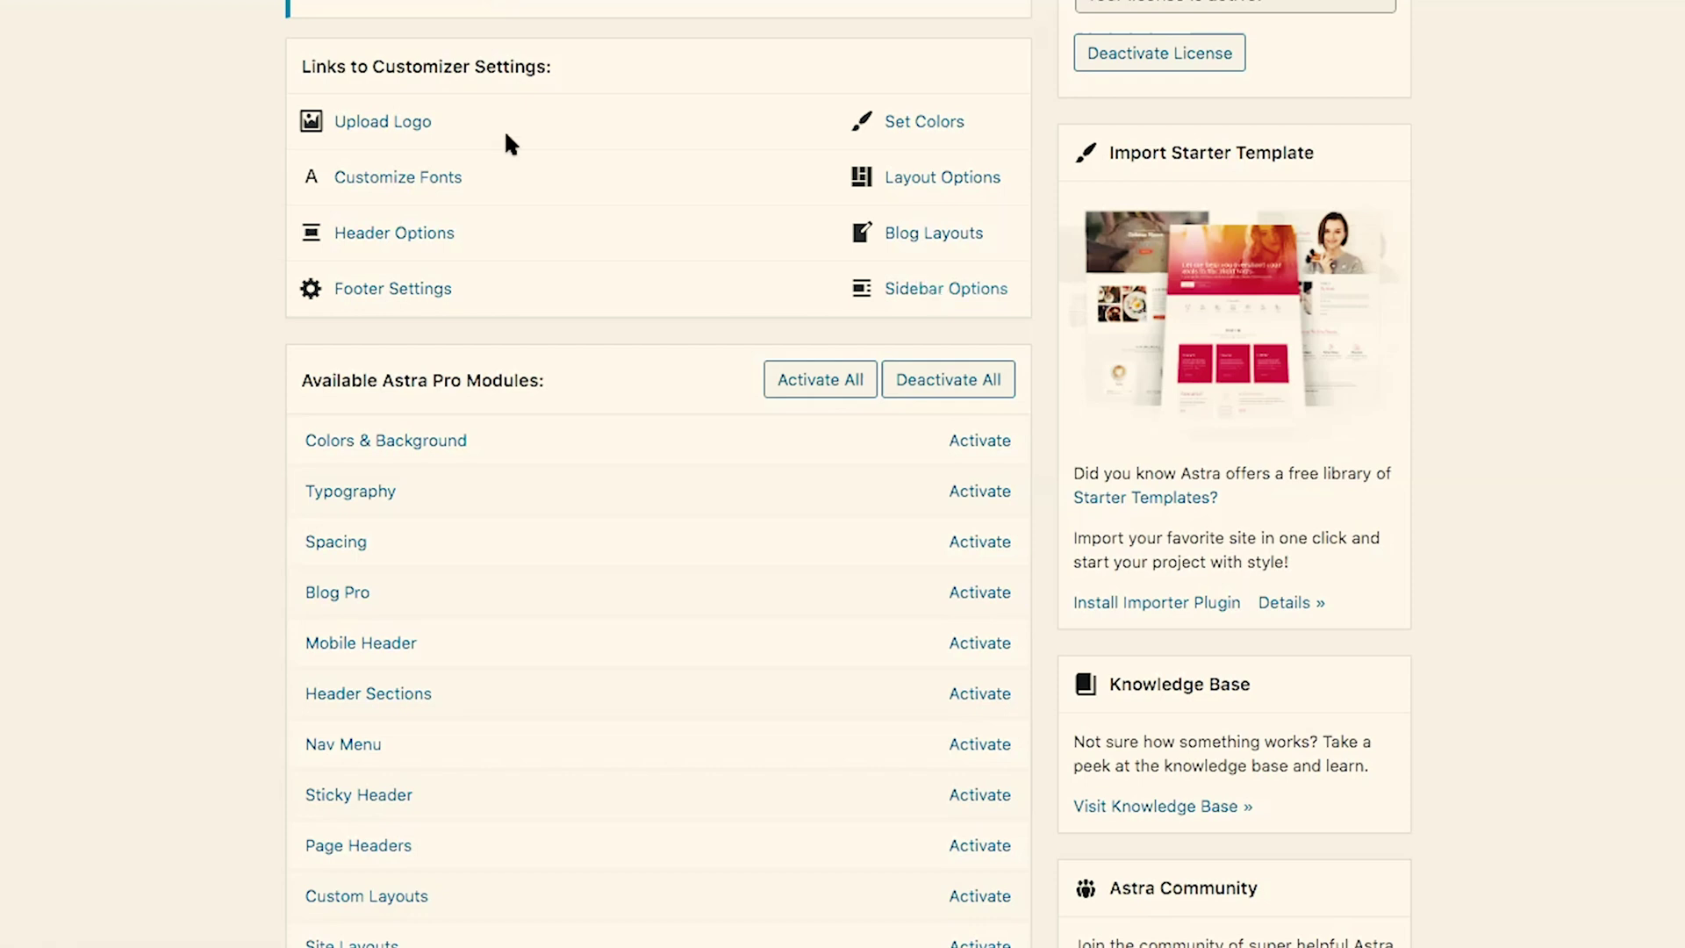
- Look through the available Astra Pro modules and activate all of them at once
scroll(523, 138, down, 3)
scroll(519, 132, down, 3)
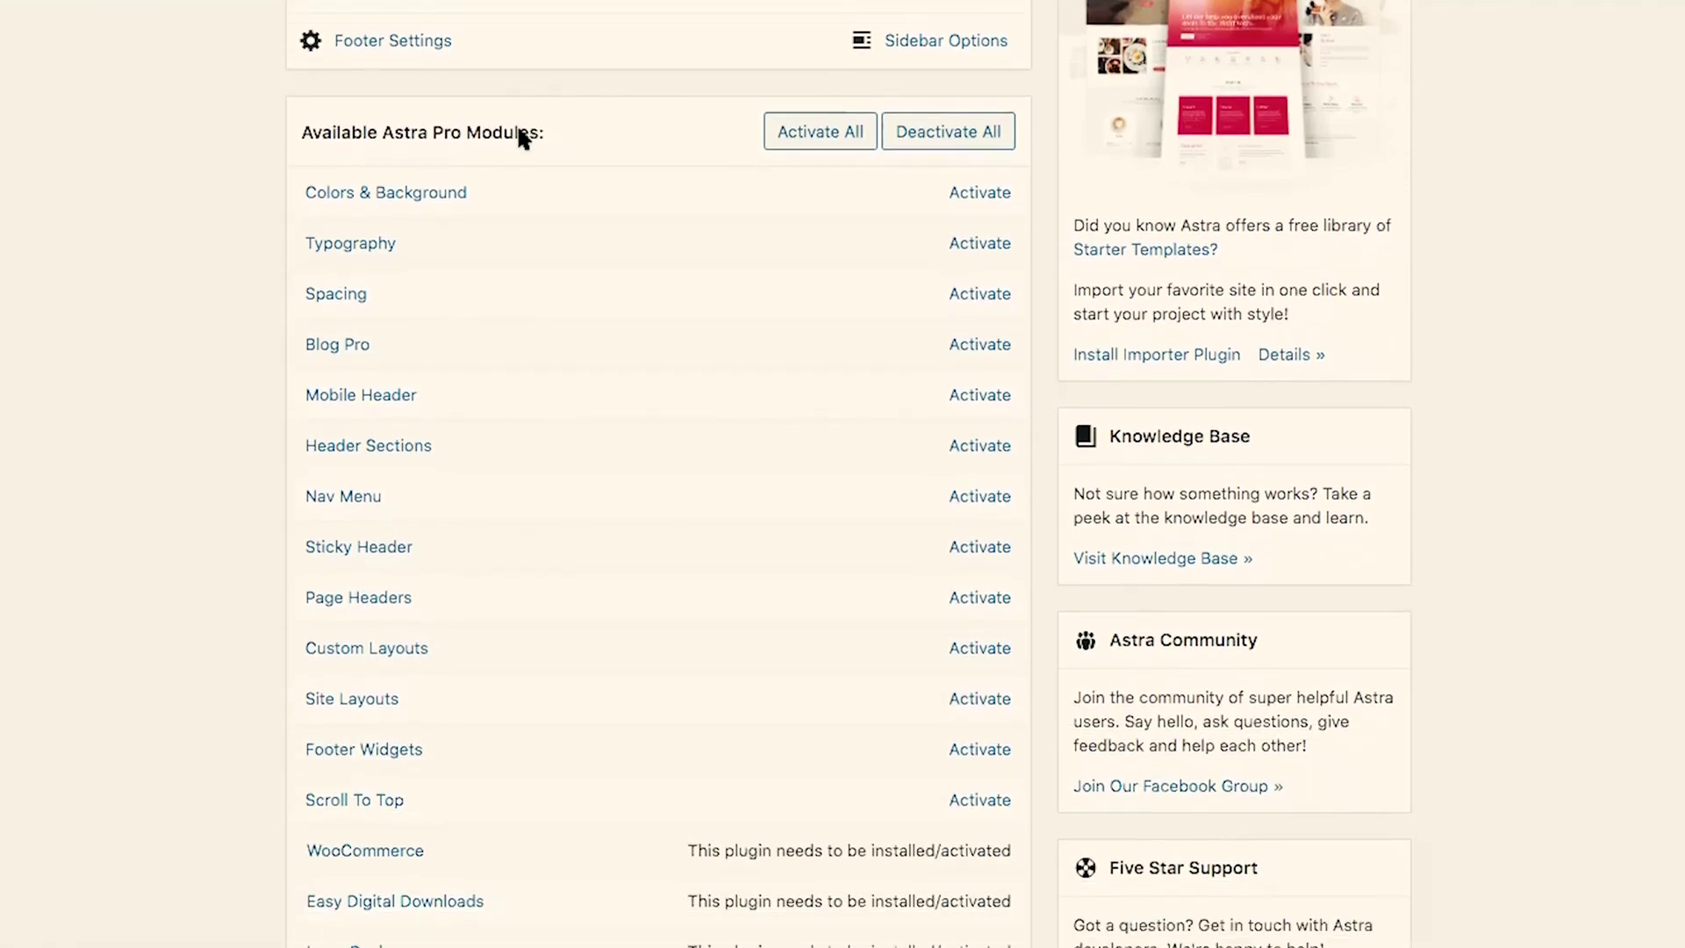
scroll(523, 139, down, 1)
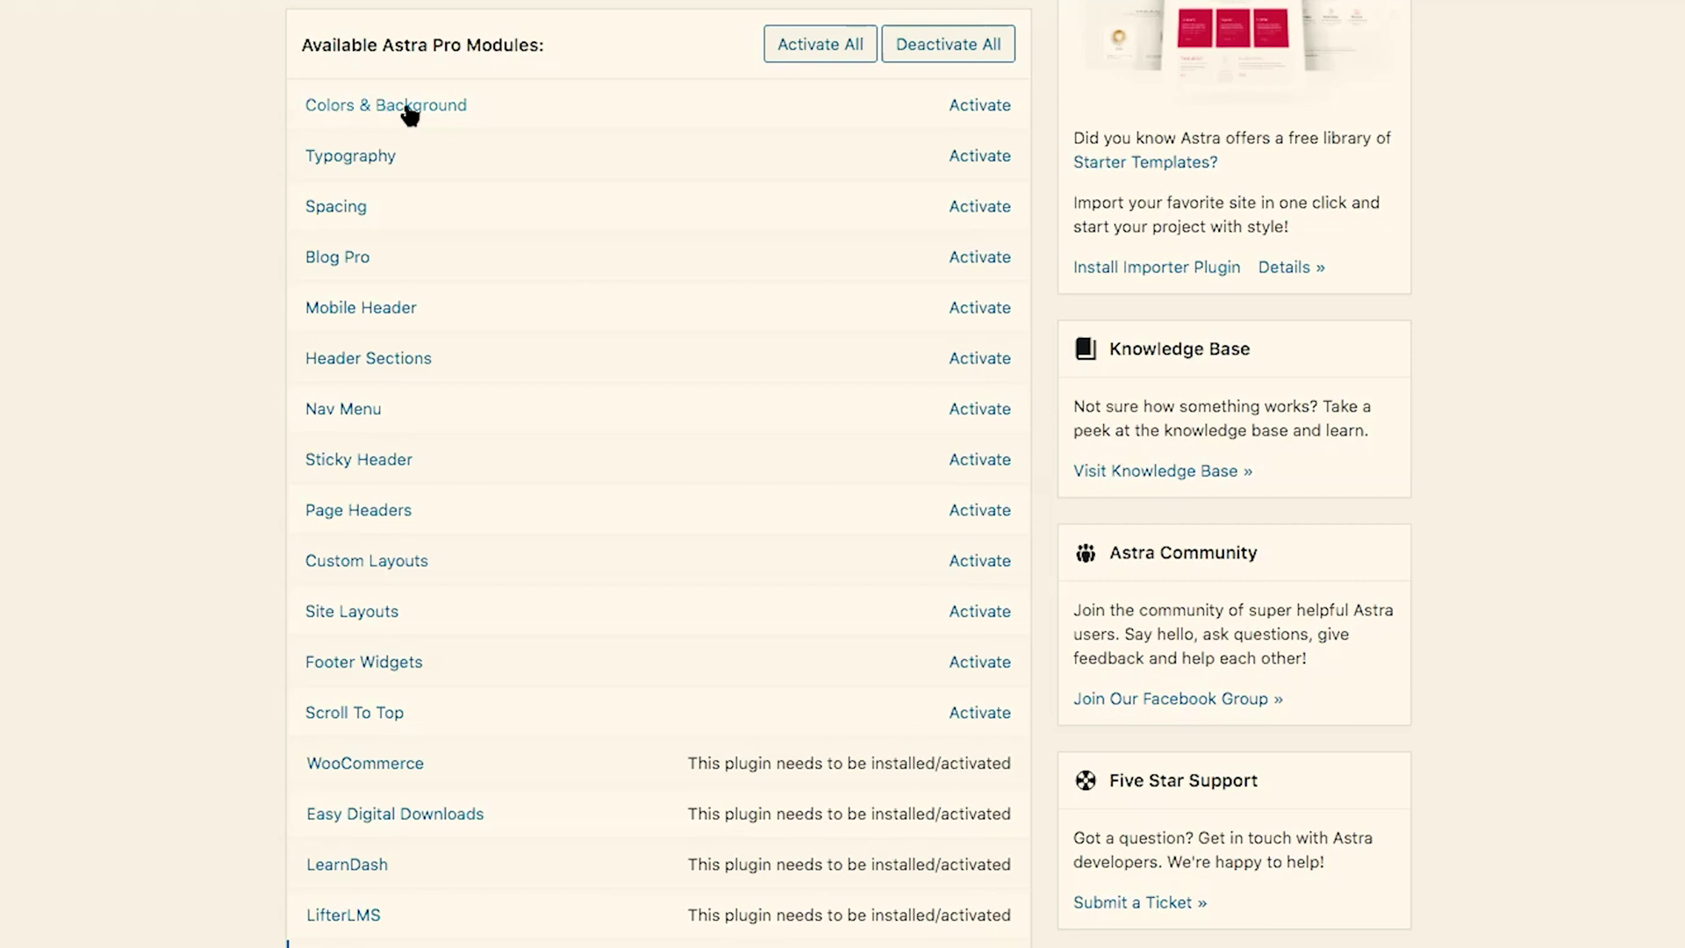
scroll(408, 110, down, 1)
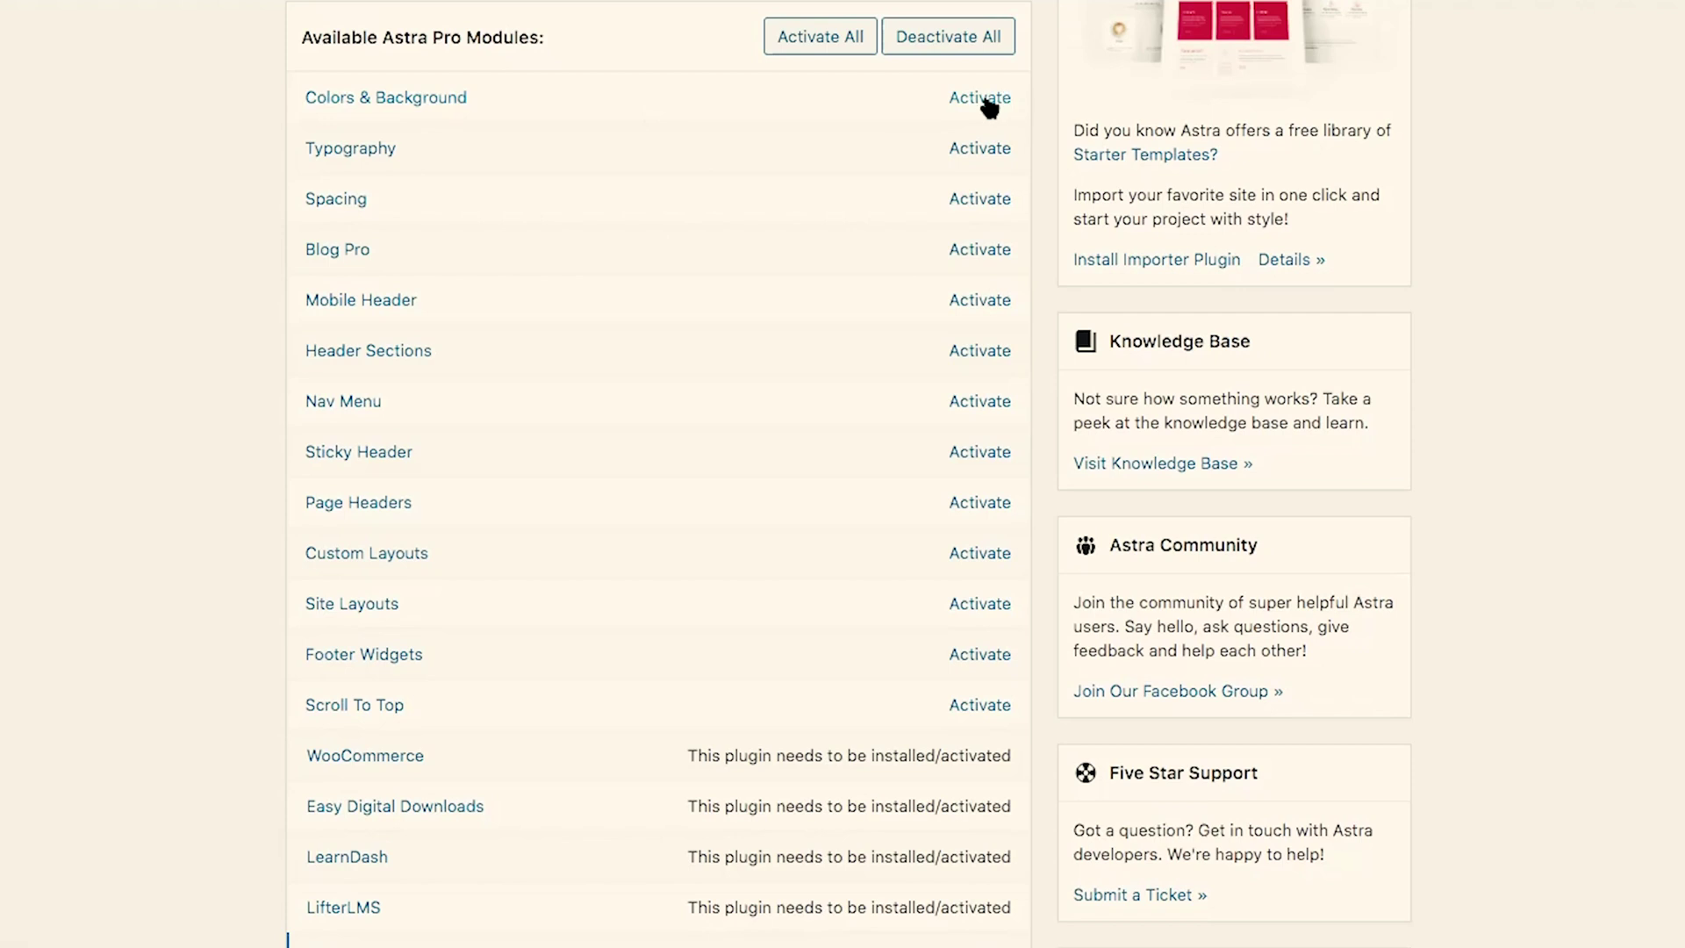
scroll(989, 107, down, 1)
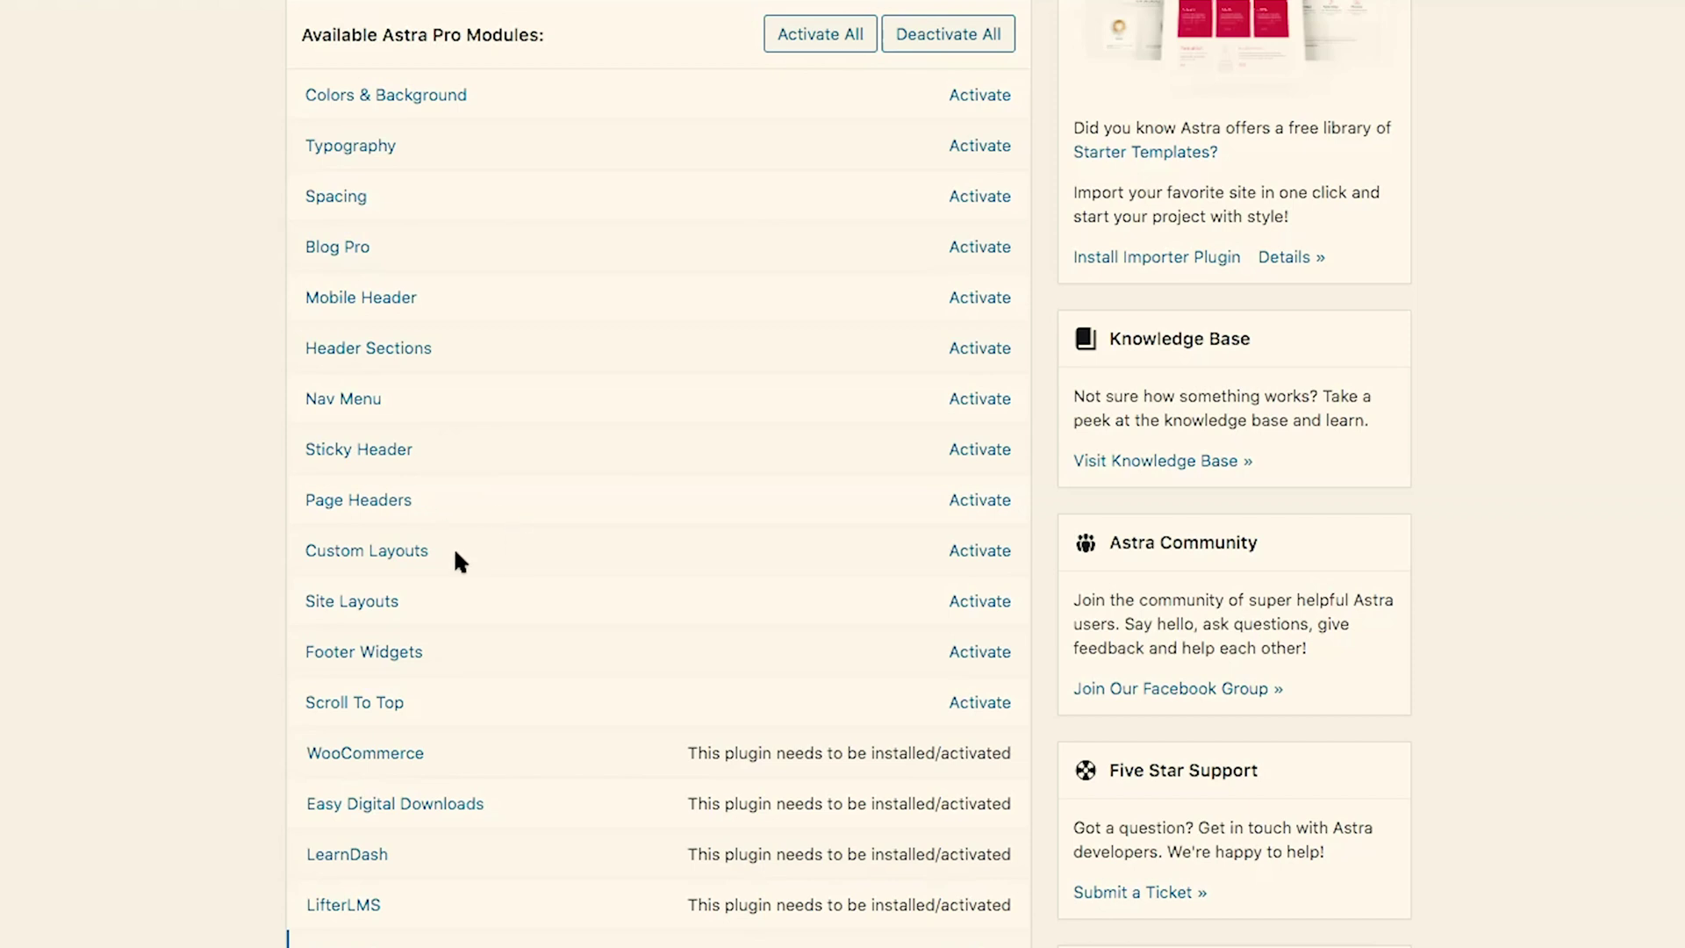
scroll(465, 562, down, 2)
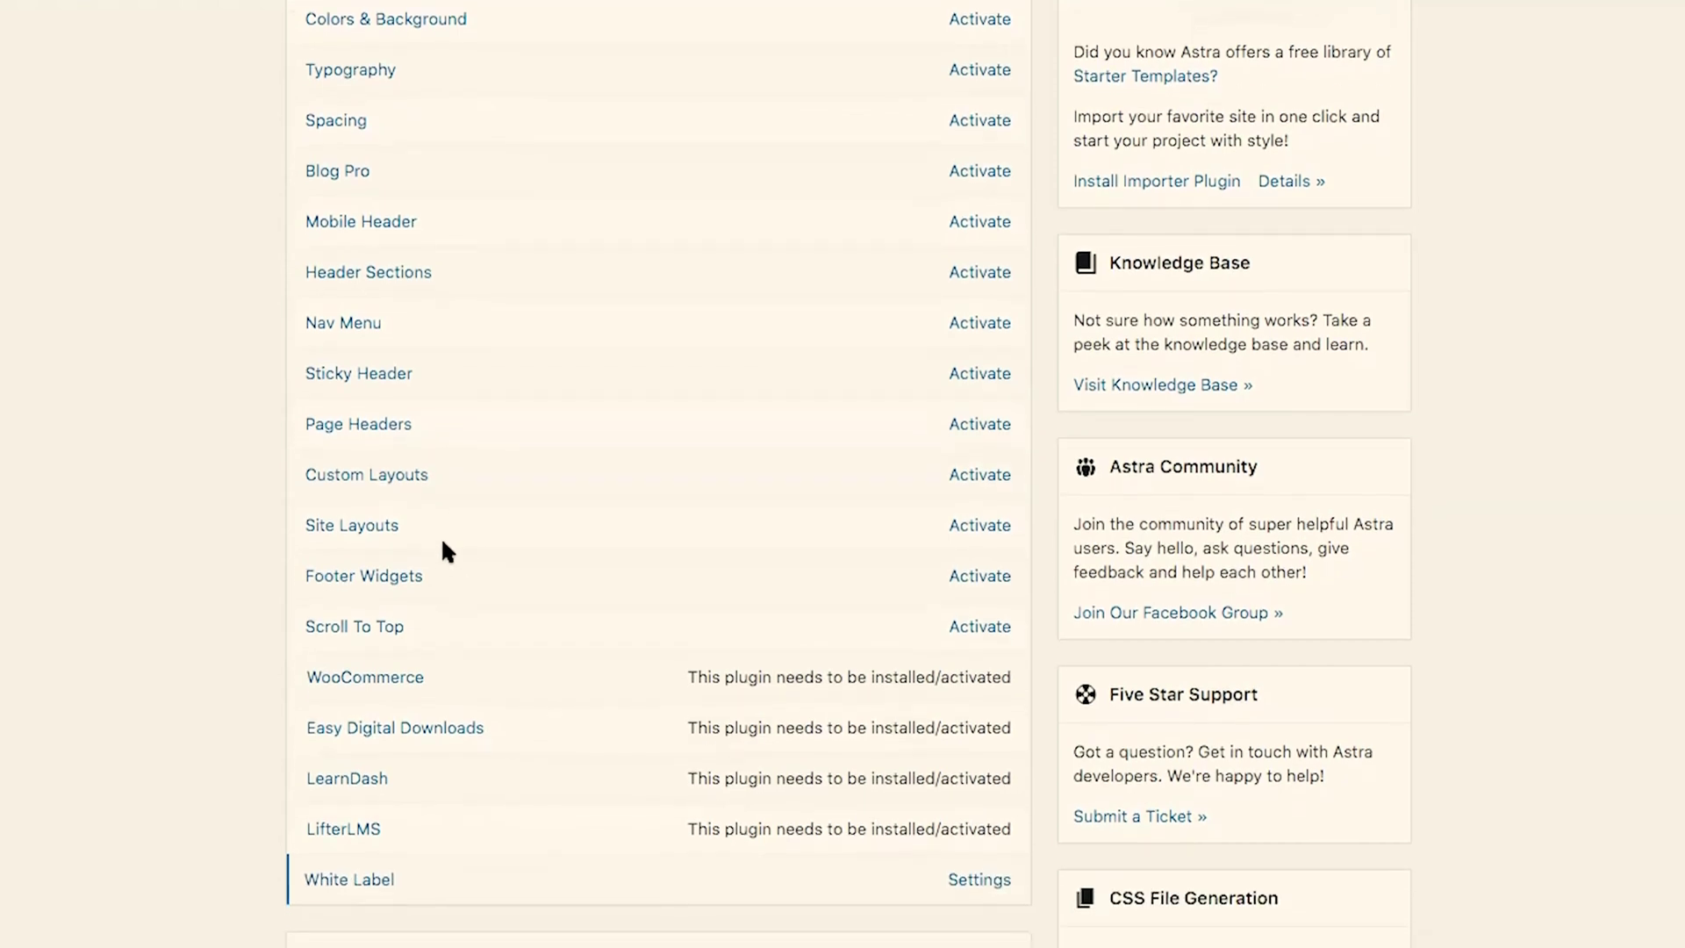
scroll(476, 569, down, 1)
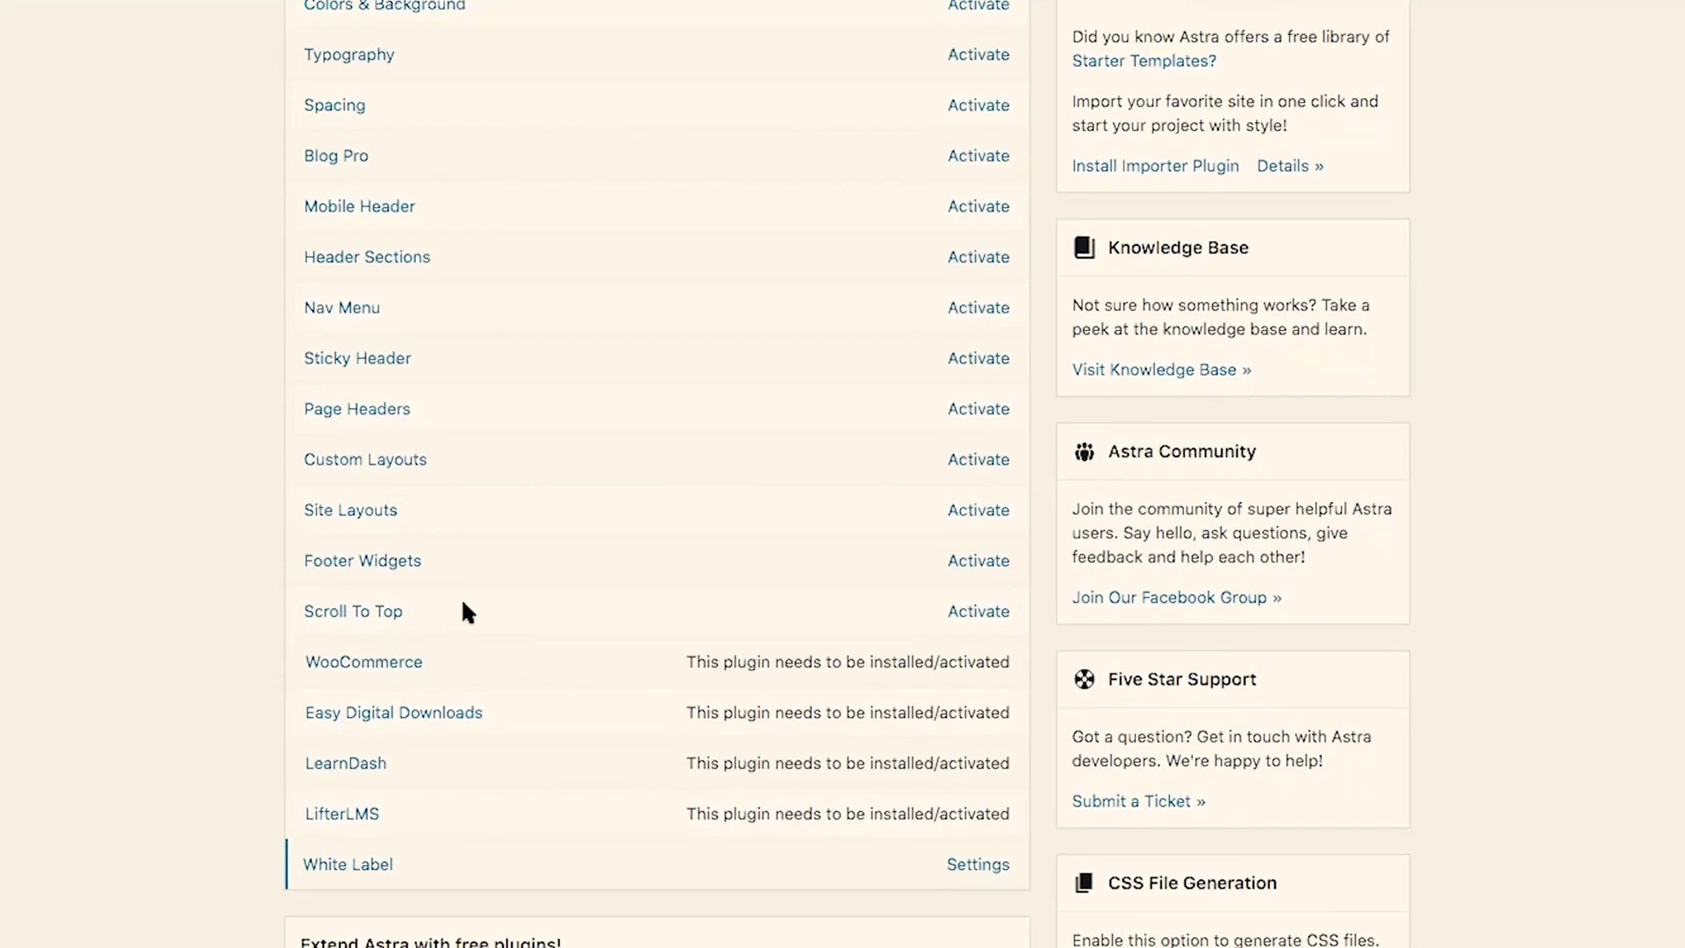
scroll(594, 474, up, 2)
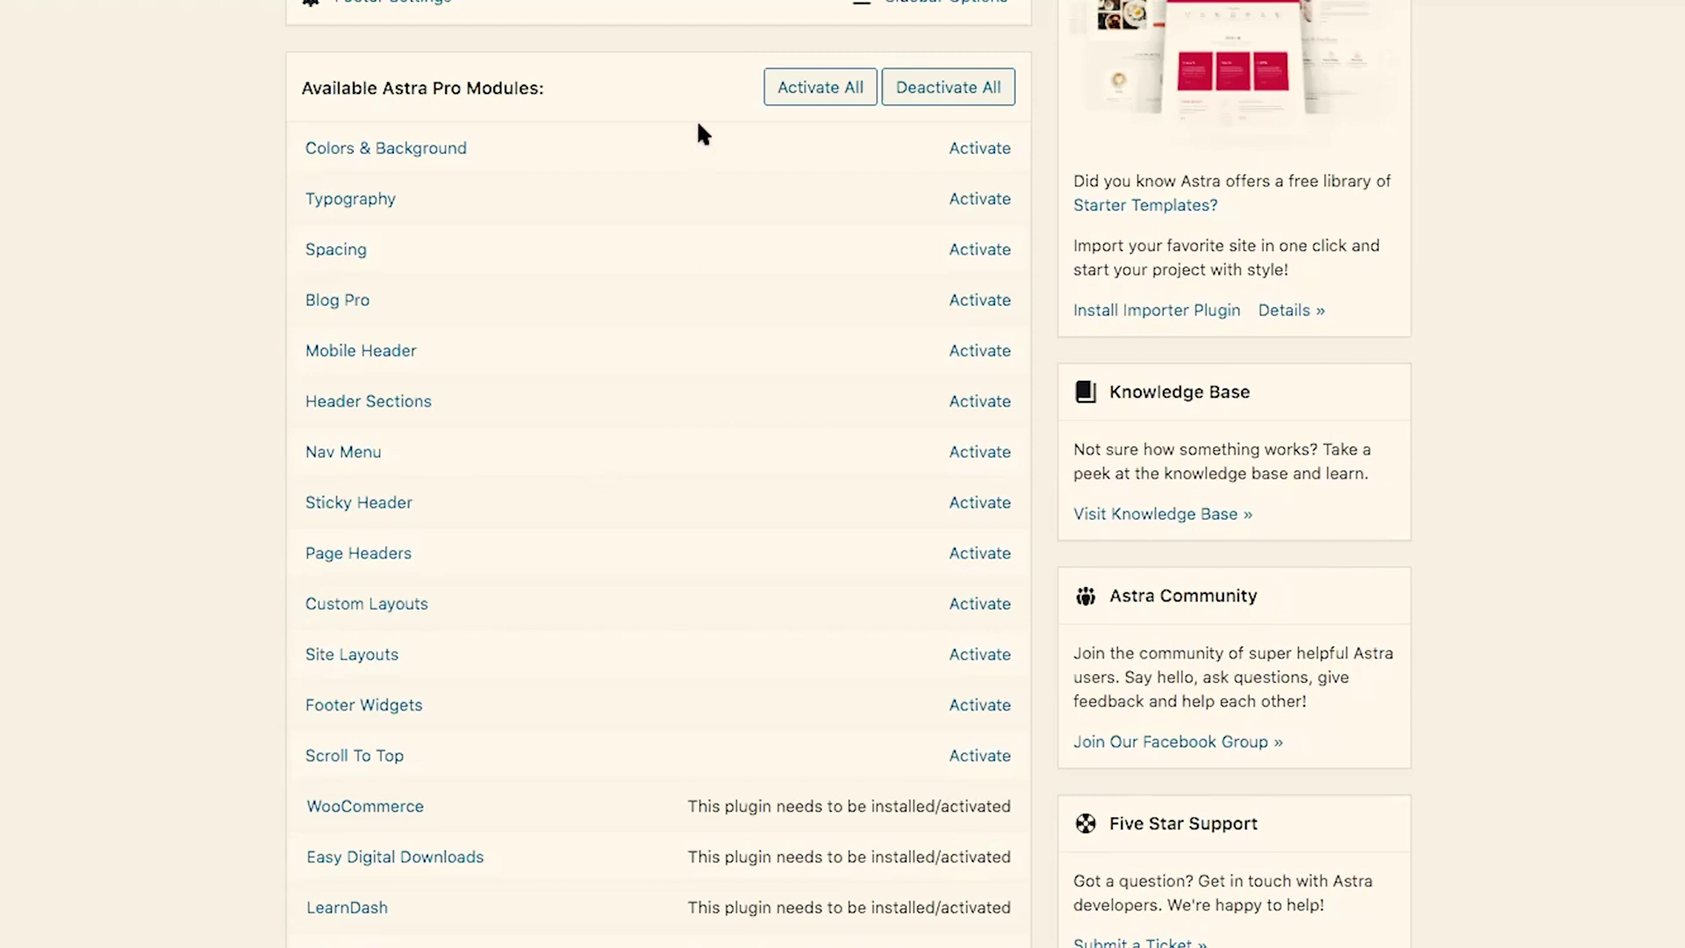
click(801, 82)
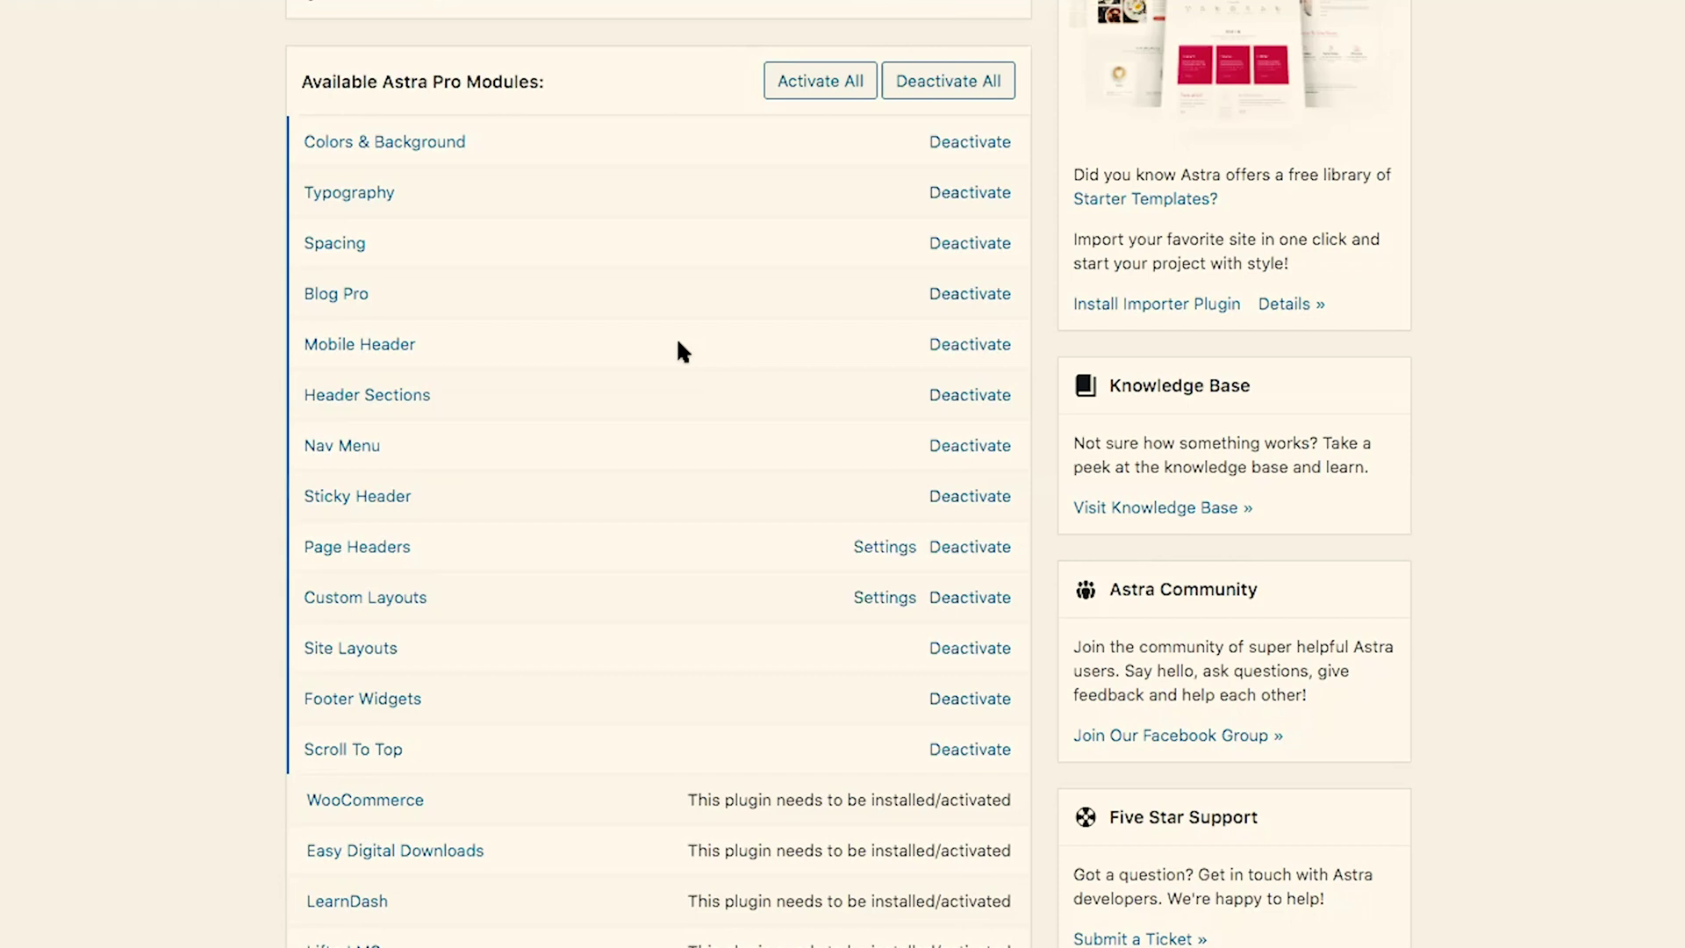
- Review the modules that depend on other plugins and the list of free plugins that extend Astra
scroll(843, 474, down, 3)
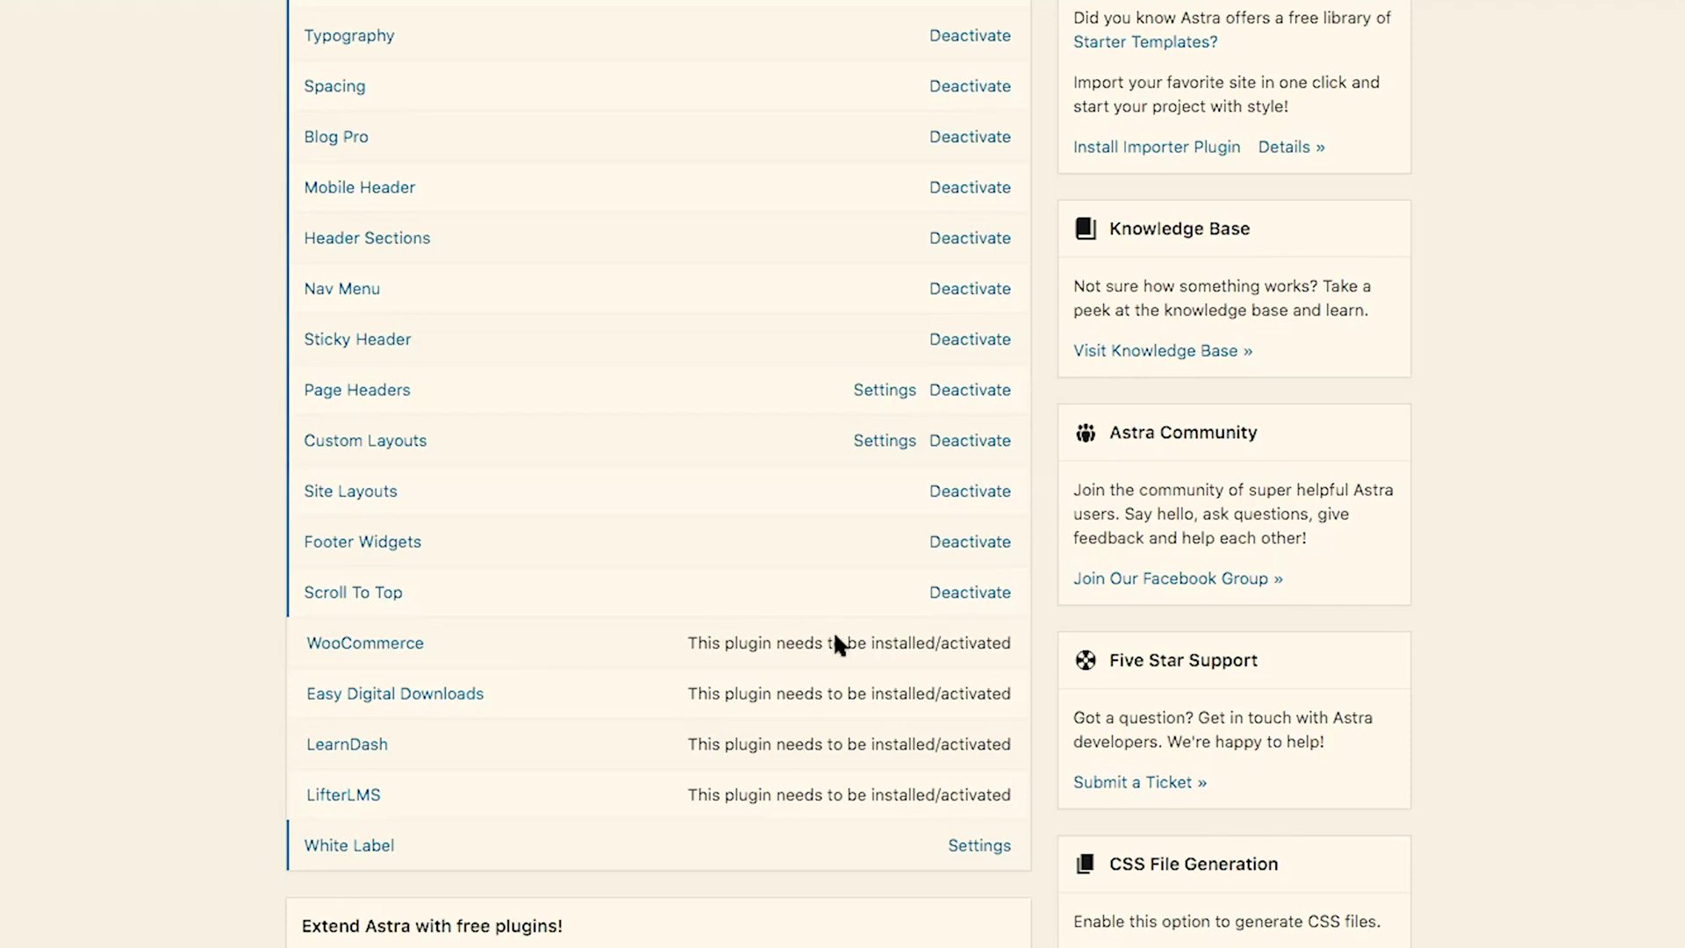
scroll(672, 644, down, 3)
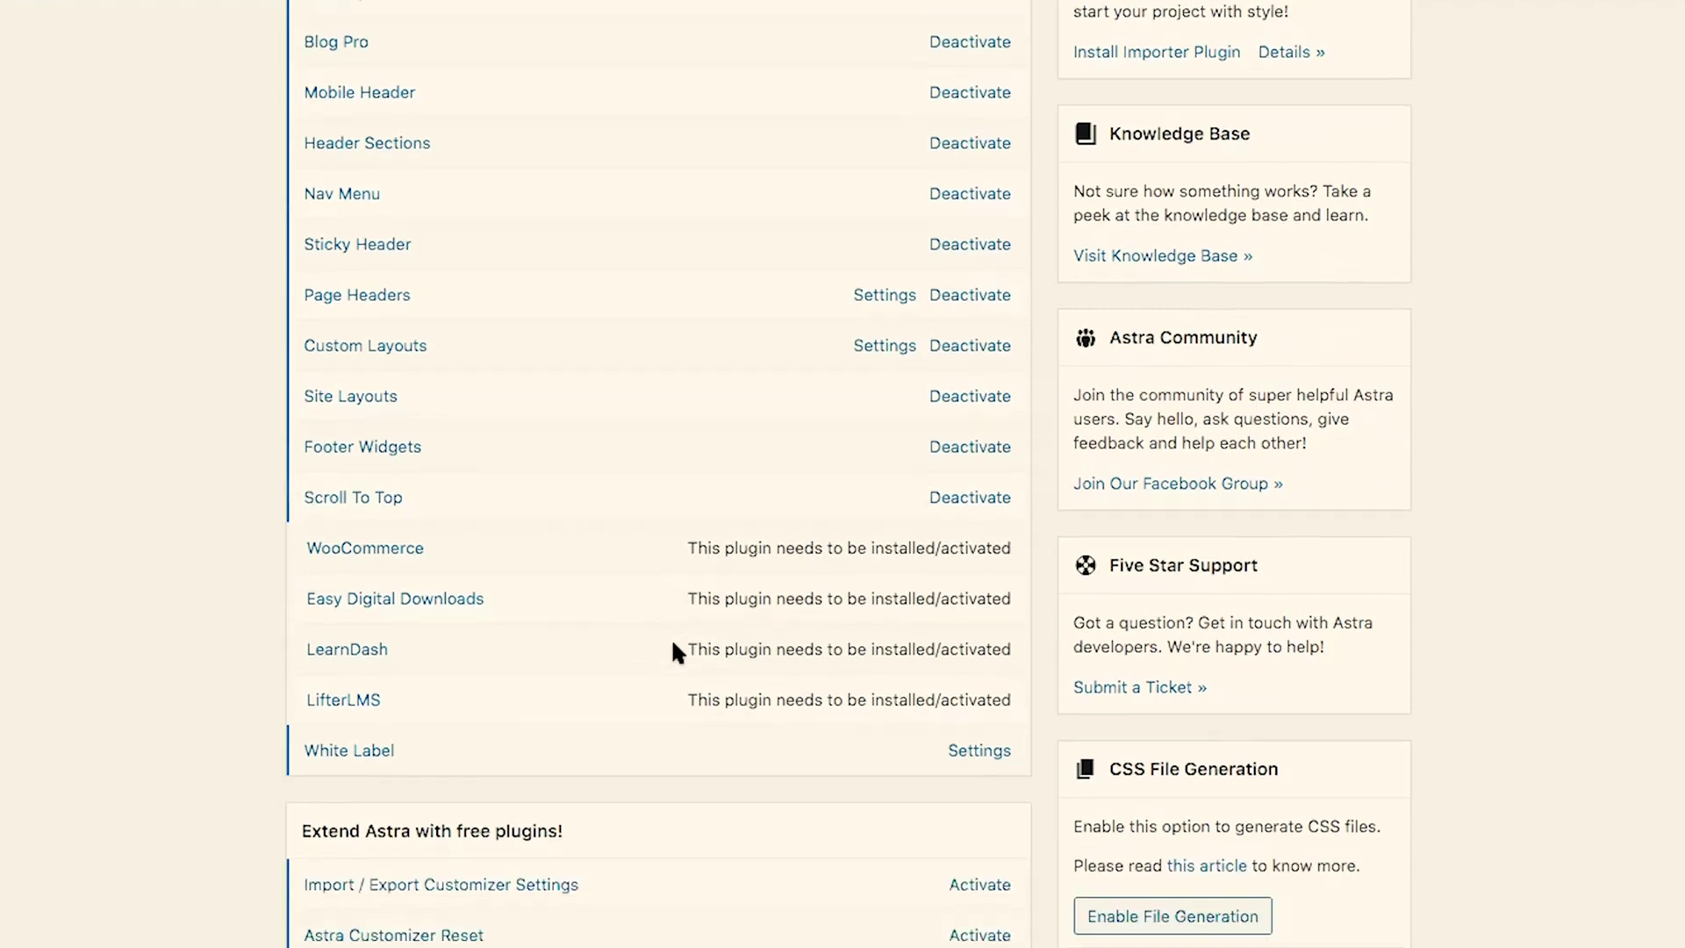
scroll(672, 650, down, 3)
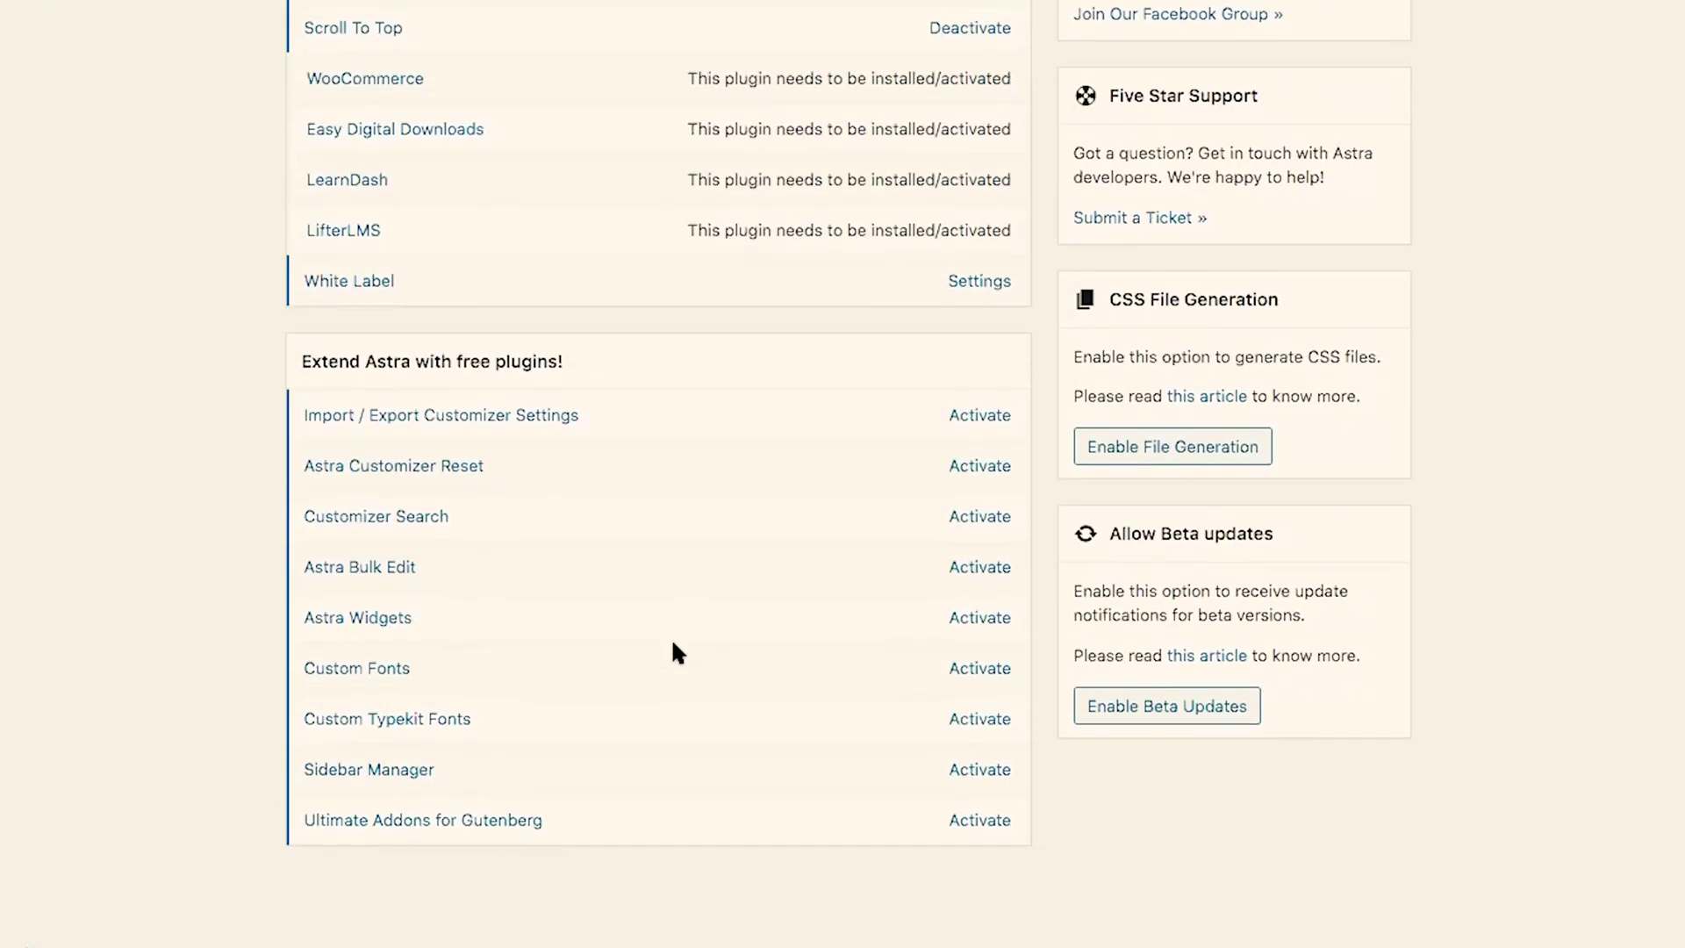